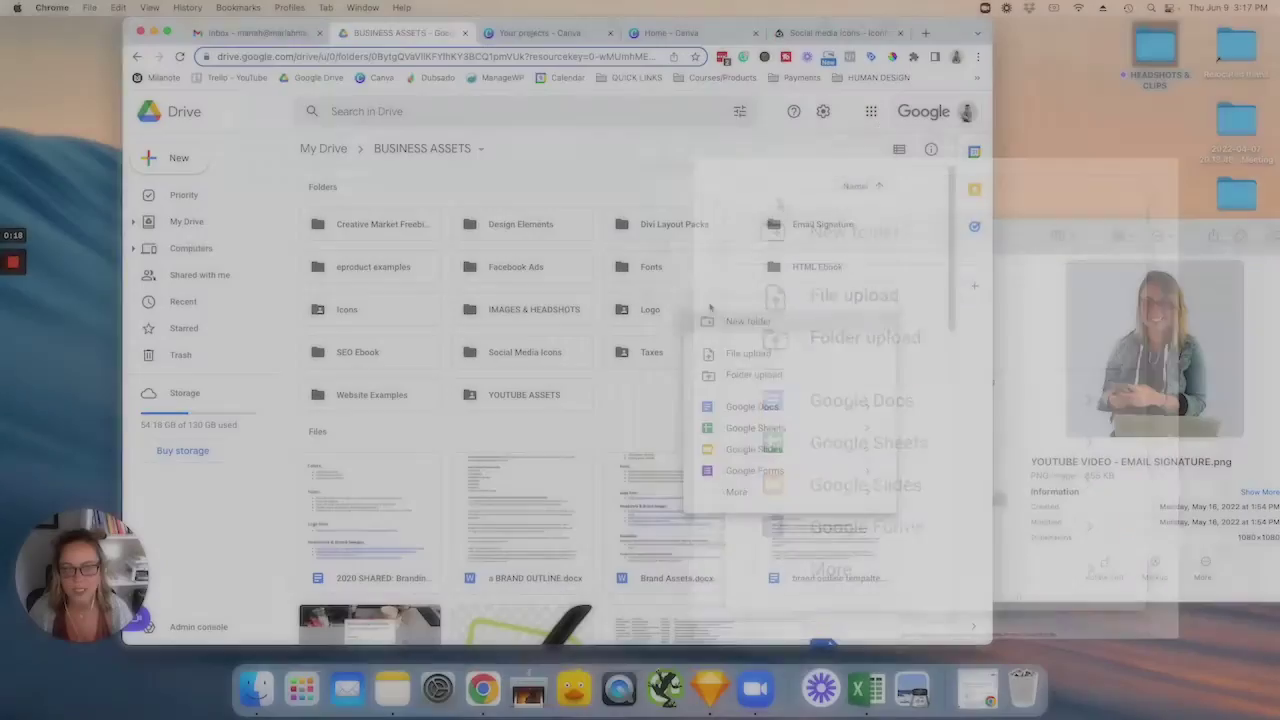
- Open the Email Signature folder in Drive and bring up the HEADSHOTS & CLIPS Finder window
scroll(812, 329, "down", 2)
scroll(783, 362, "up", 1)
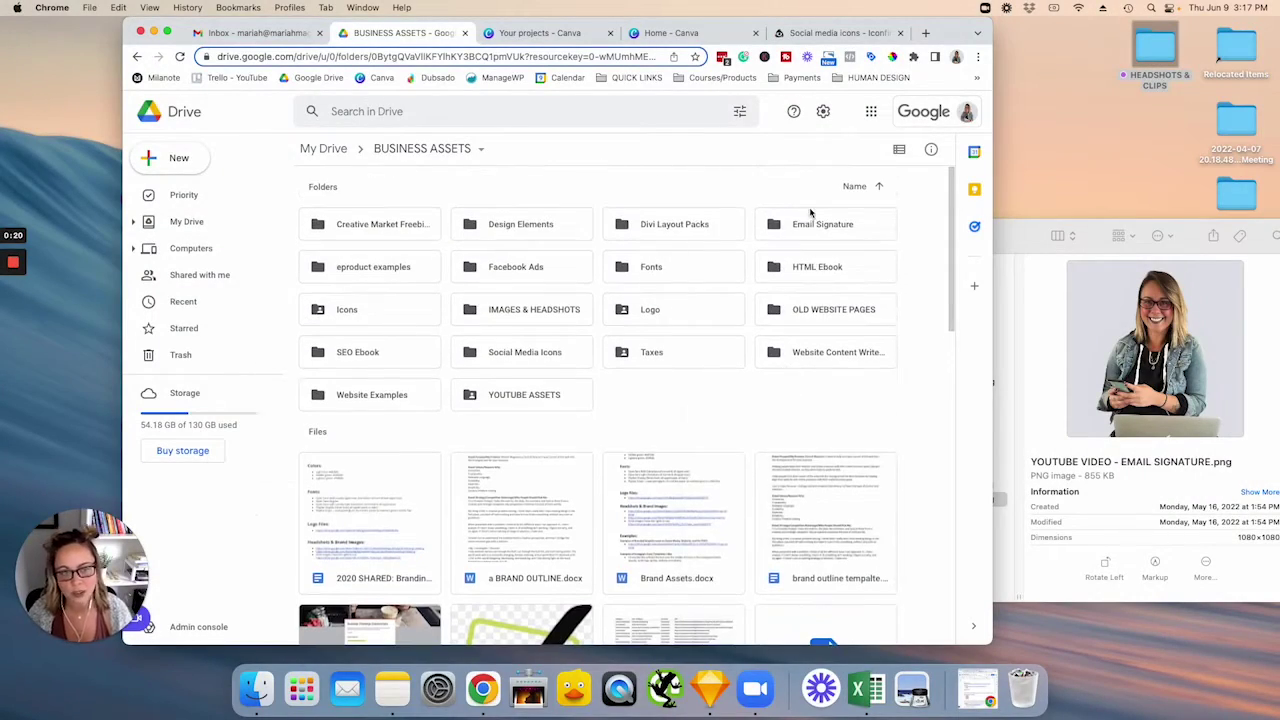
double_click(807, 223)
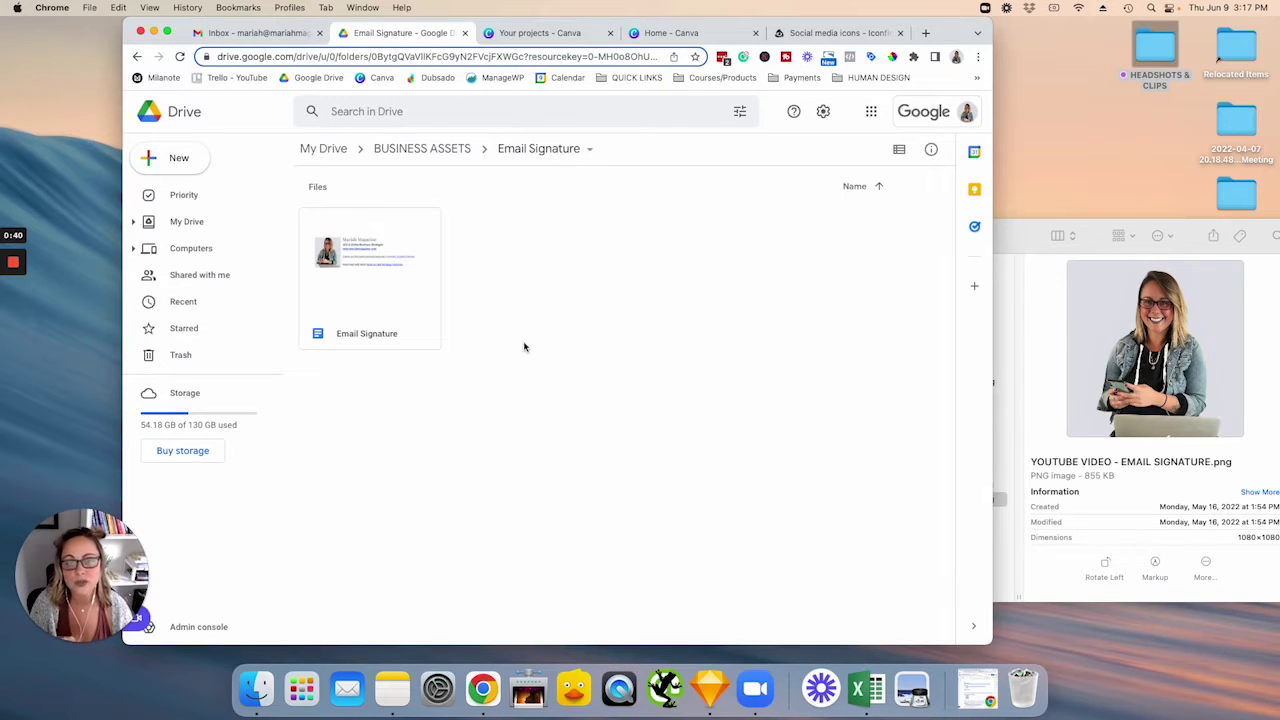
left_click(1096, 233)
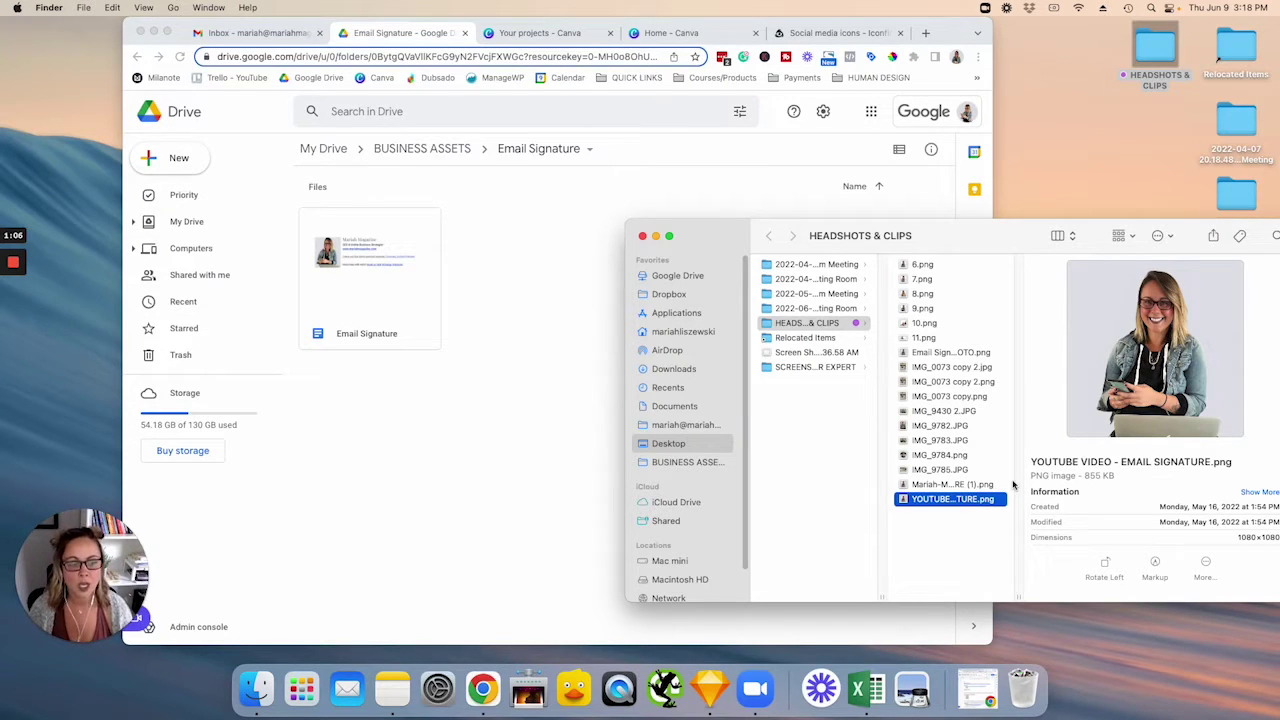
- Resize YOUTUBE VIDEO - EMAIL SIGNATURE.png in Preview to 175 px wide and save it
double_click(968, 503)
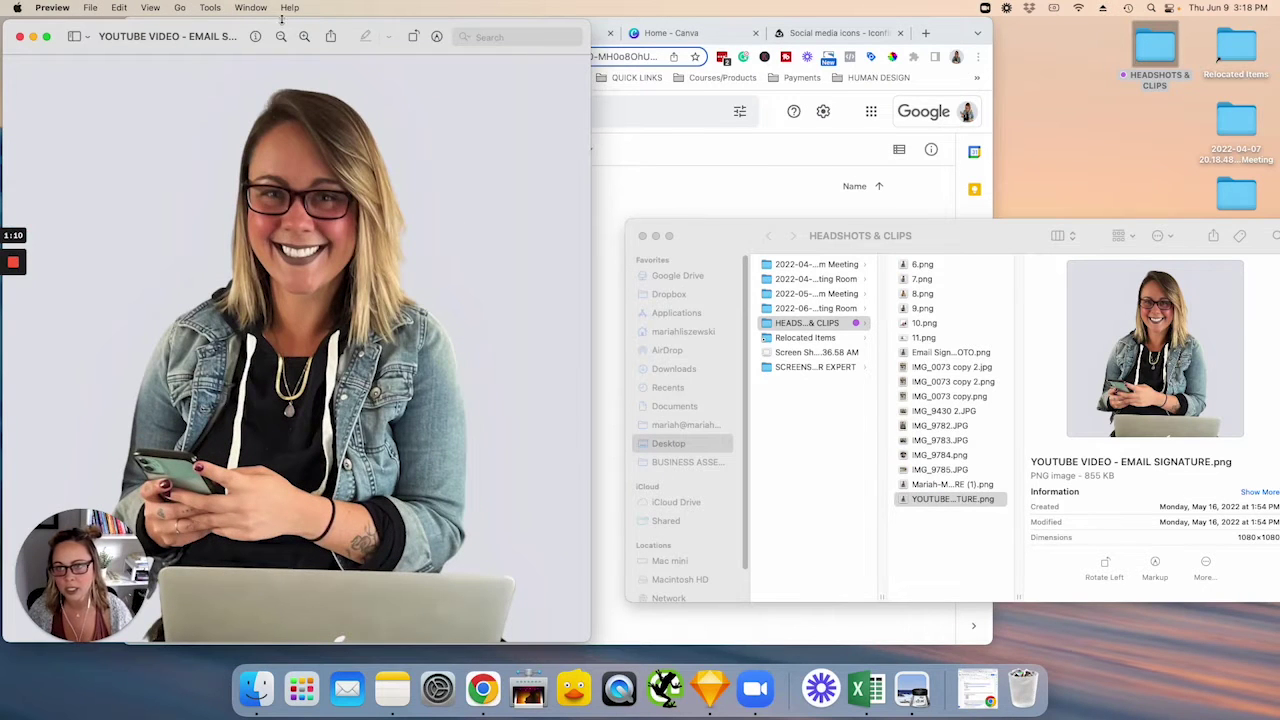
left_click(207, 8)
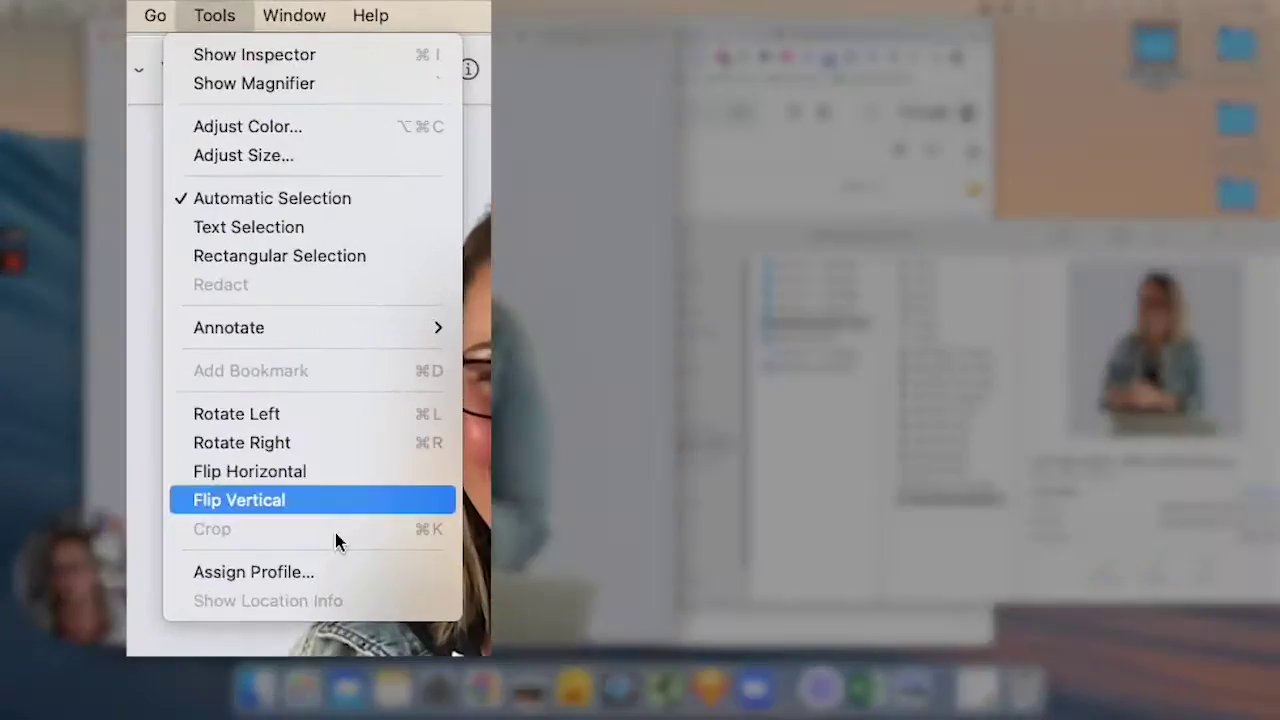
left_click(238, 79)
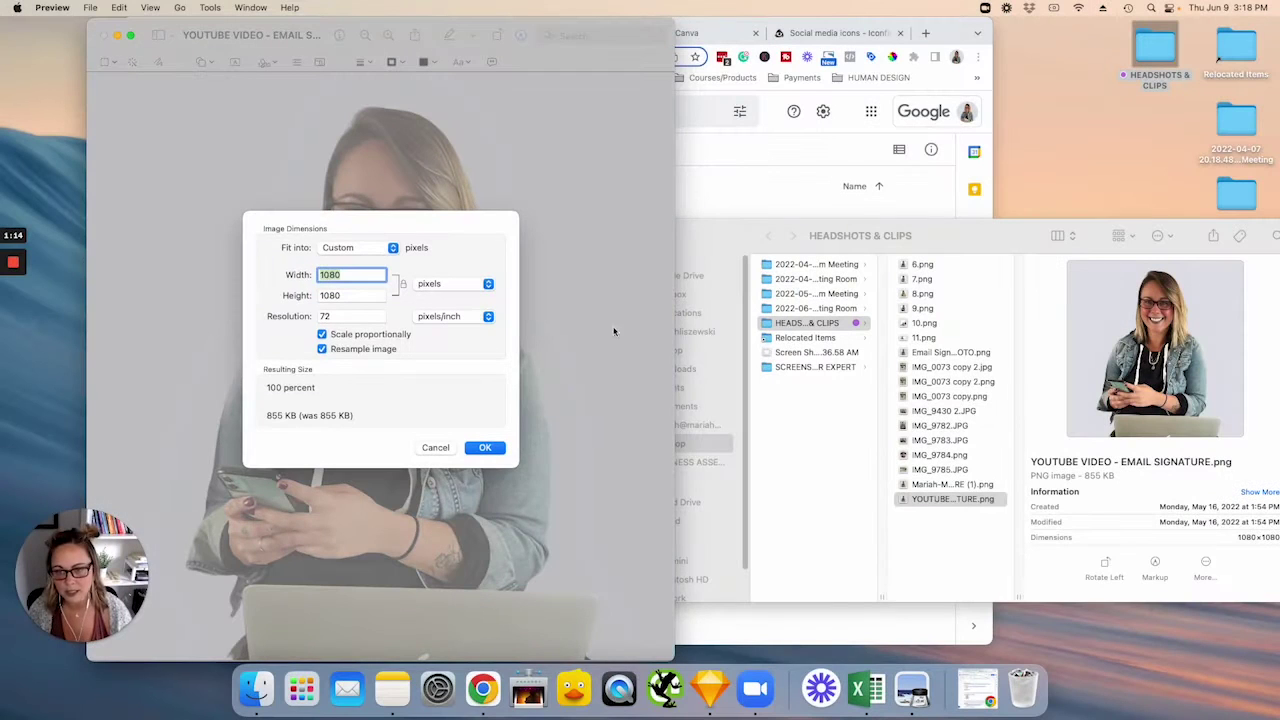
key("BackSpace")
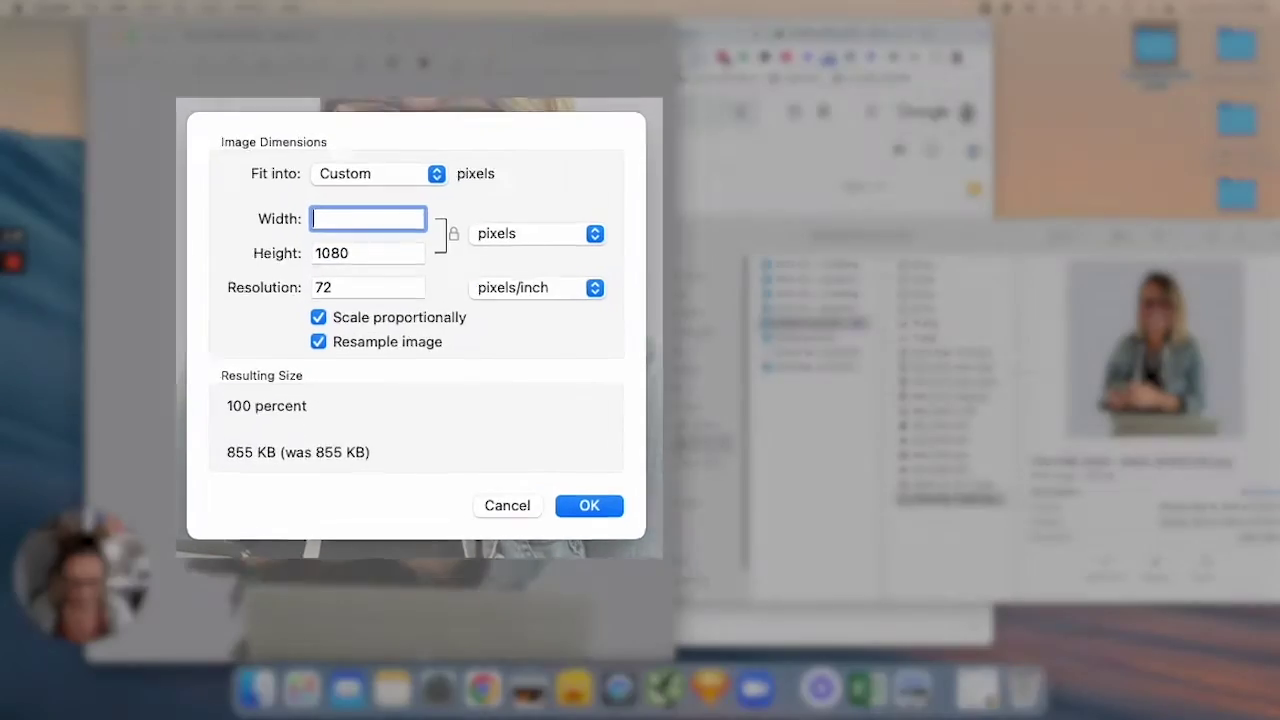
type("175")
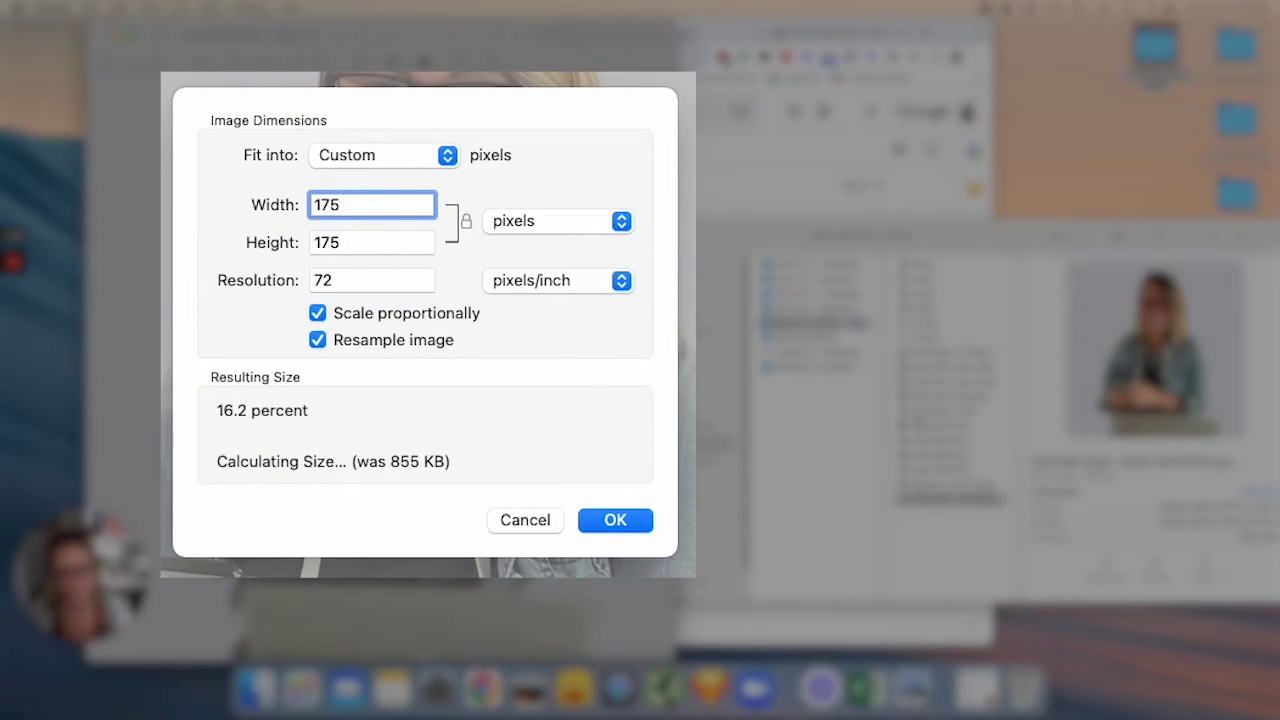
left_click(610, 522)
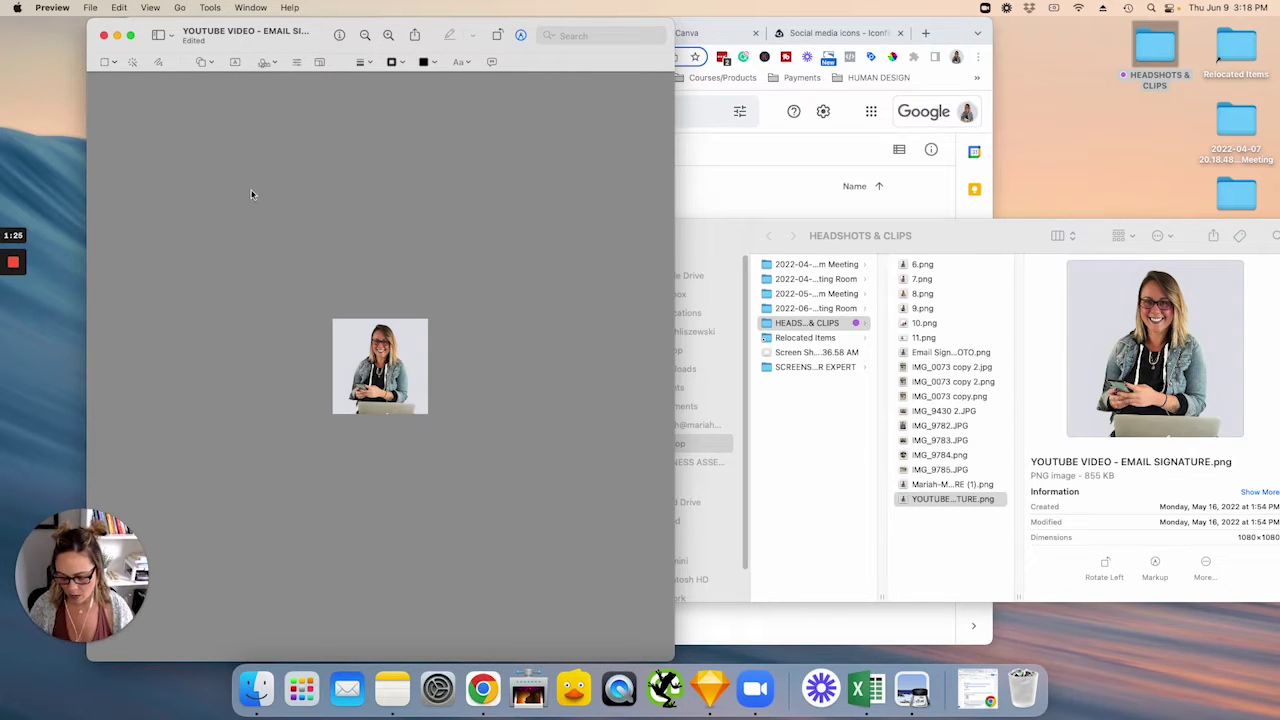
key("super+s")
- Close the resized headshot, upload it into the Email Signature Drive folder, and switch to Iconfinder
left_click(103, 36)
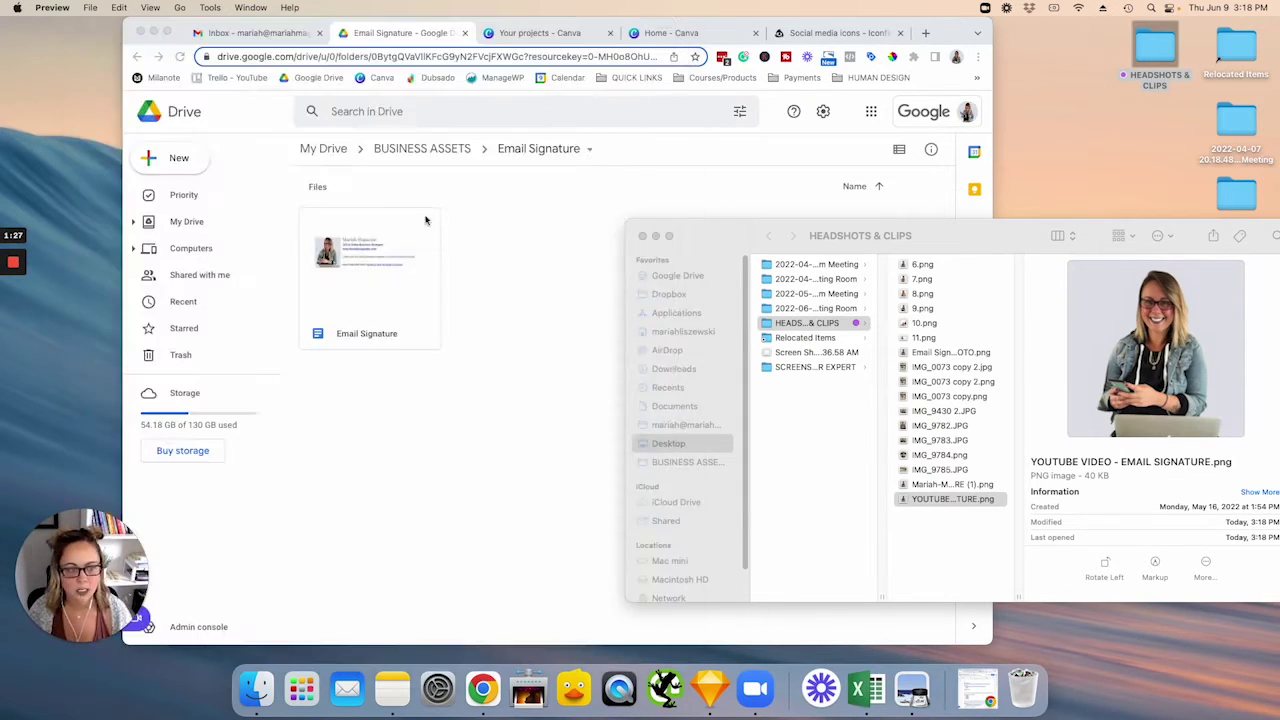
mouse_move(980, 498)
left_mouse_down()
mouse_move(650, 462)
mouse_move(505, 384)
left_mouse_up()
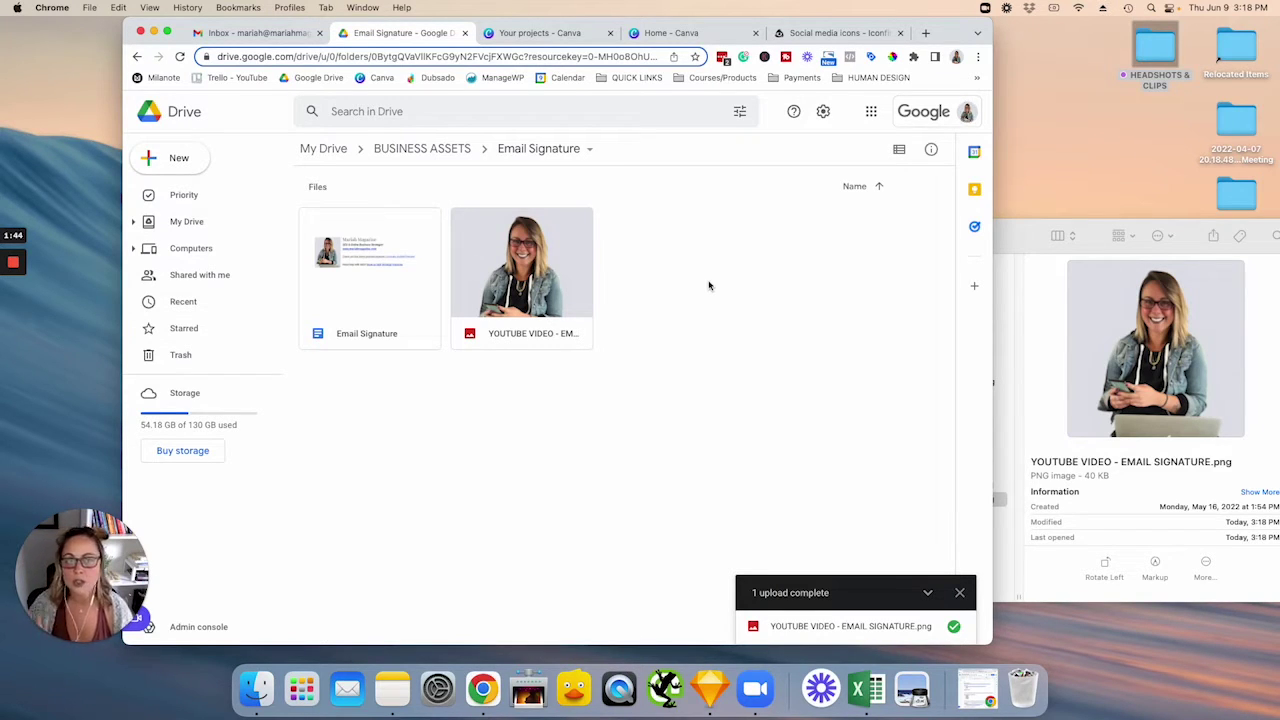
left_click(836, 33)
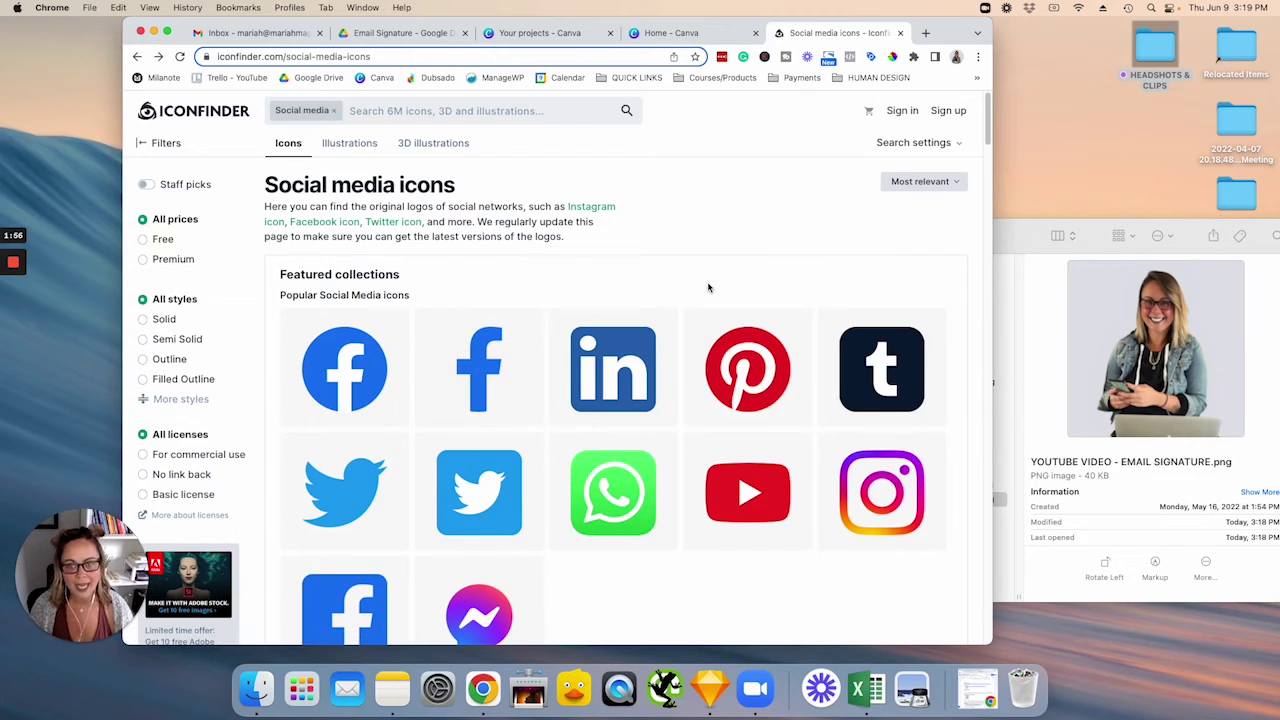
- Select the black rounded-corner Facebook icon on Iconfinder with a 32 px PNG size
scroll(708, 288, "down", 3)
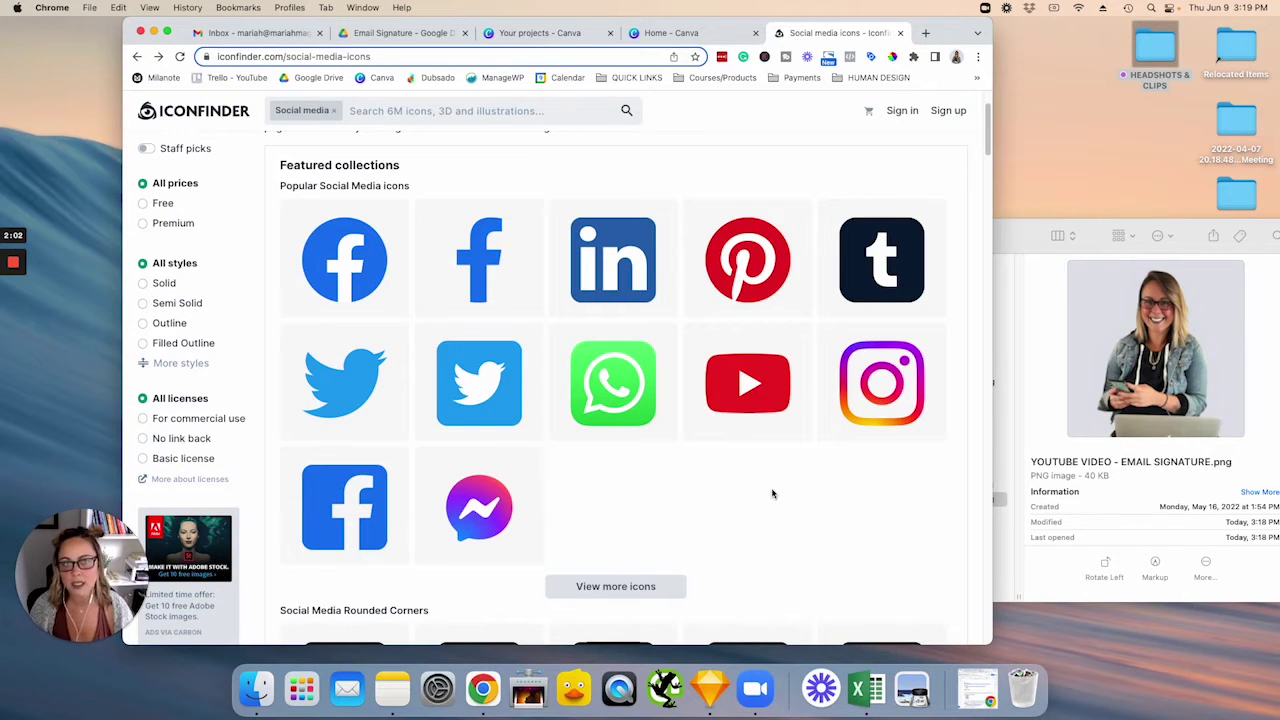
scroll(734, 519, "down", 5)
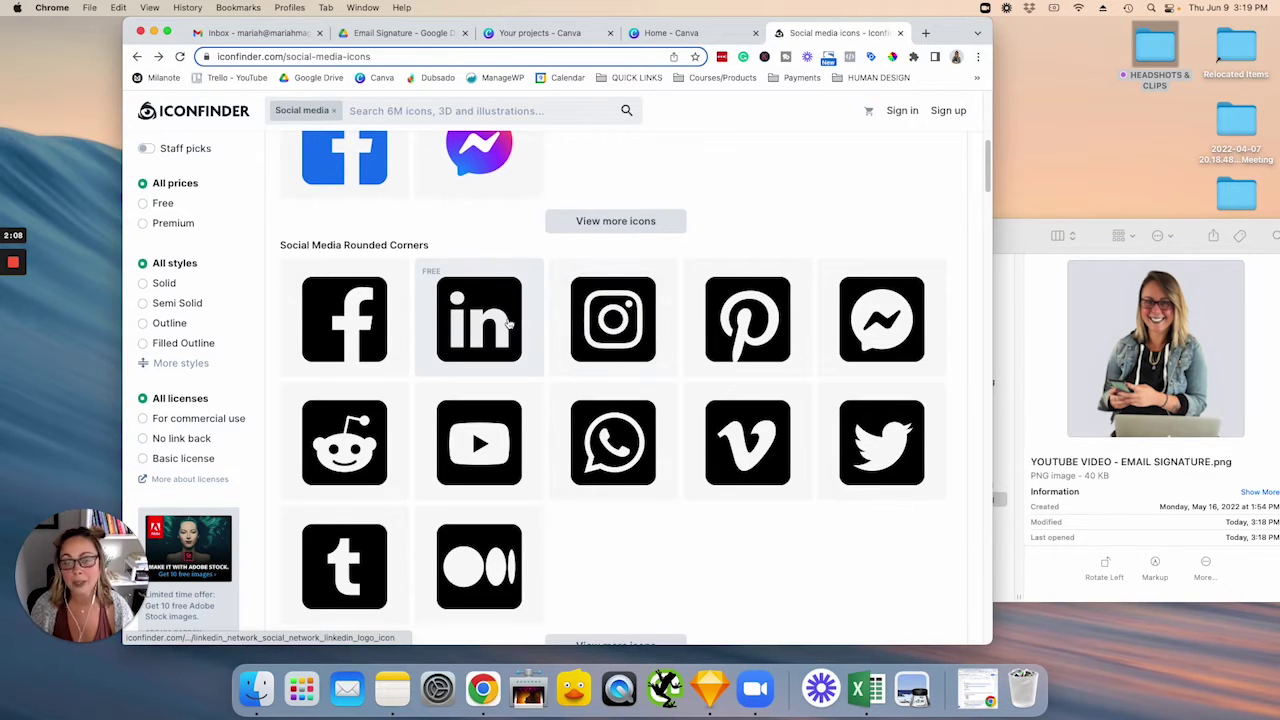
scroll(515, 318, "up", 3)
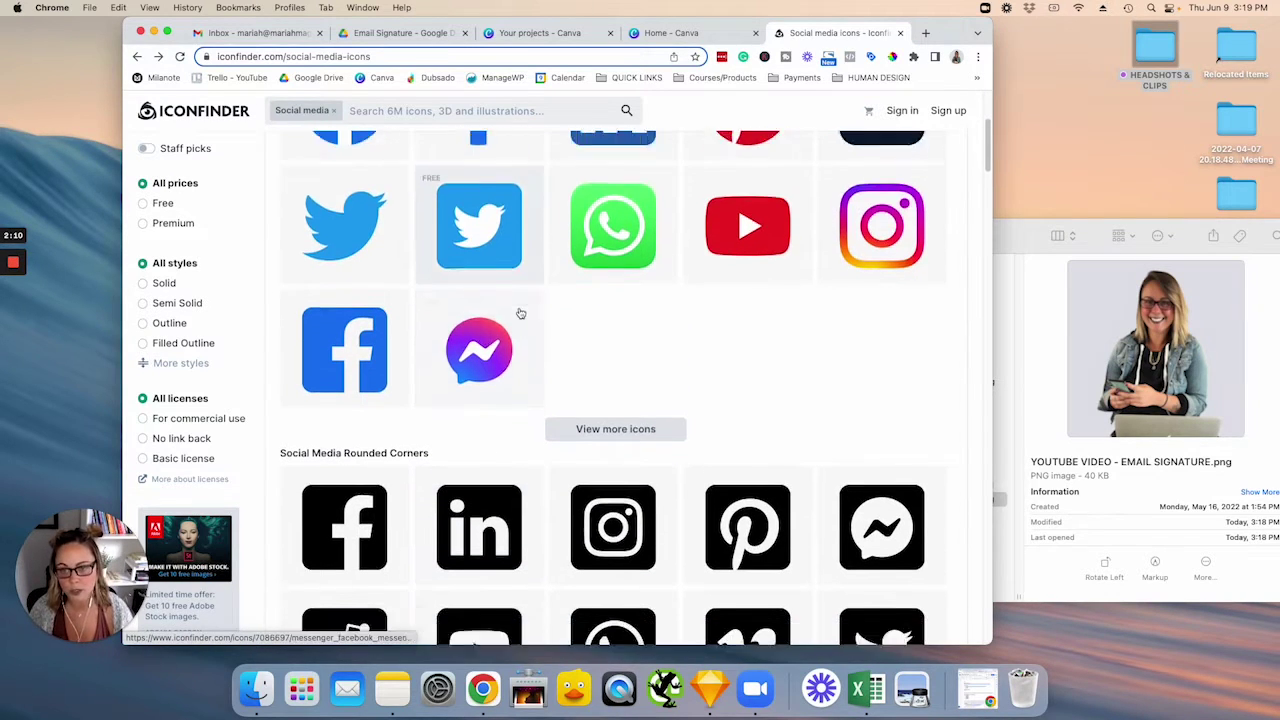
scroll(519, 314, "down", 1)
left_click(338, 425)
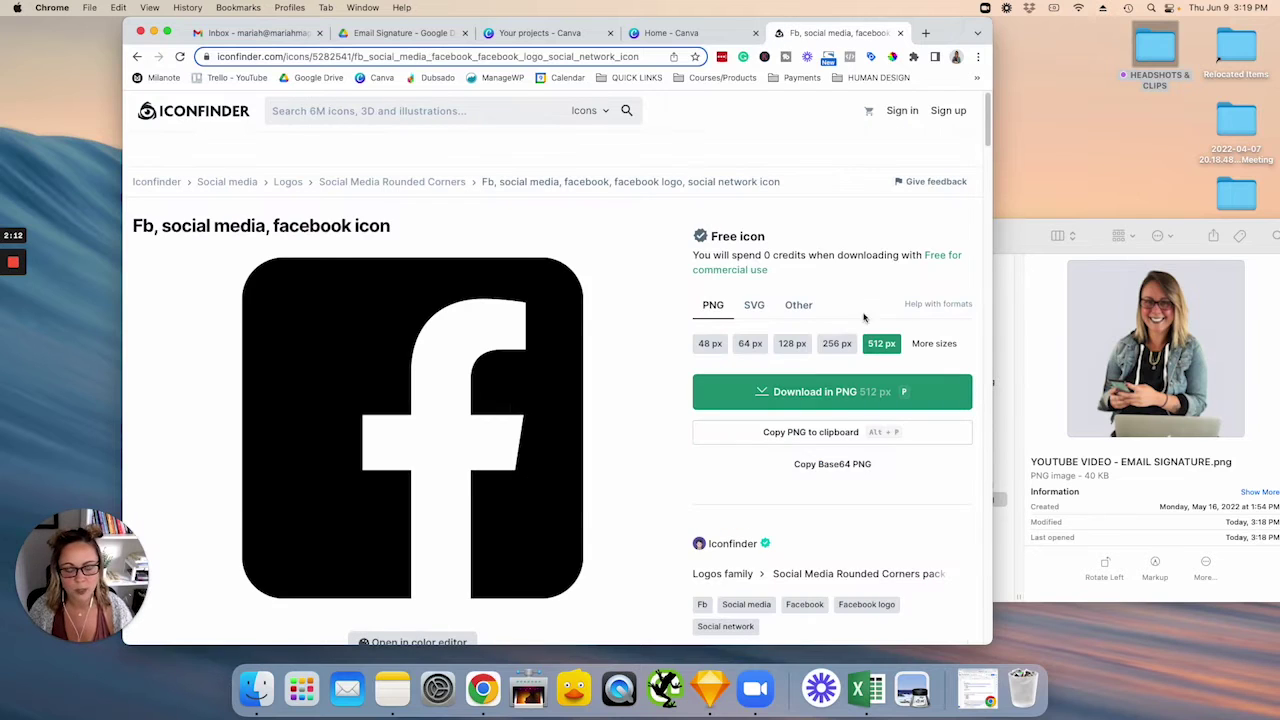
left_click(936, 344)
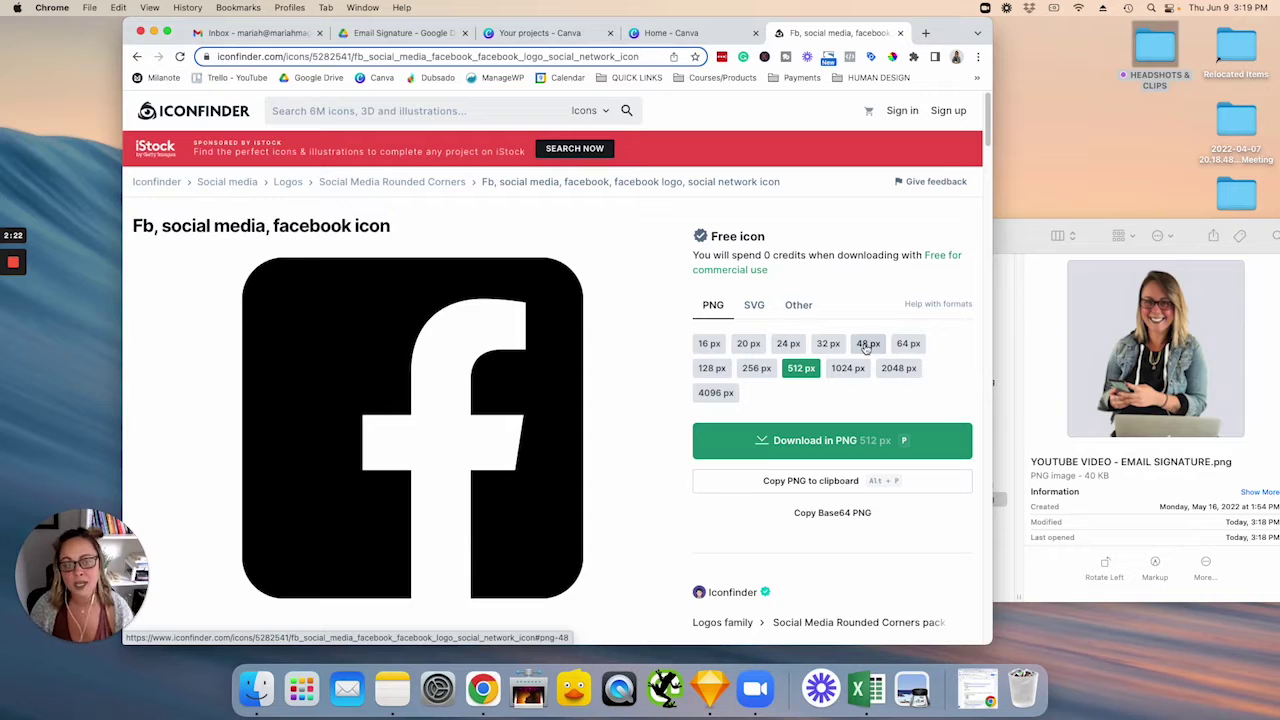
left_click(829, 345)
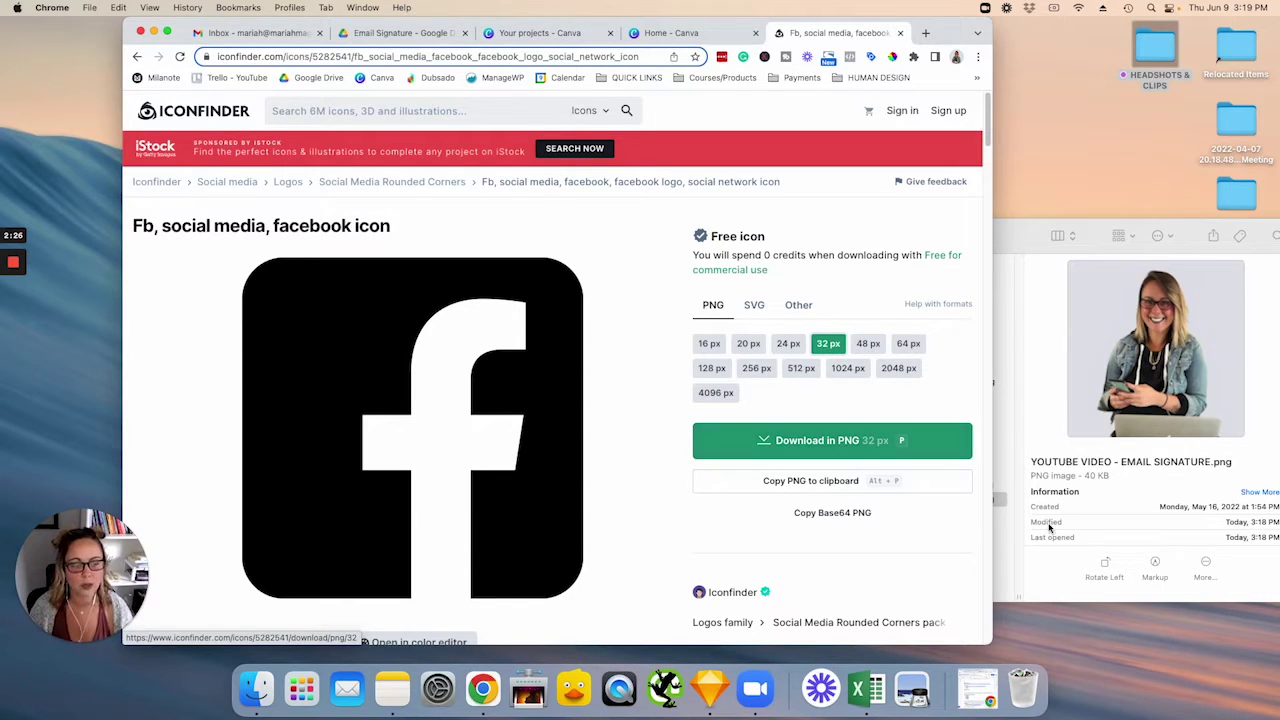
left_click(398, 36)
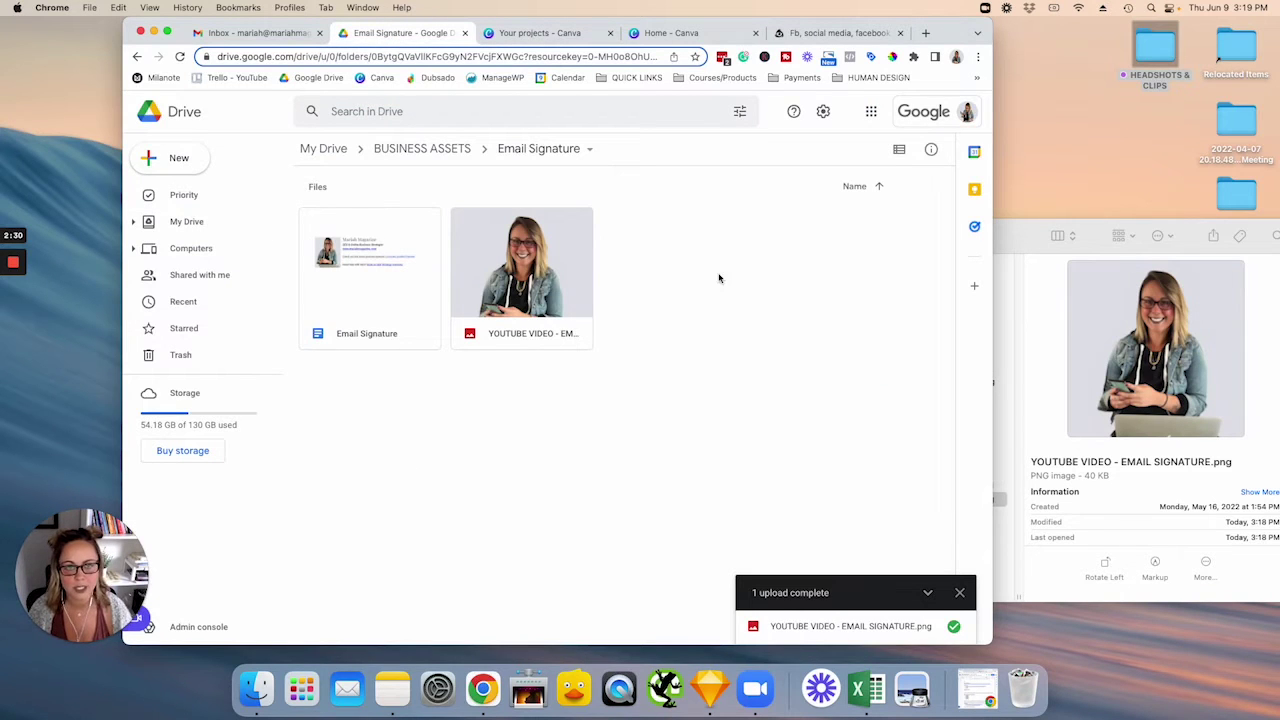
left_click(806, 36)
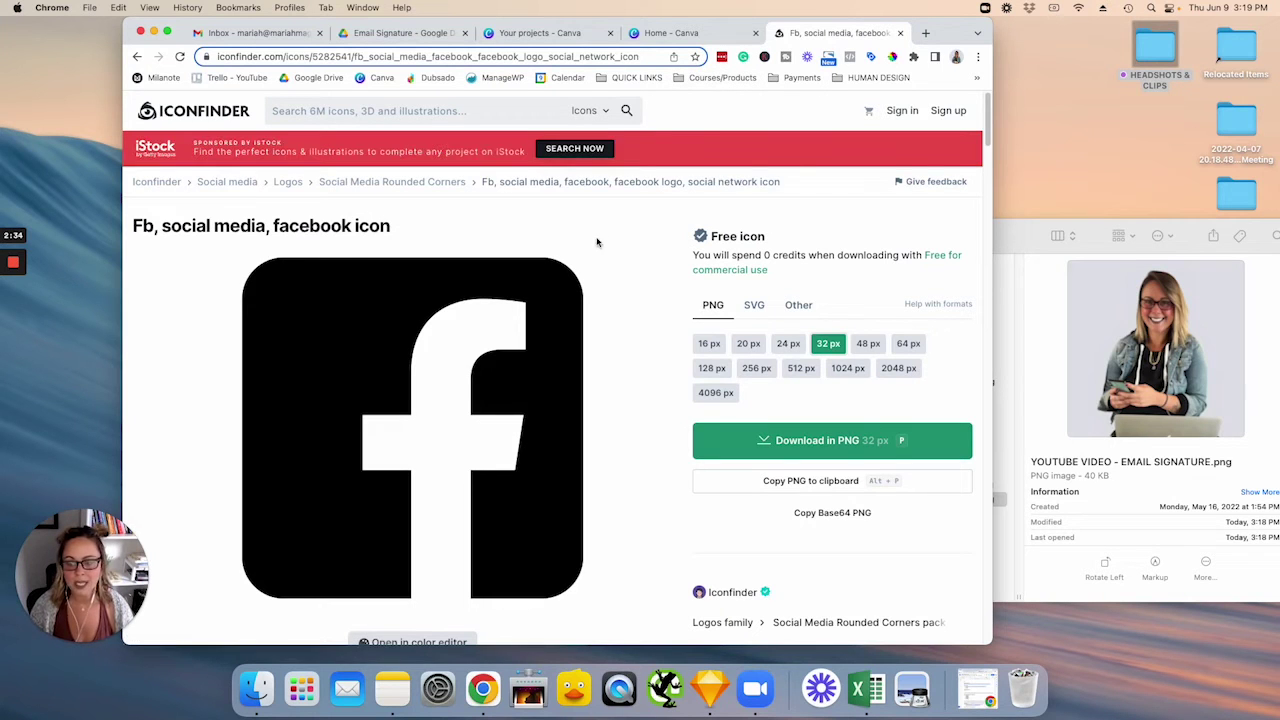
- Create a new Canva design with a custom size of 40 × 40 px
left_click(668, 33)
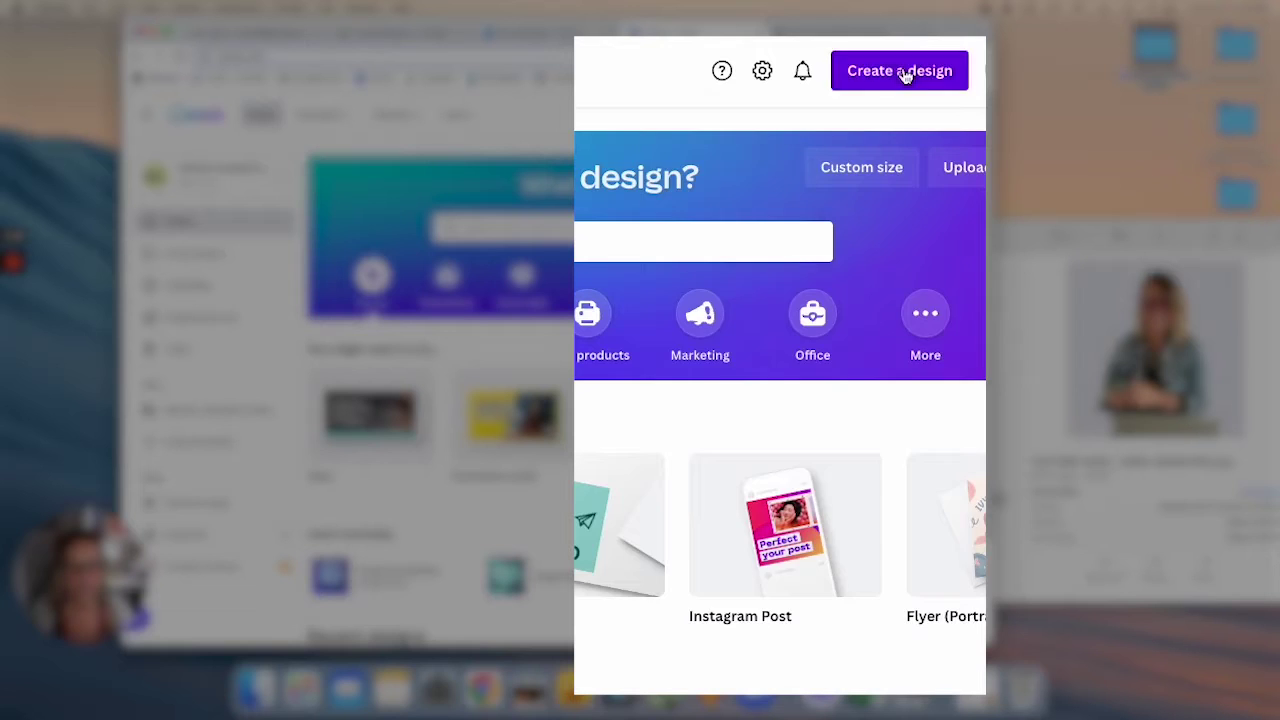
left_click(878, 114)
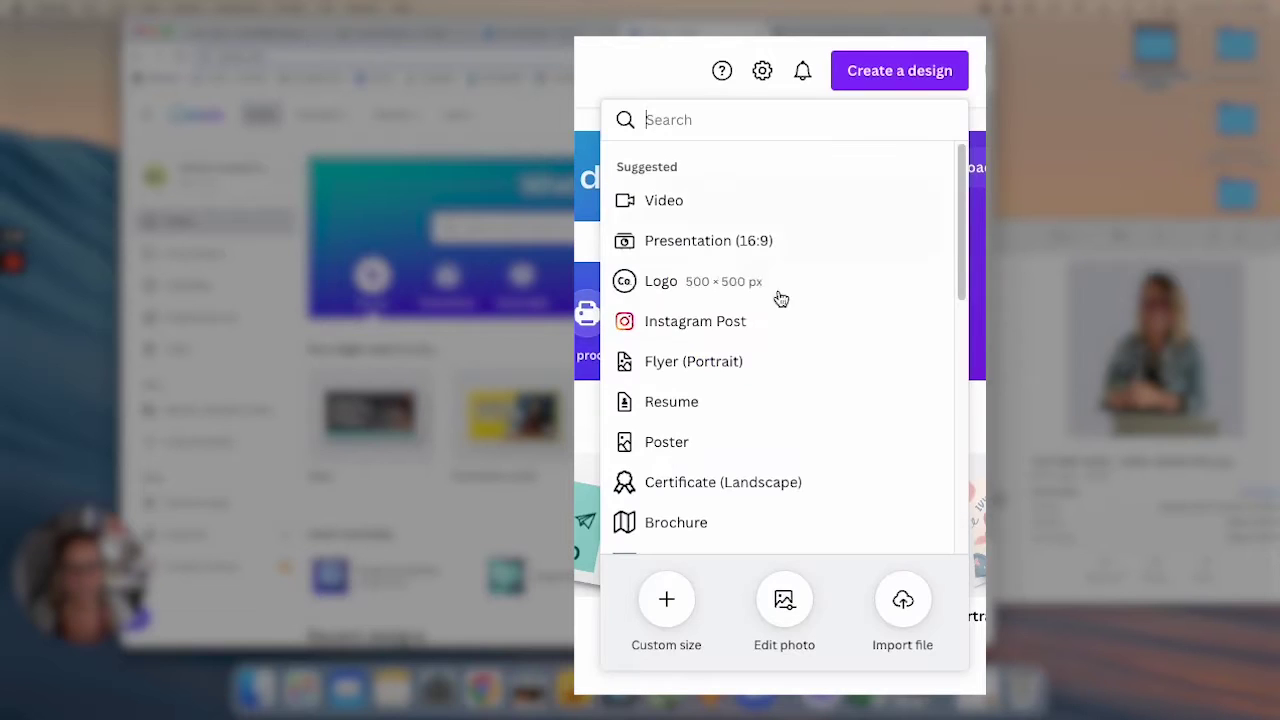
left_click(668, 605)
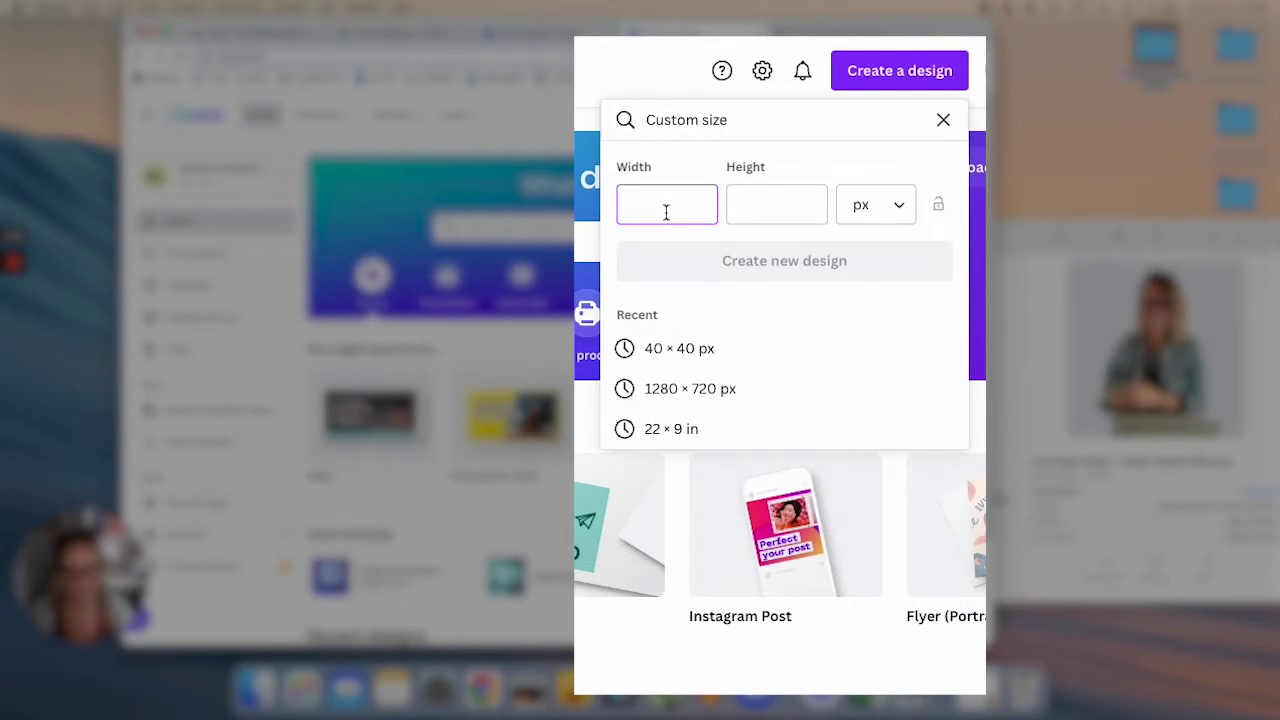
type("40")
key("Tab")
type("40")
left_click(843, 278)
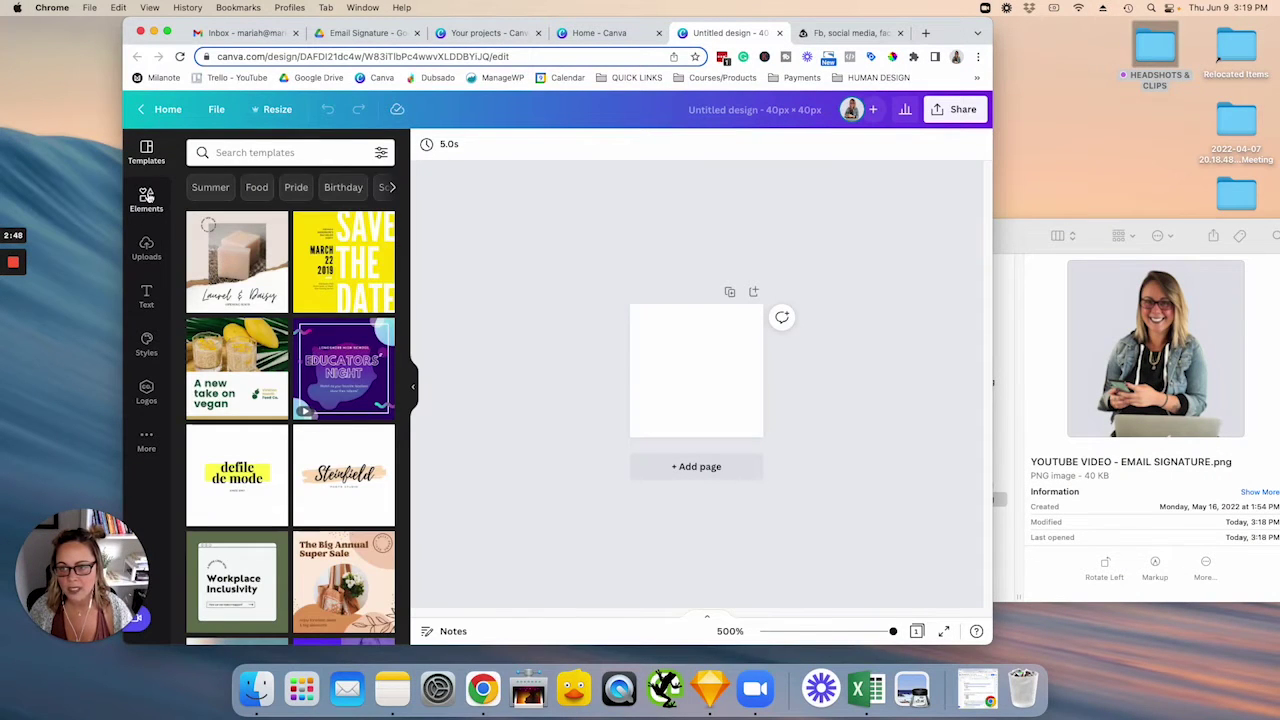
- Add the black Instagram icon from Elements and enlarge it to fill the page
left_click(146, 196)
left_click(276, 153)
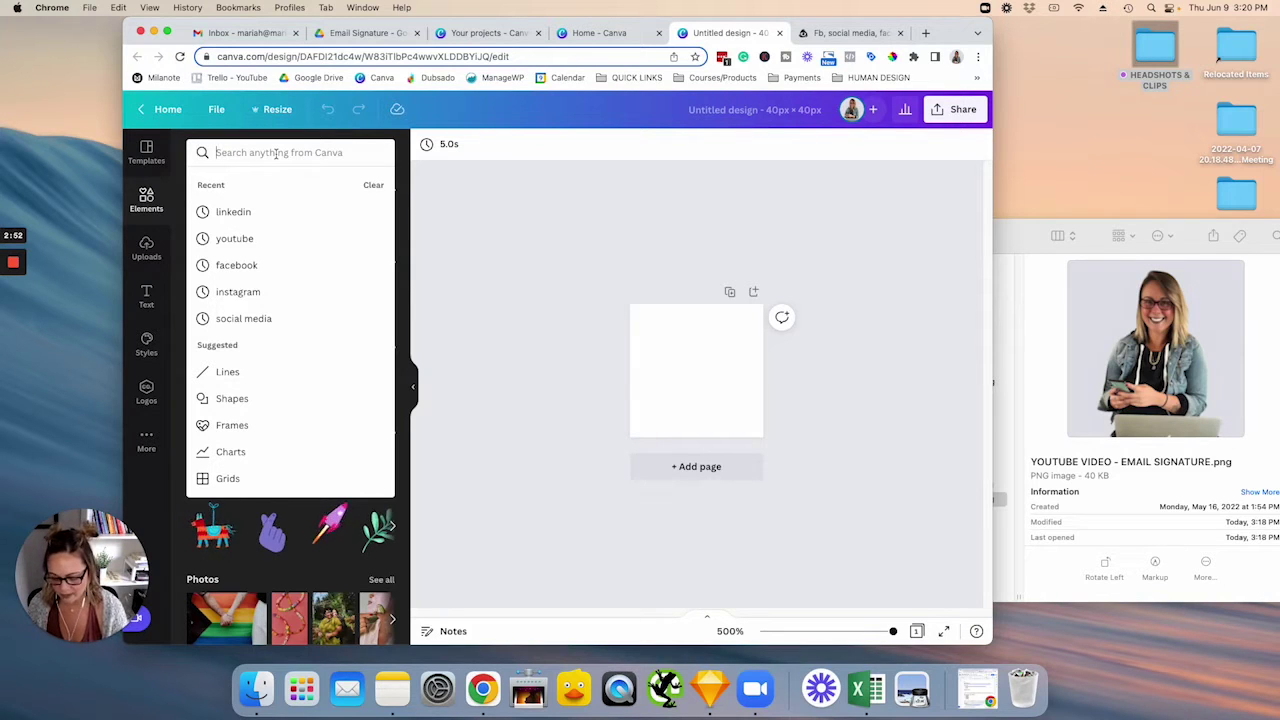
left_click(459, 195)
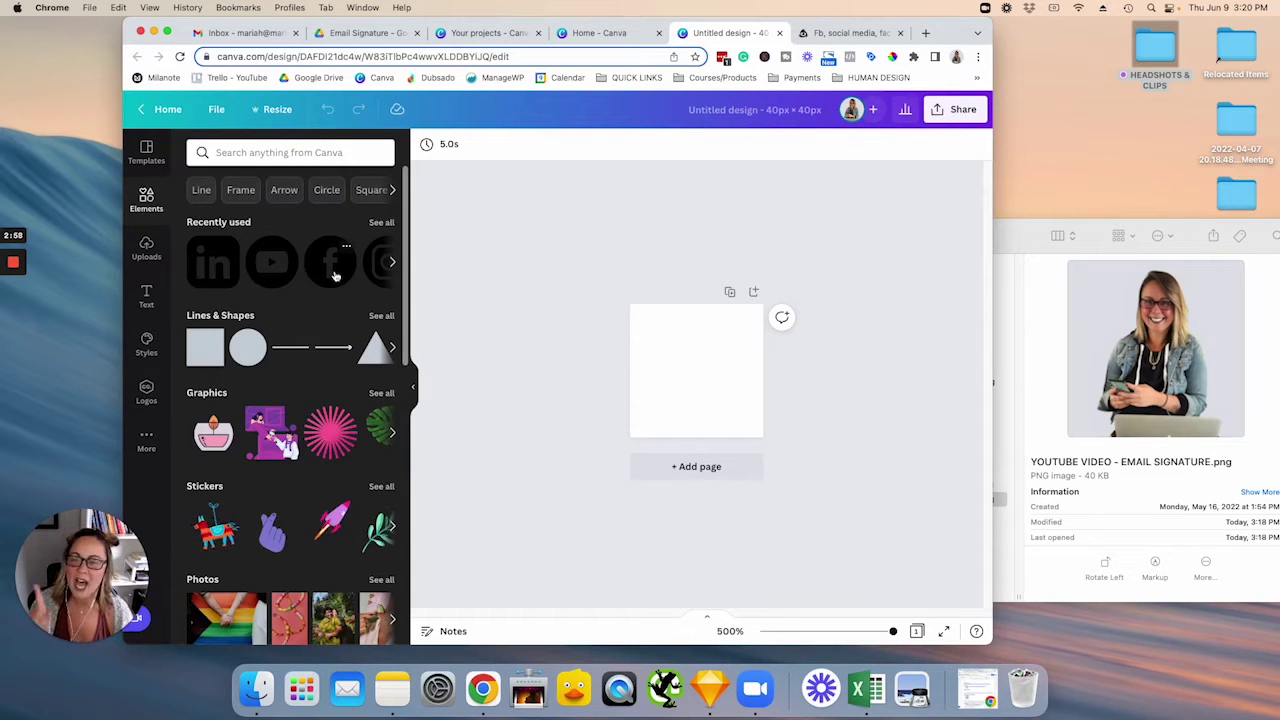
left_click(369, 272)
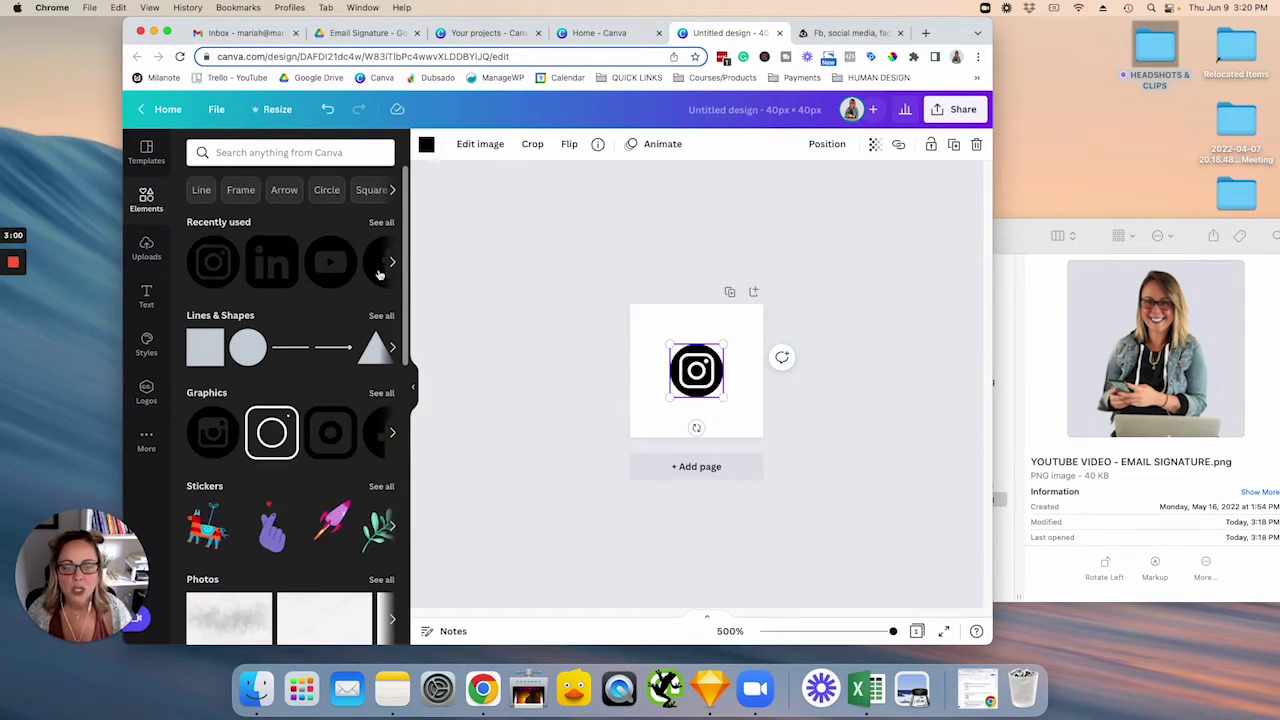
left_click_drag(669, 341, 630, 304)
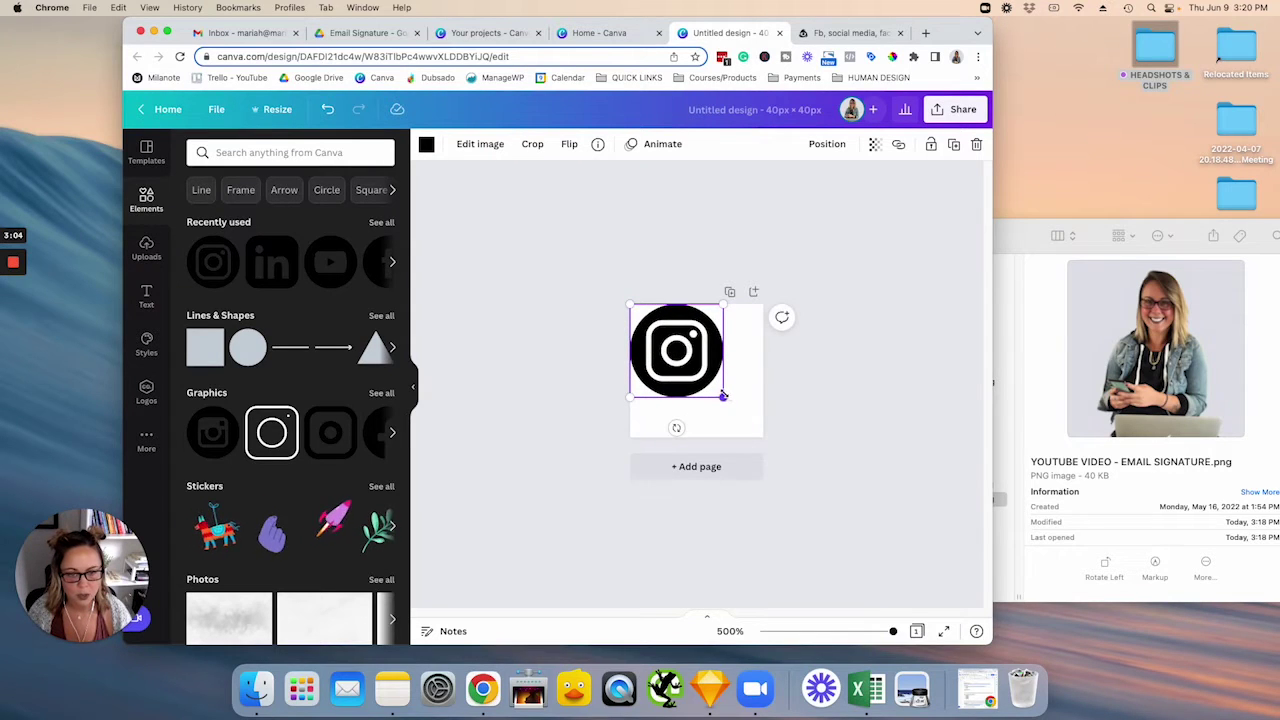
left_click_drag(723, 397, 760, 436)
key("Escape")
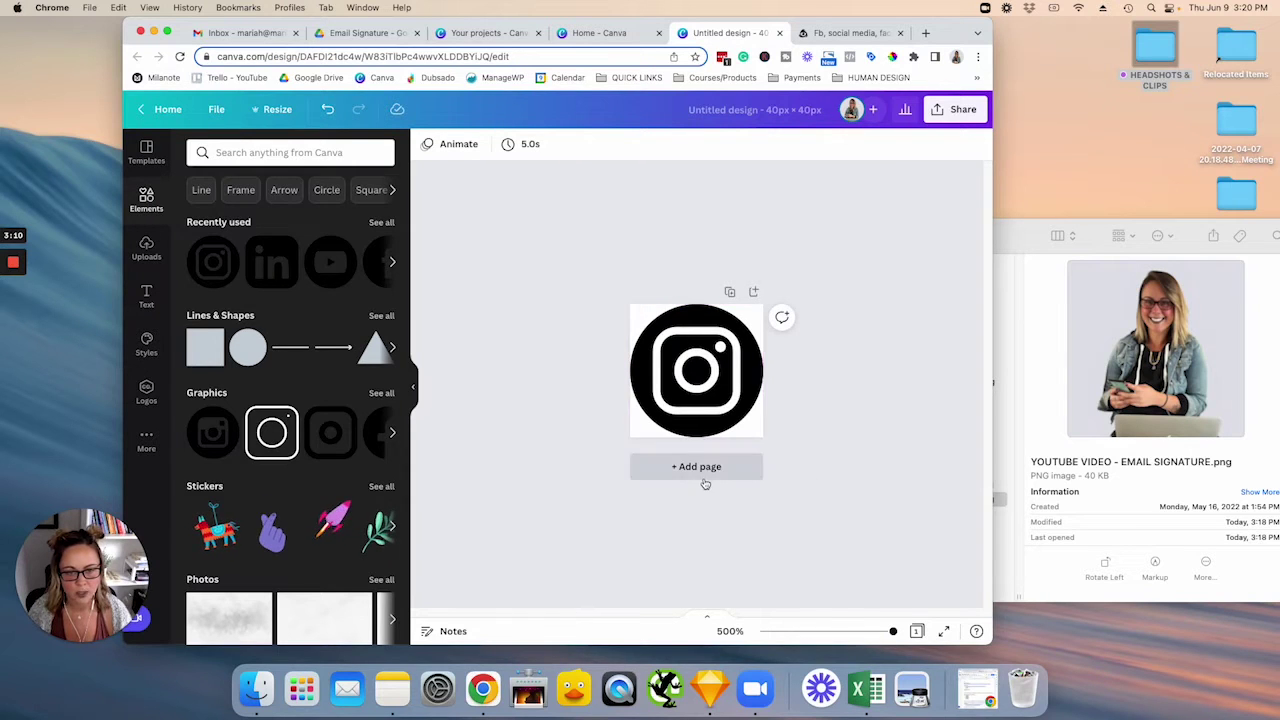
- Add a second page holding a YouTube icon stretched to fill it
left_click(705, 484)
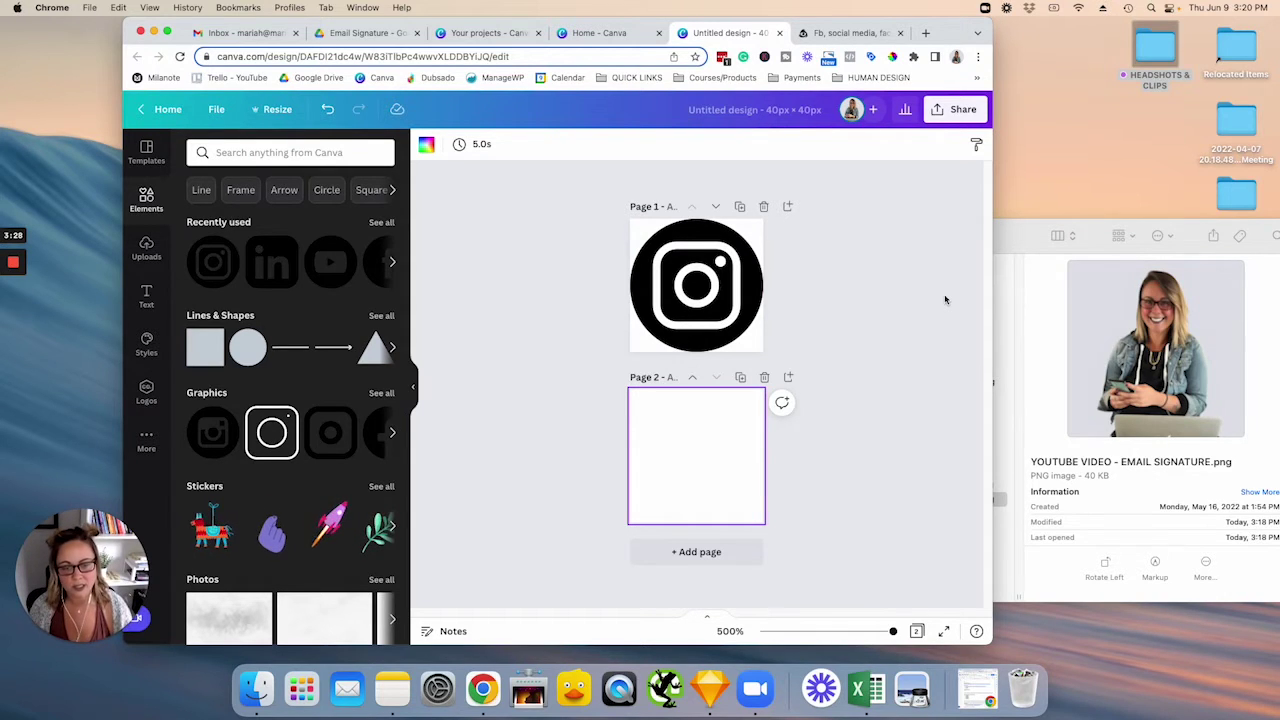
left_click(330, 262)
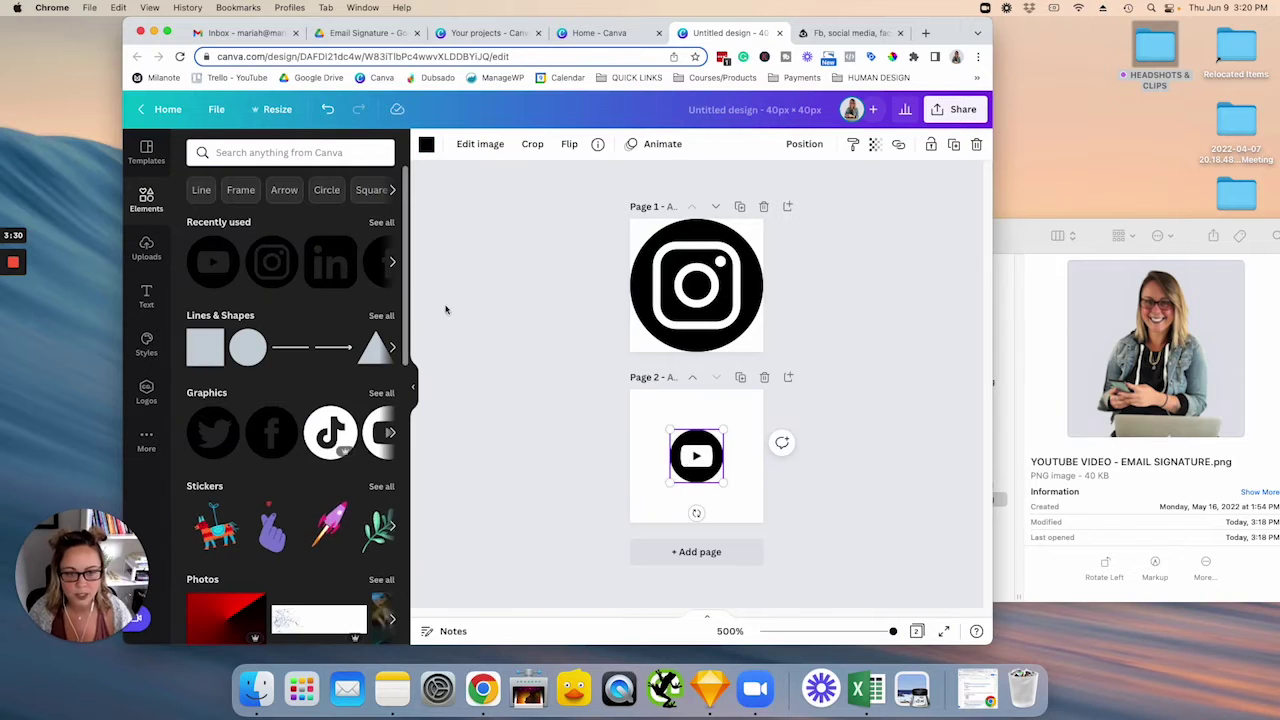
left_click_drag(666, 427, 634, 393)
left_click_drag(722, 482, 760, 522)
- Recolour the Instagram icon on page 1 grey-blue
left_click(728, 290)
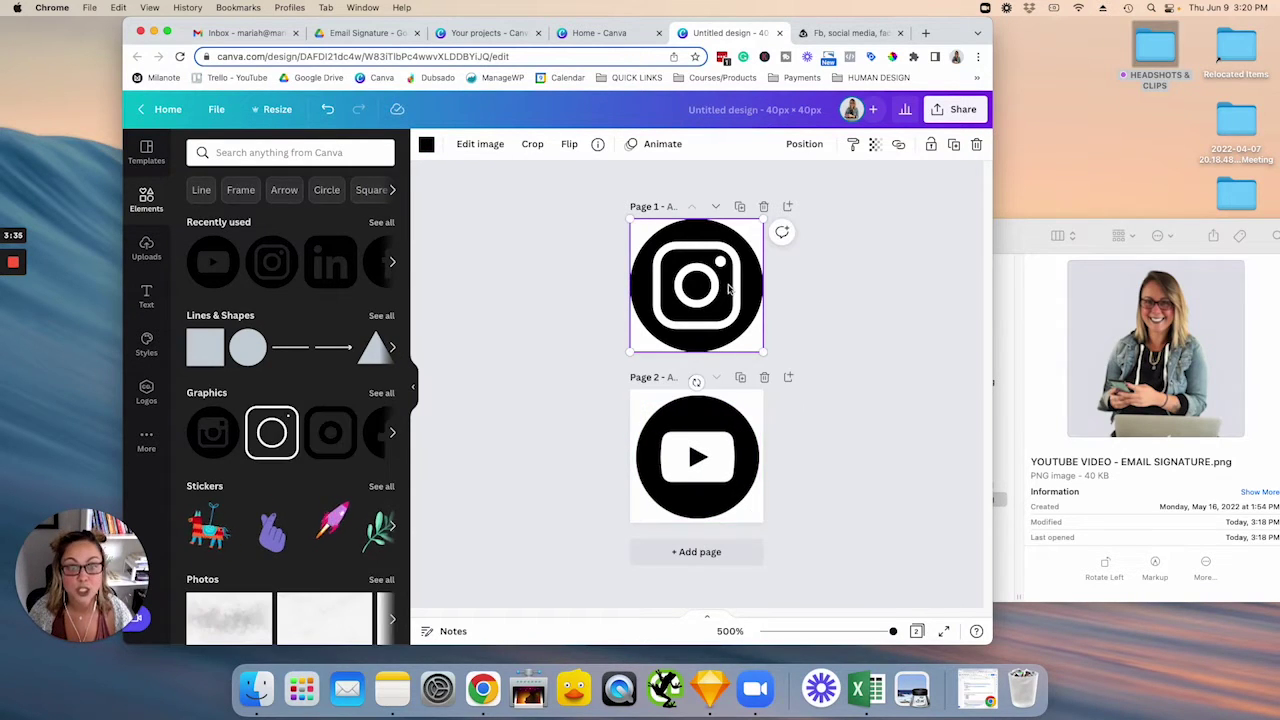
left_click(852, 33)
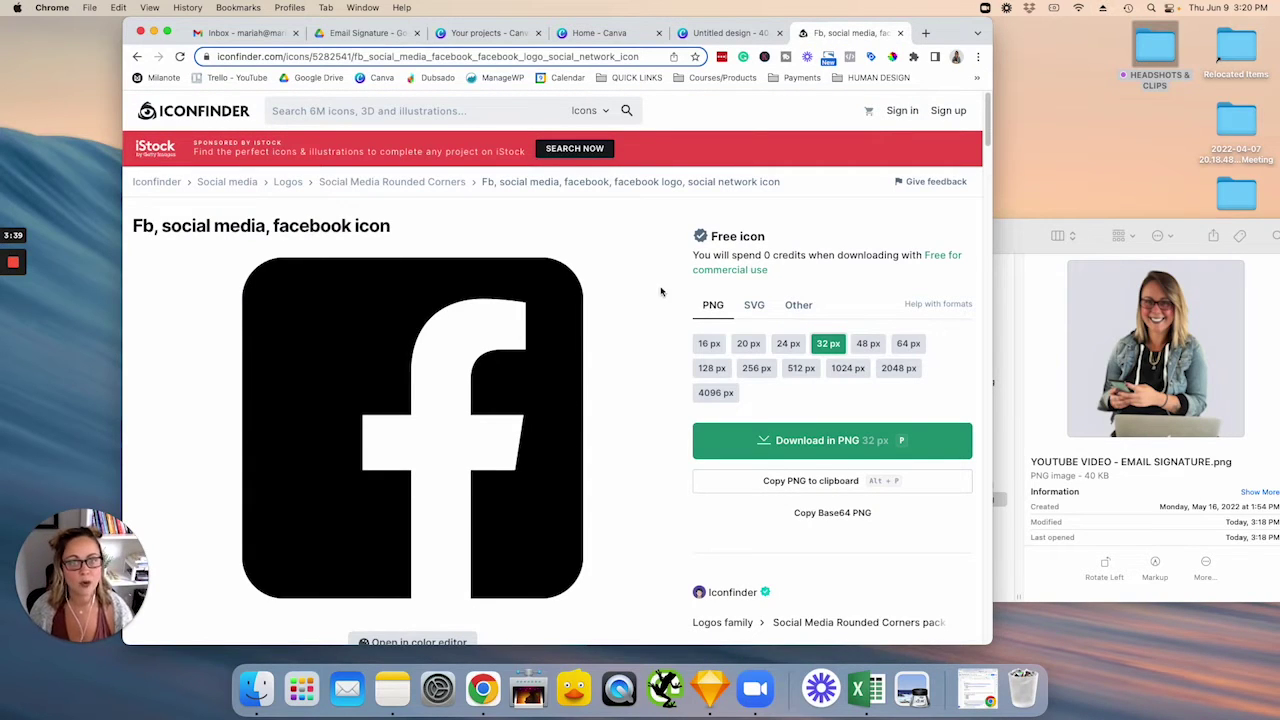
left_click(729, 33)
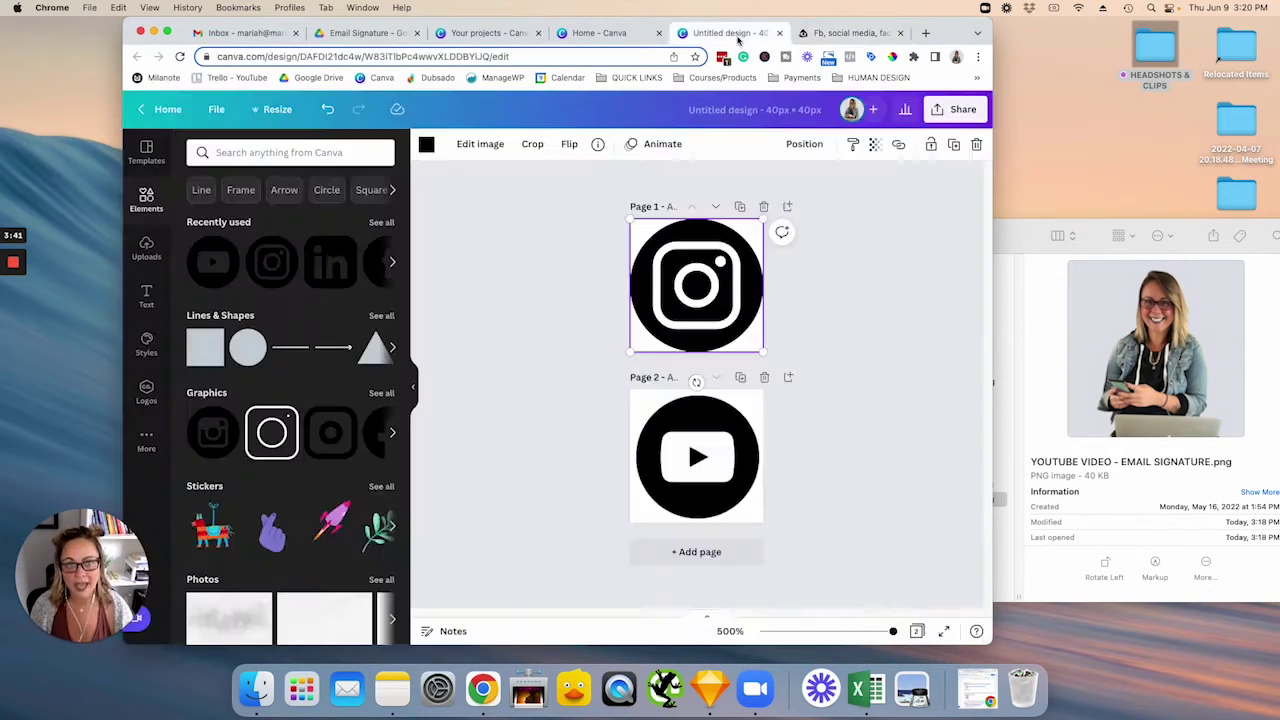
left_click(426, 147)
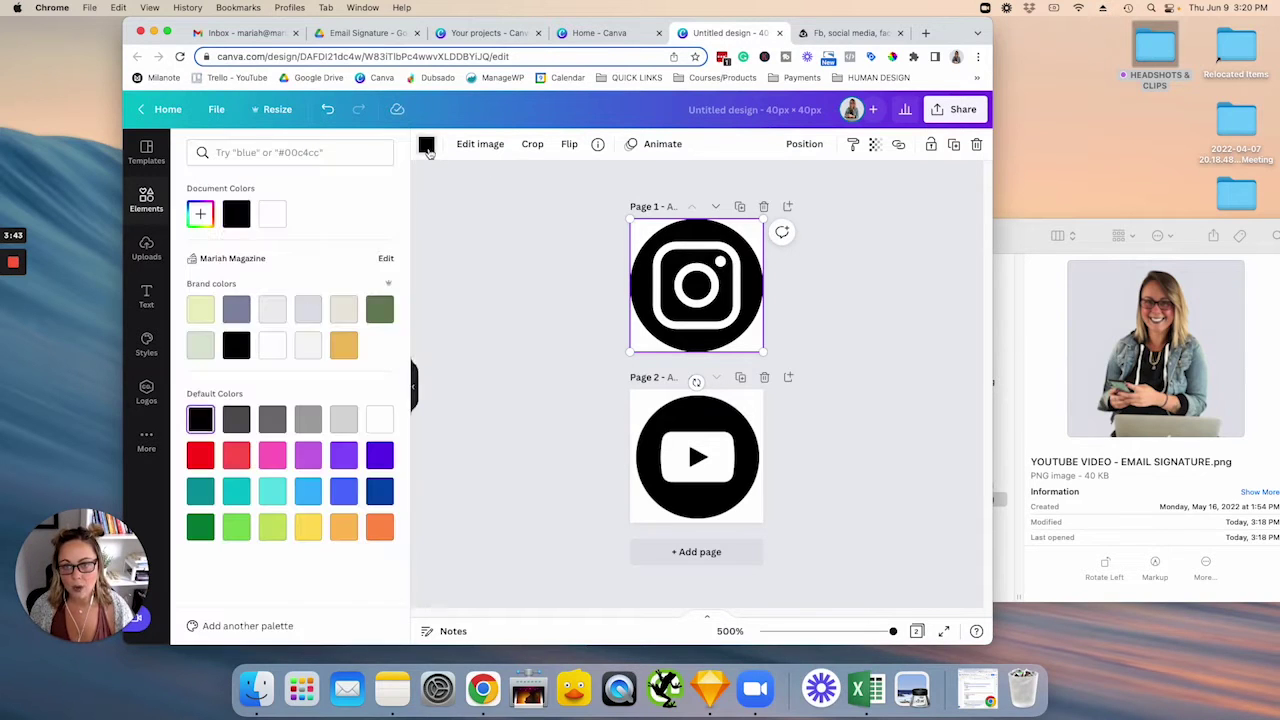
left_click(244, 315)
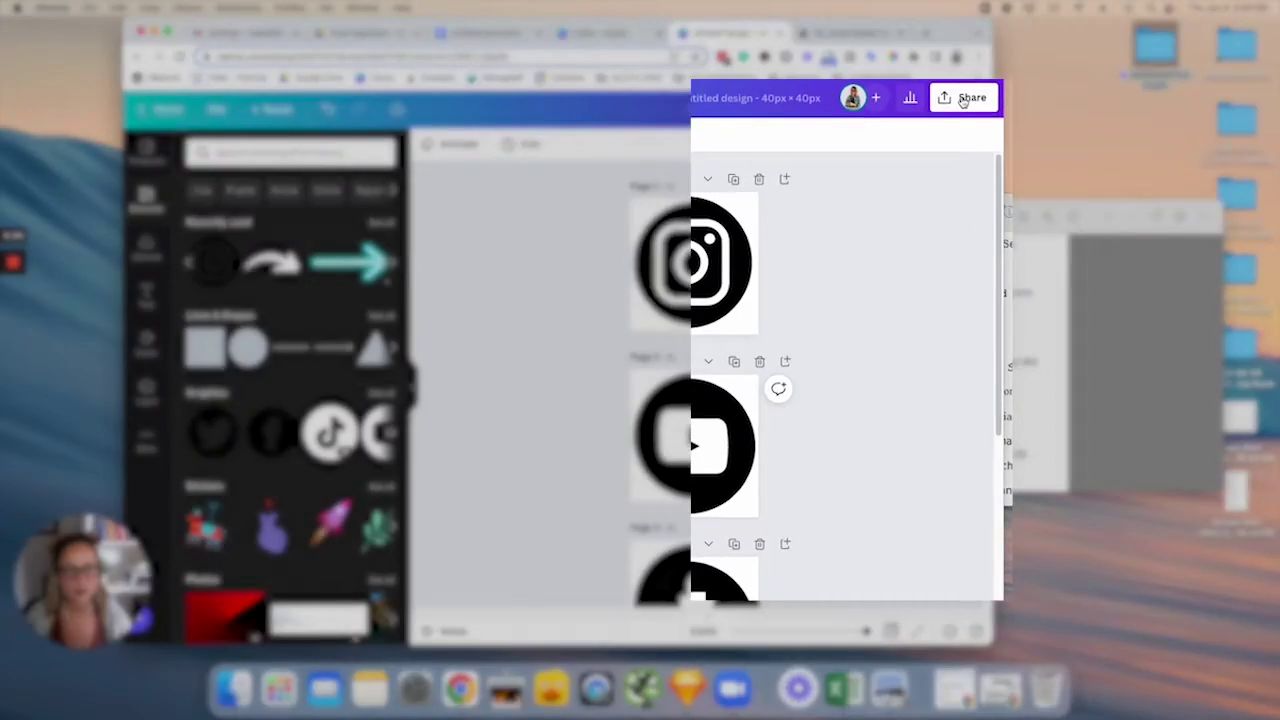
- Download all pages of the icon design as PNGs with transparent backgrounds
left_click(956, 112)
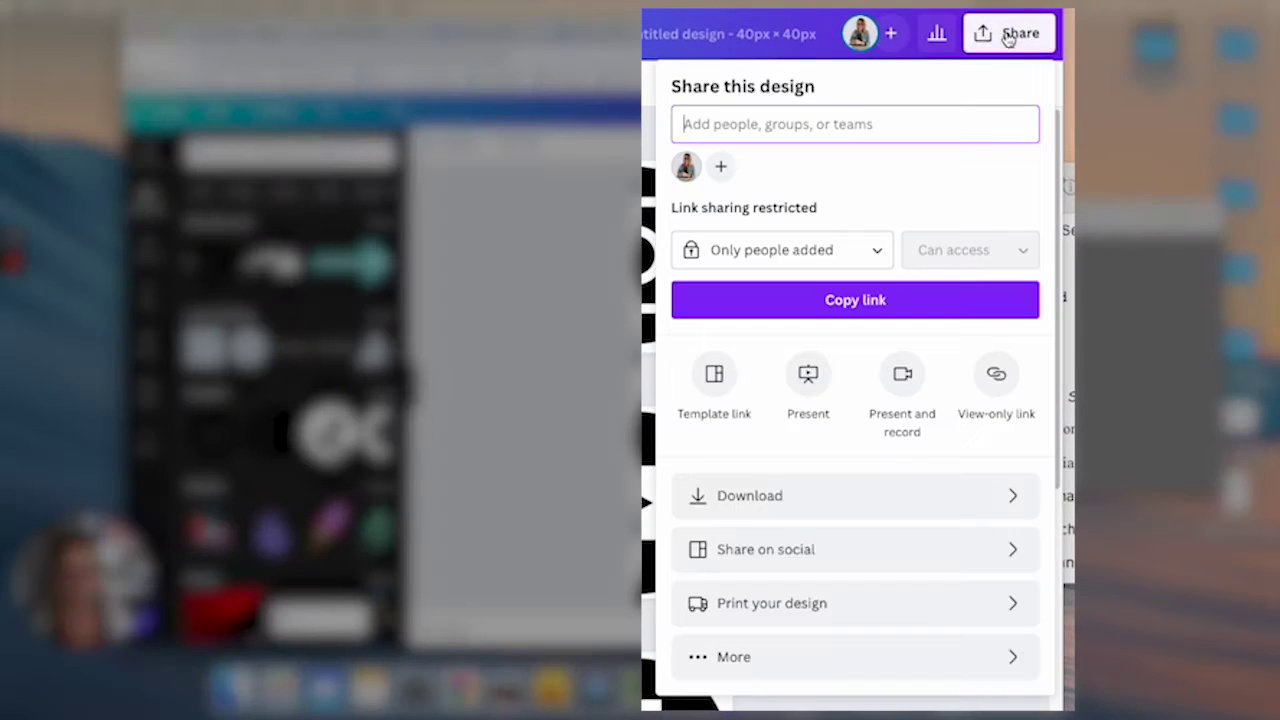
left_click(797, 504)
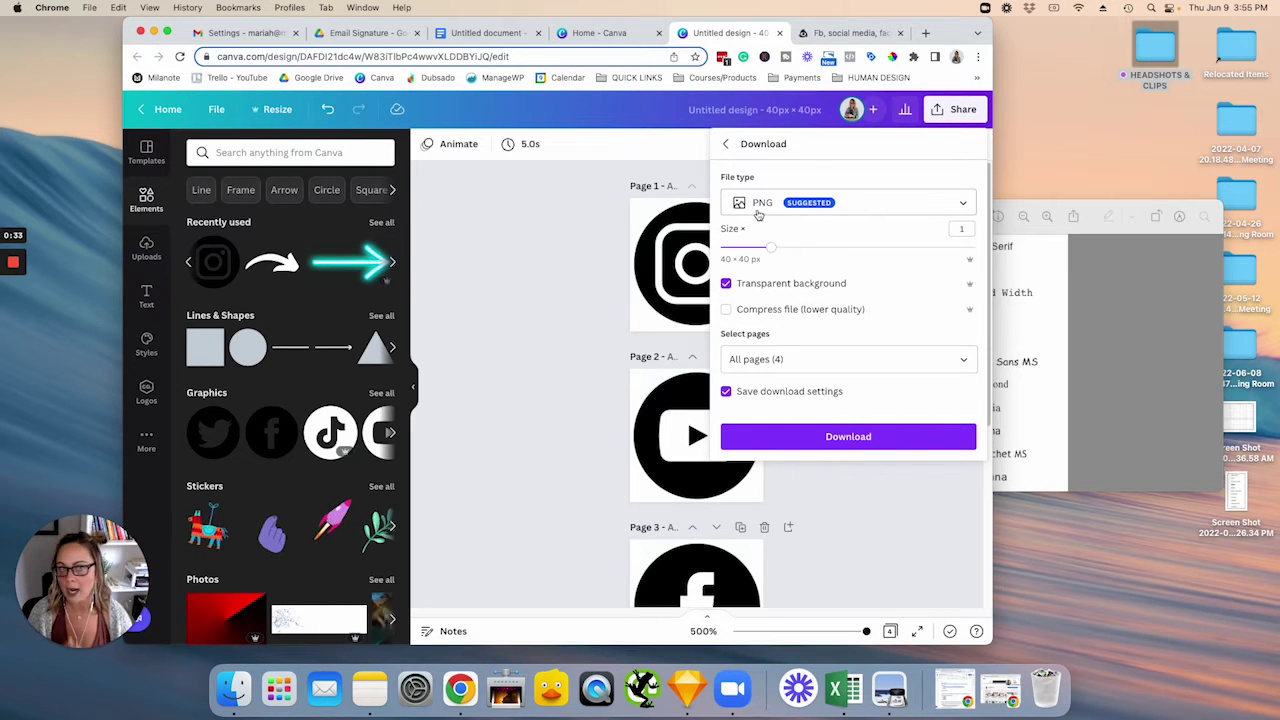
left_click(620, 212)
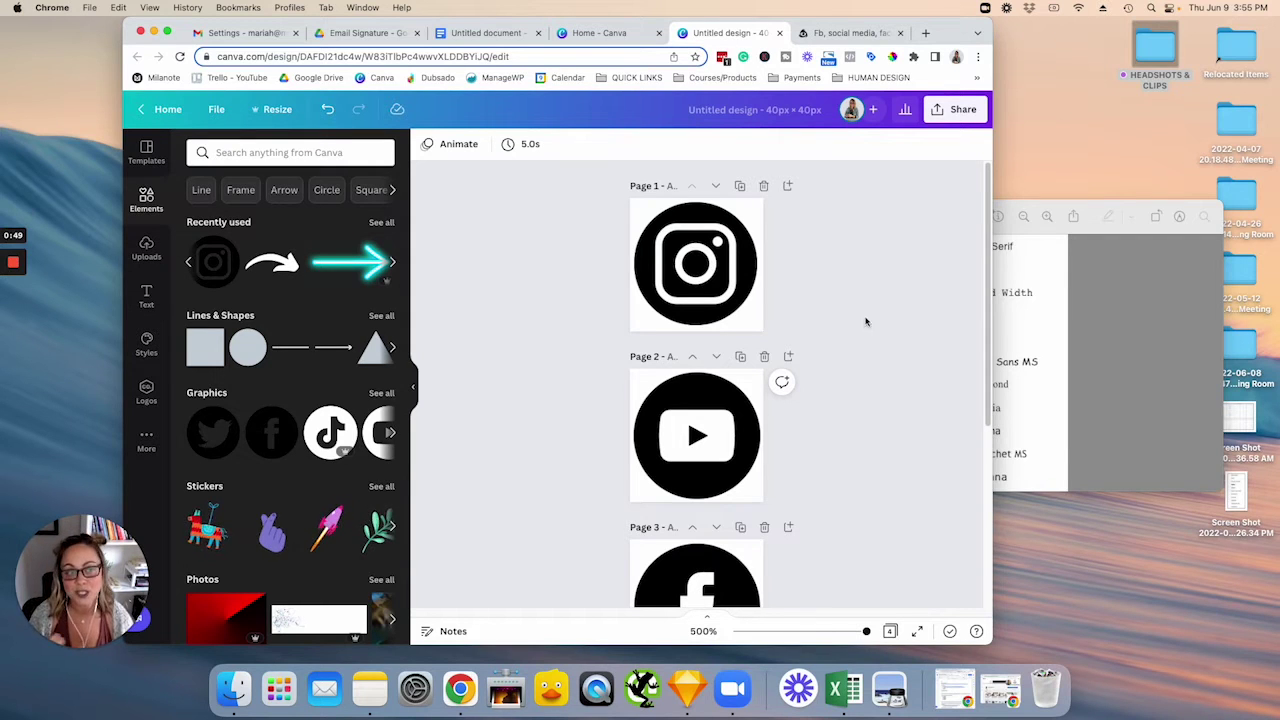
left_click(945, 112)
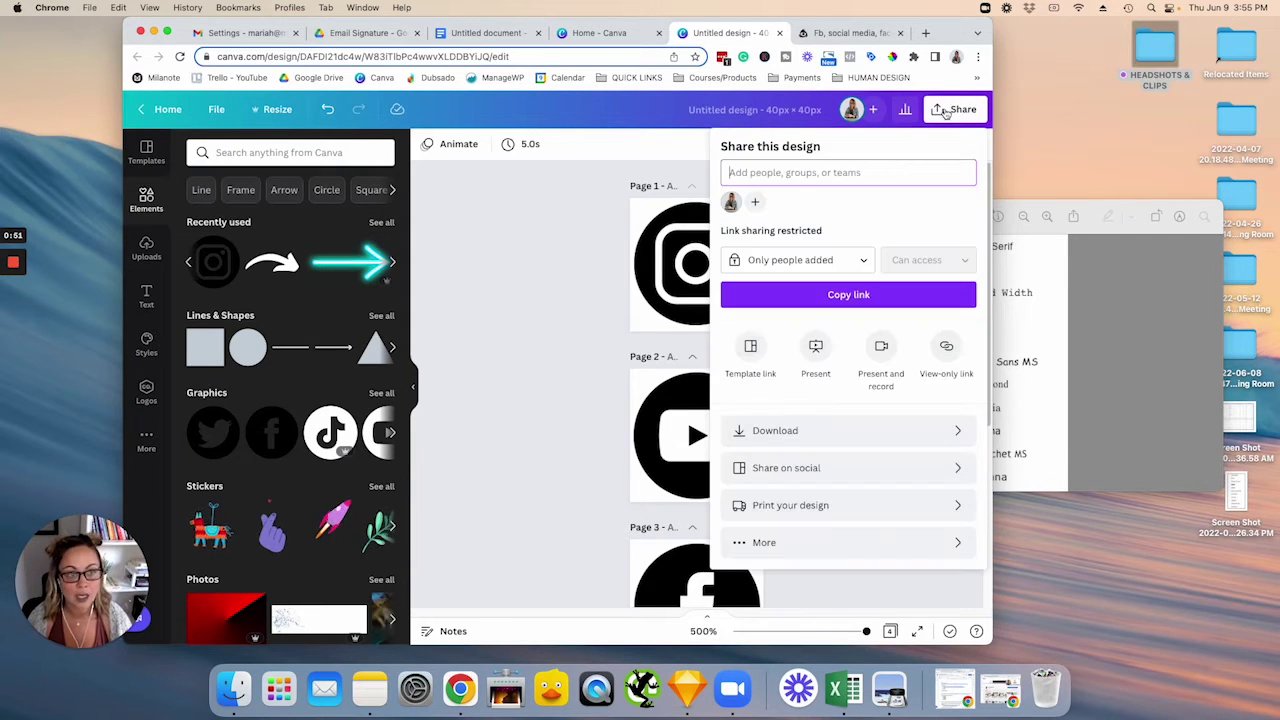
left_click(795, 430)
left_click(851, 440)
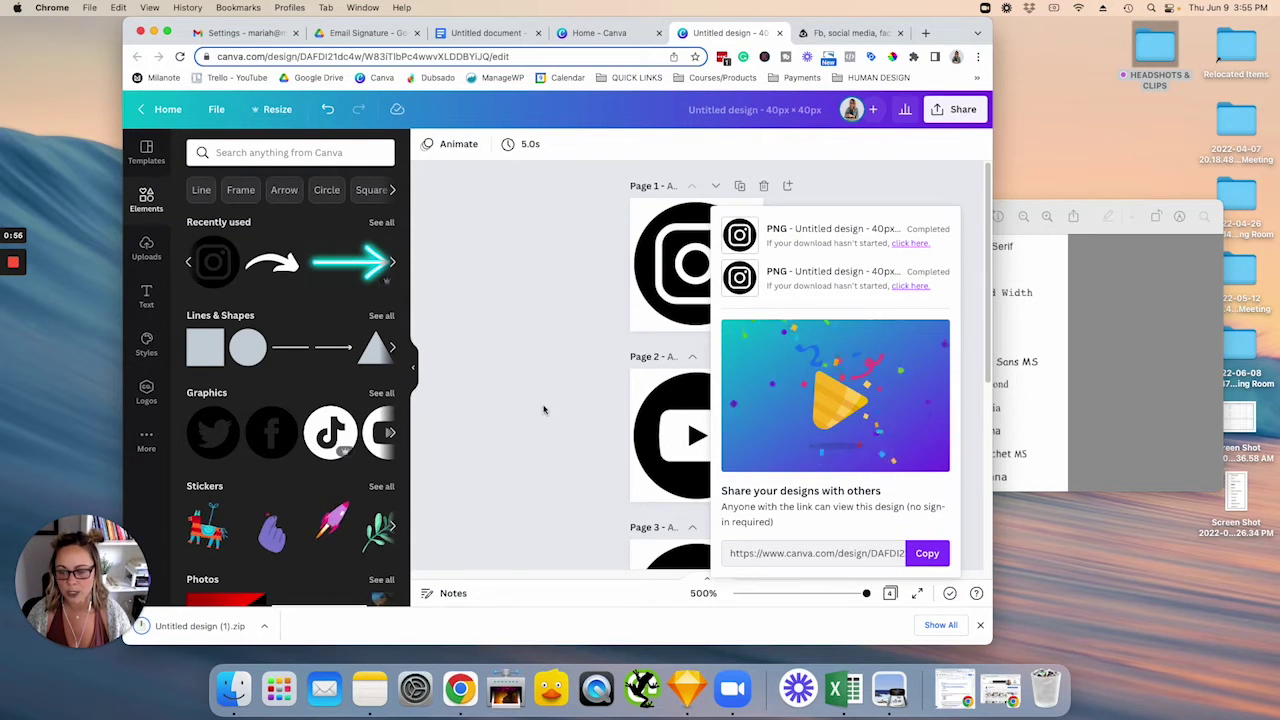
- Unzip the icon download and move 1.png–4.png into the Email Signature Drive folder
left_click(200, 626)
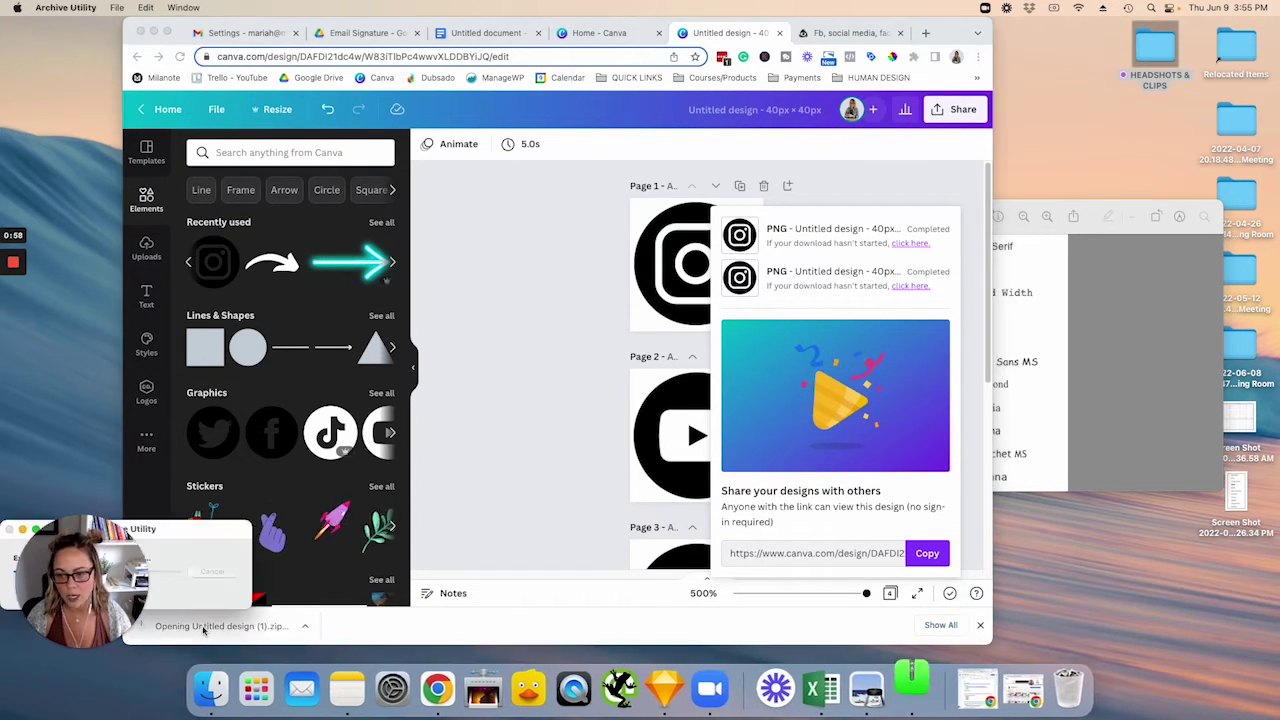
left_click_drag(395, 495, 330, 444)
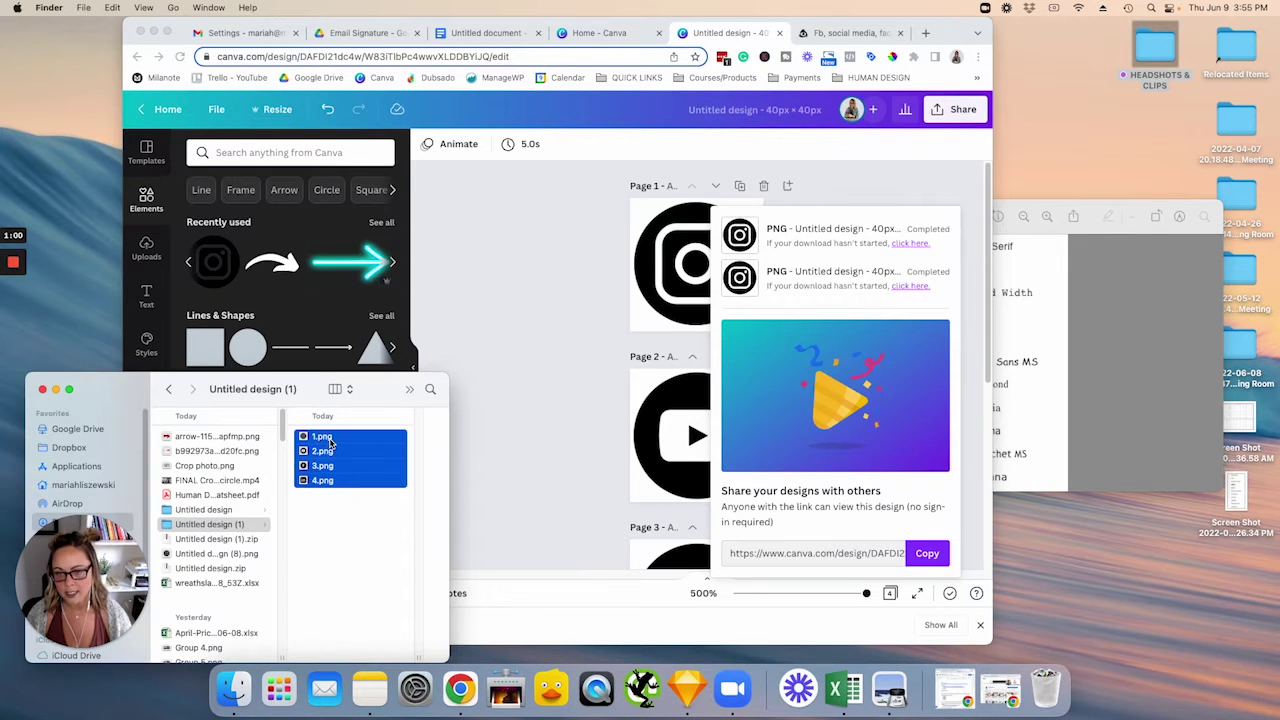
left_click(360, 34)
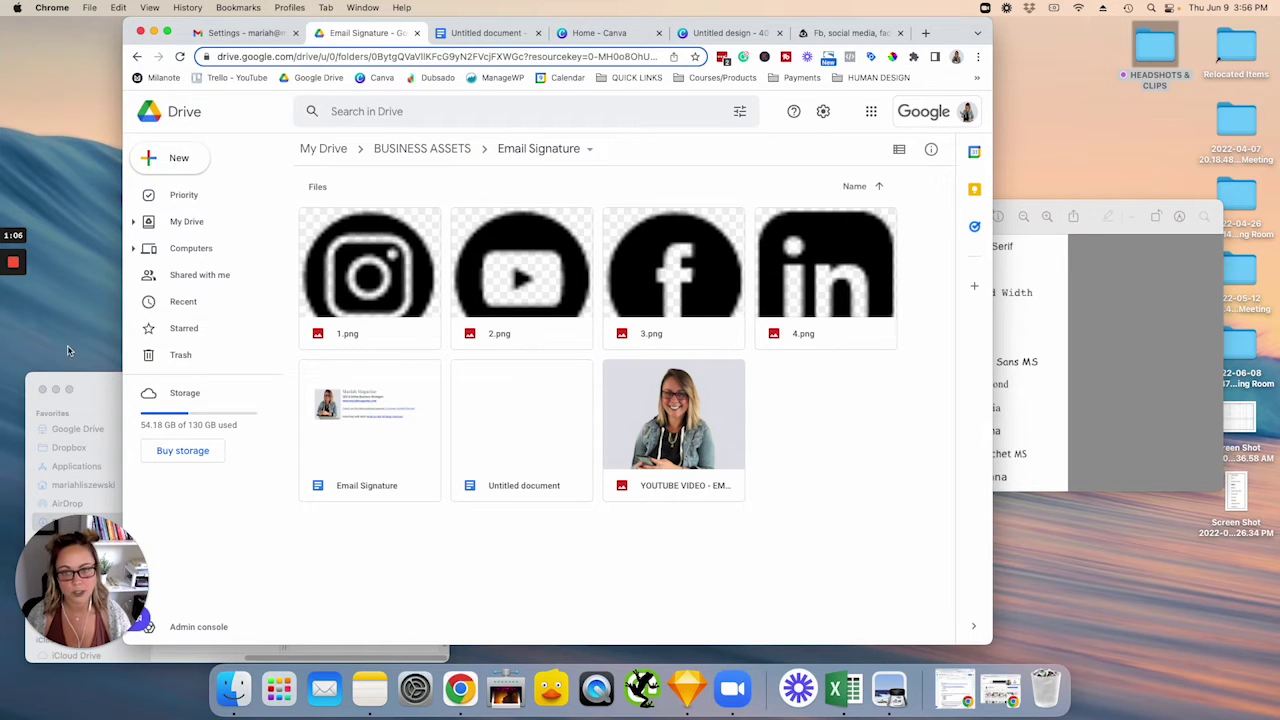
left_click(90, 388)
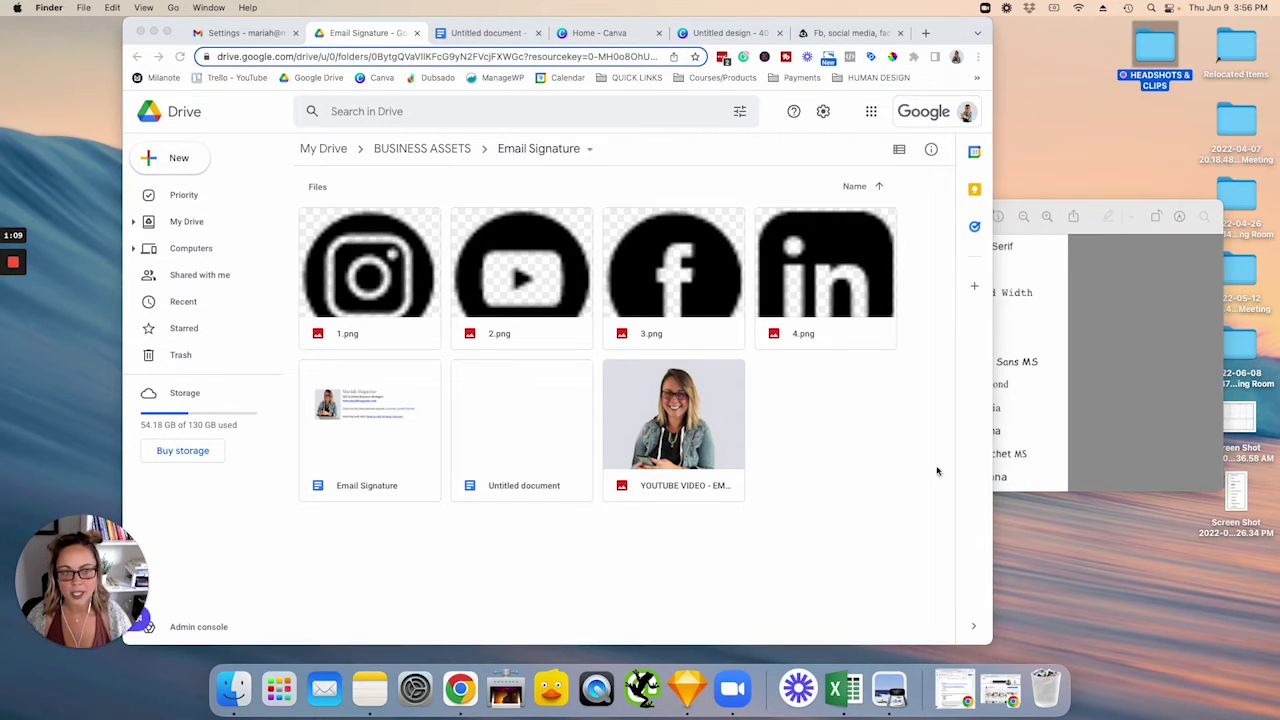
left_click(826, 449)
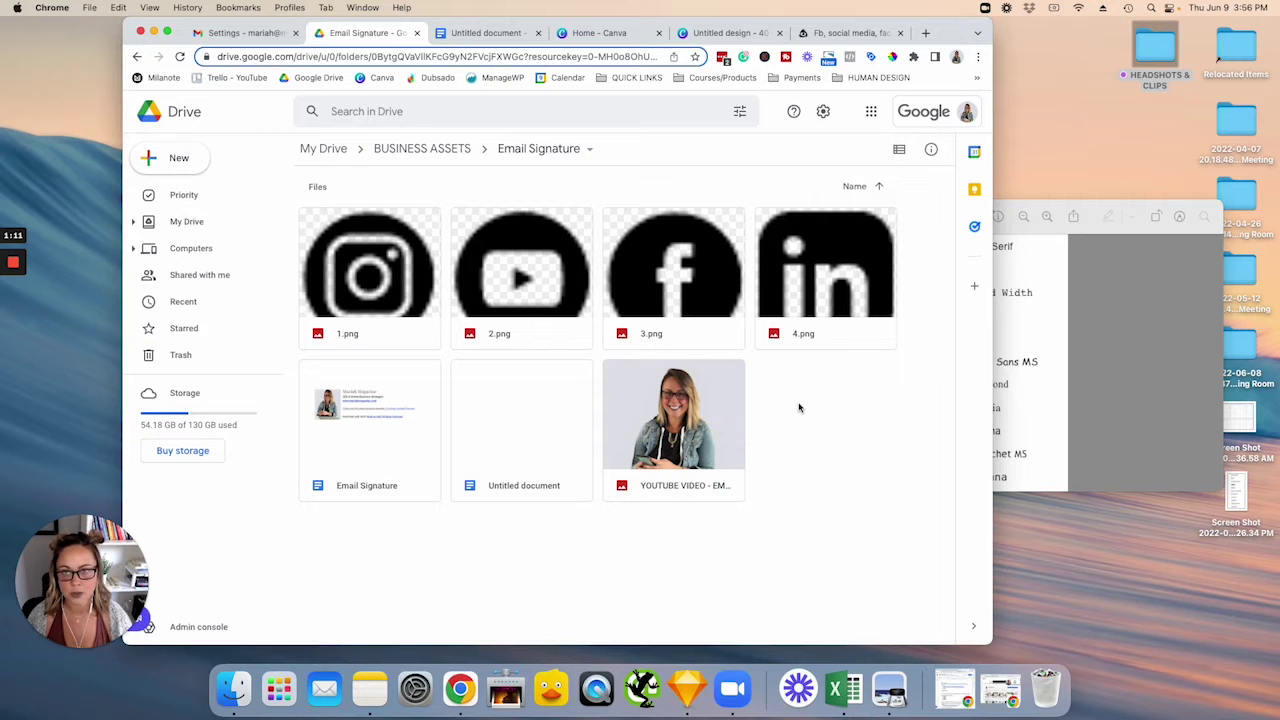
- Create a new Google Doc in the Email Signature folder and insert a 2 x 1 table
right_click(799, 407)
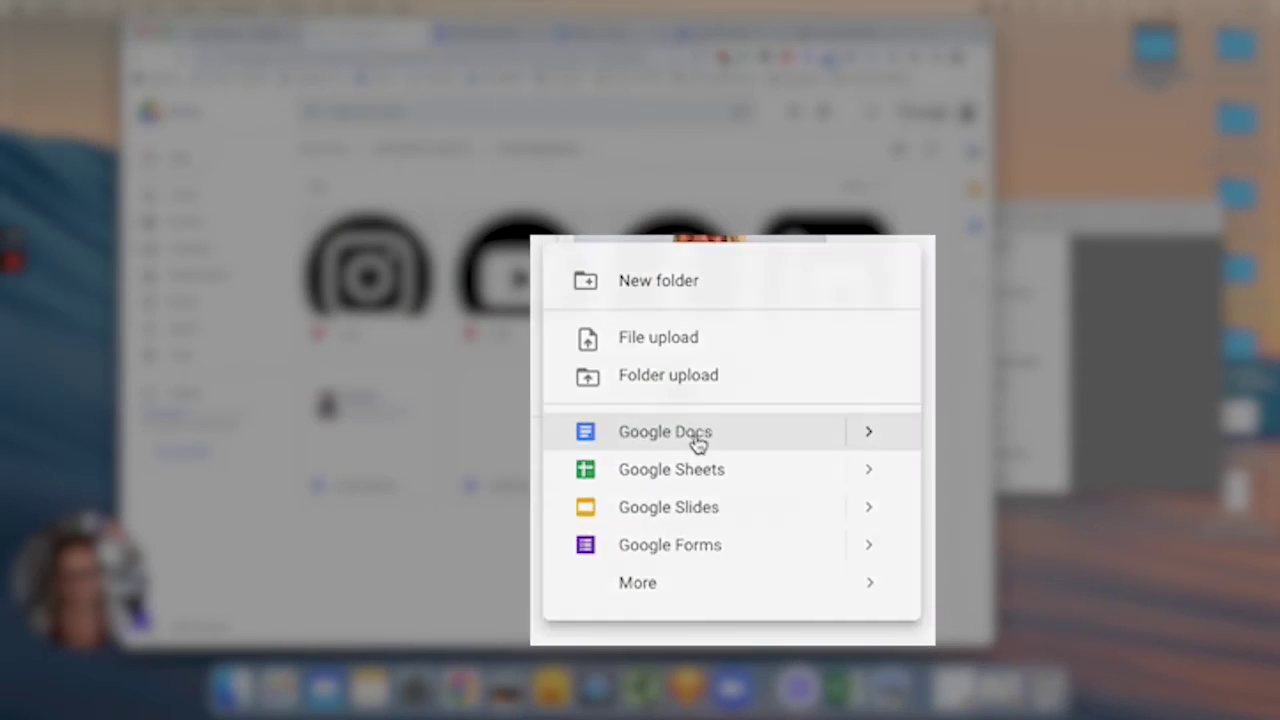
left_click(697, 443)
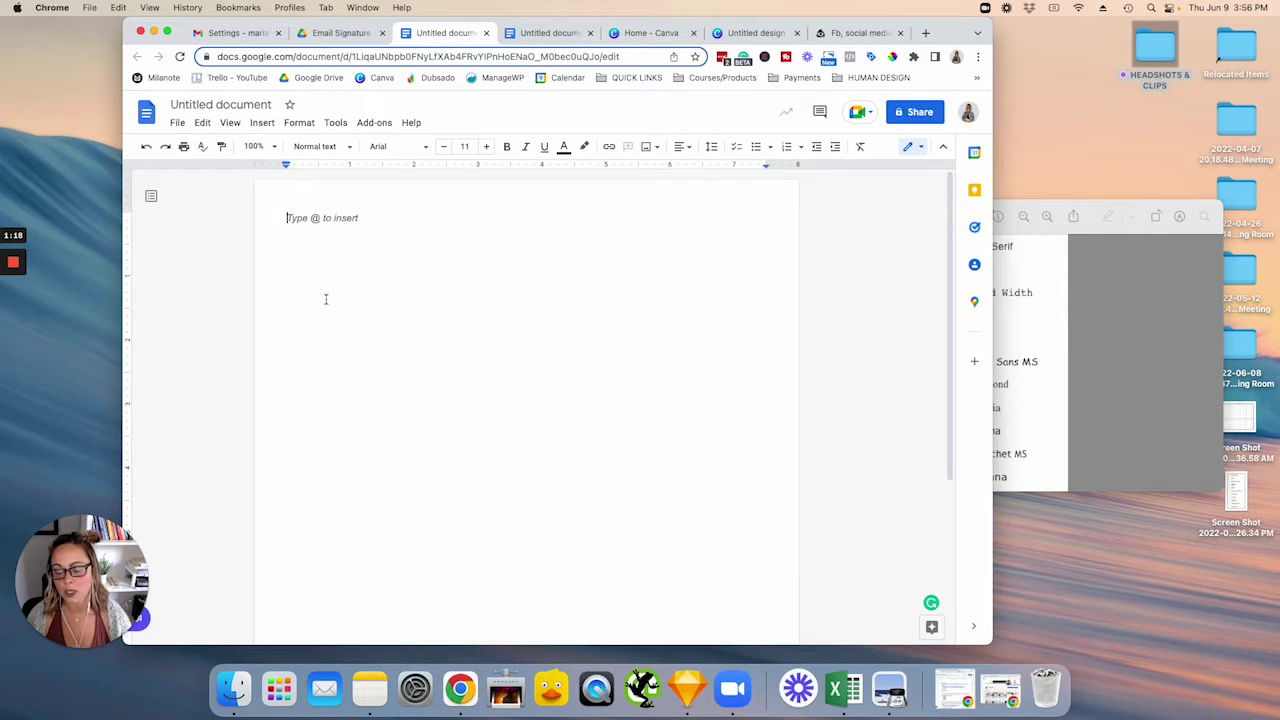
left_click(262, 124)
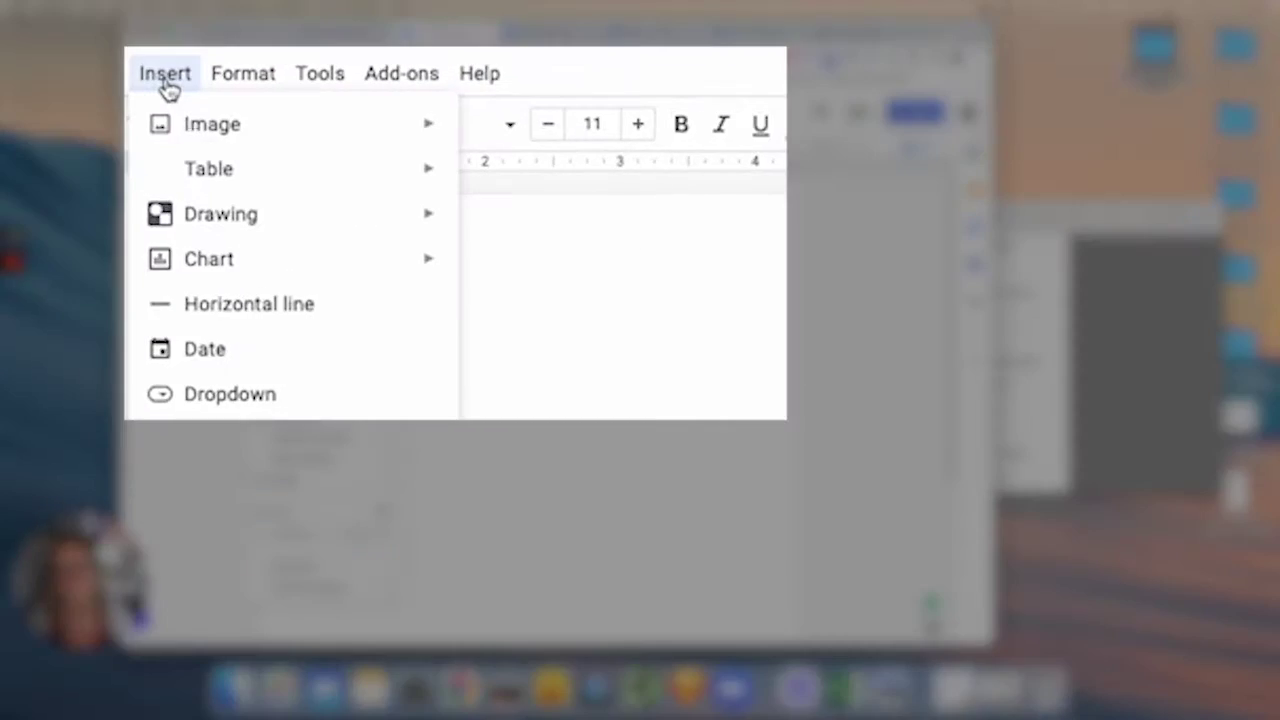
mouse_move(226, 180)
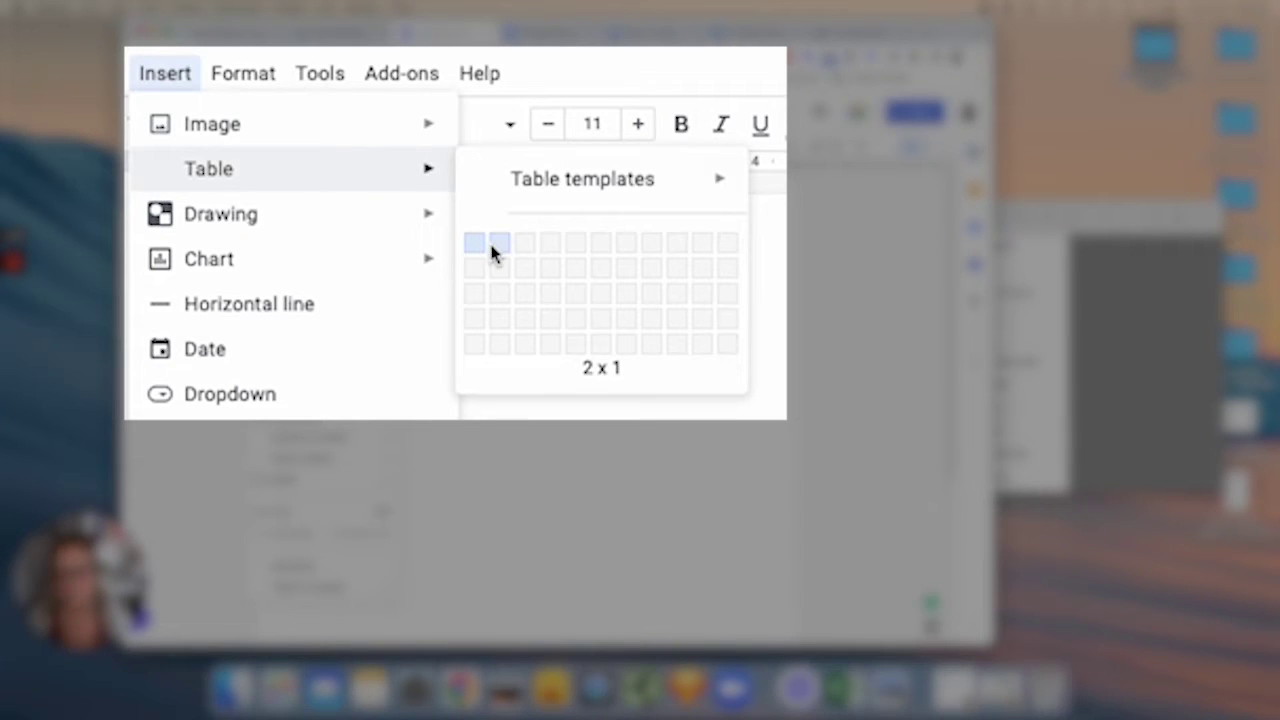
left_click(492, 250)
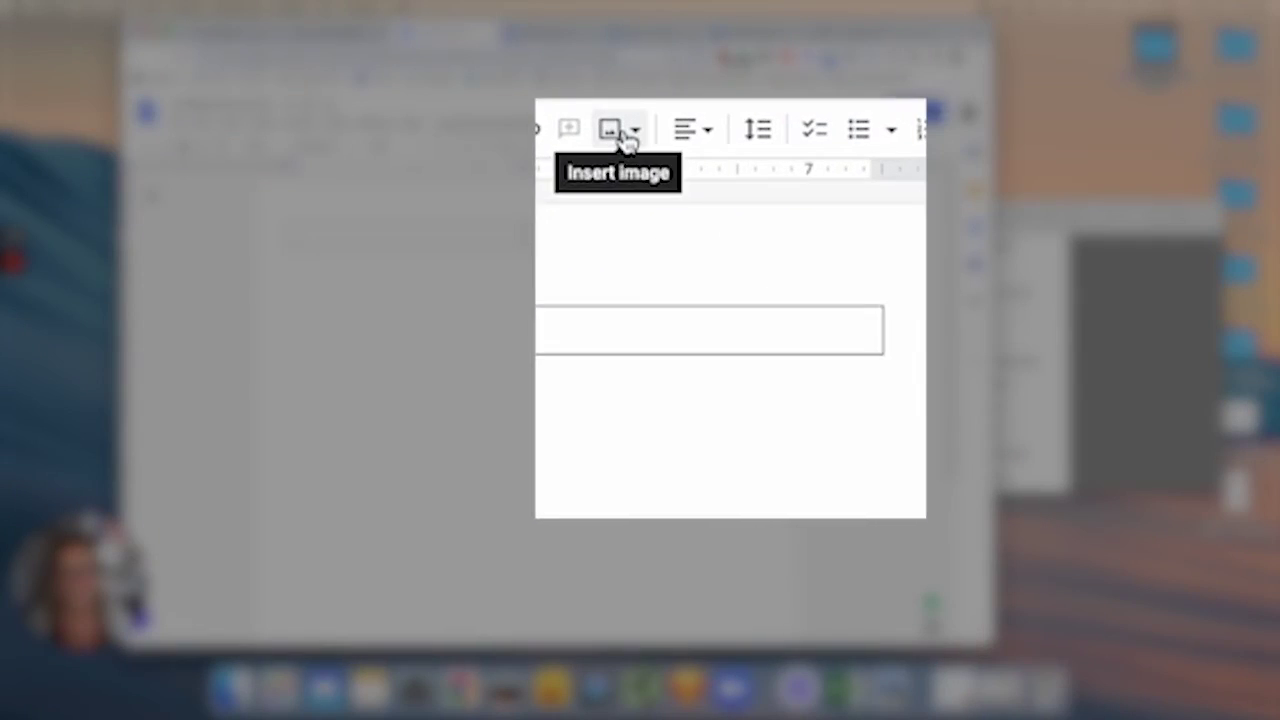
- Insert the headshot from My Drive into the left cell and narrow that column to fit
left_click(650, 150)
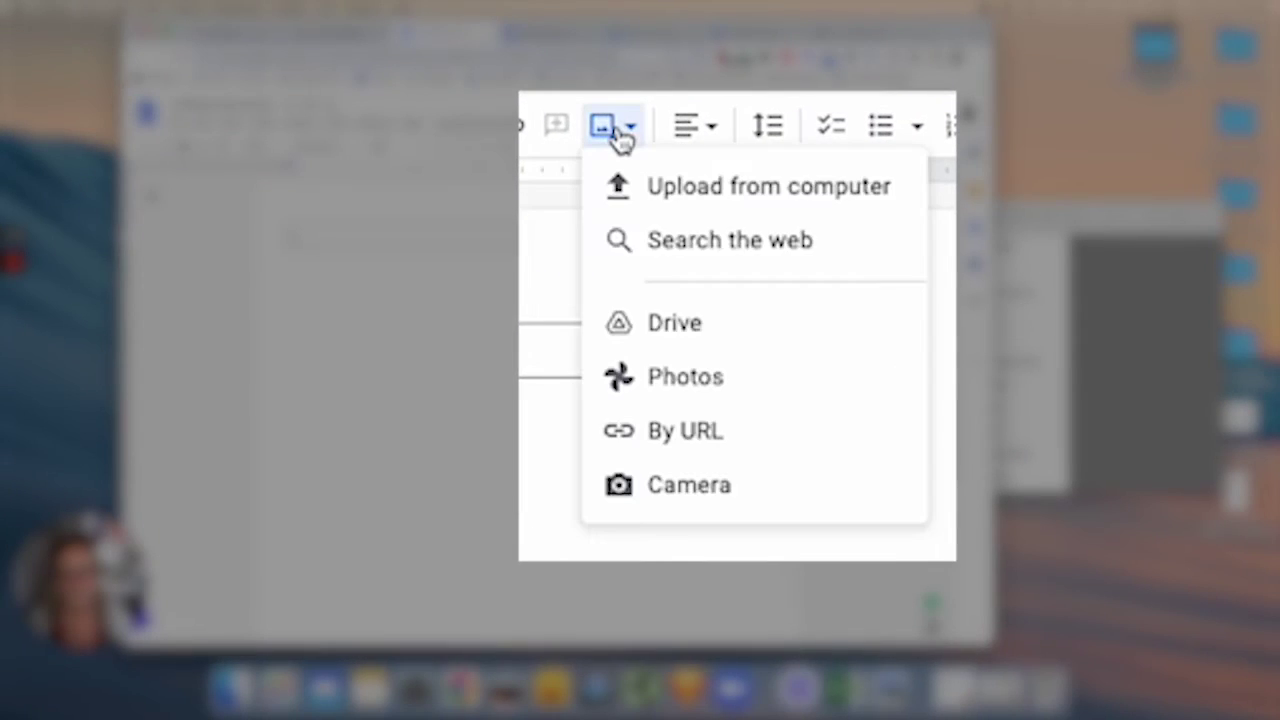
left_click(683, 338)
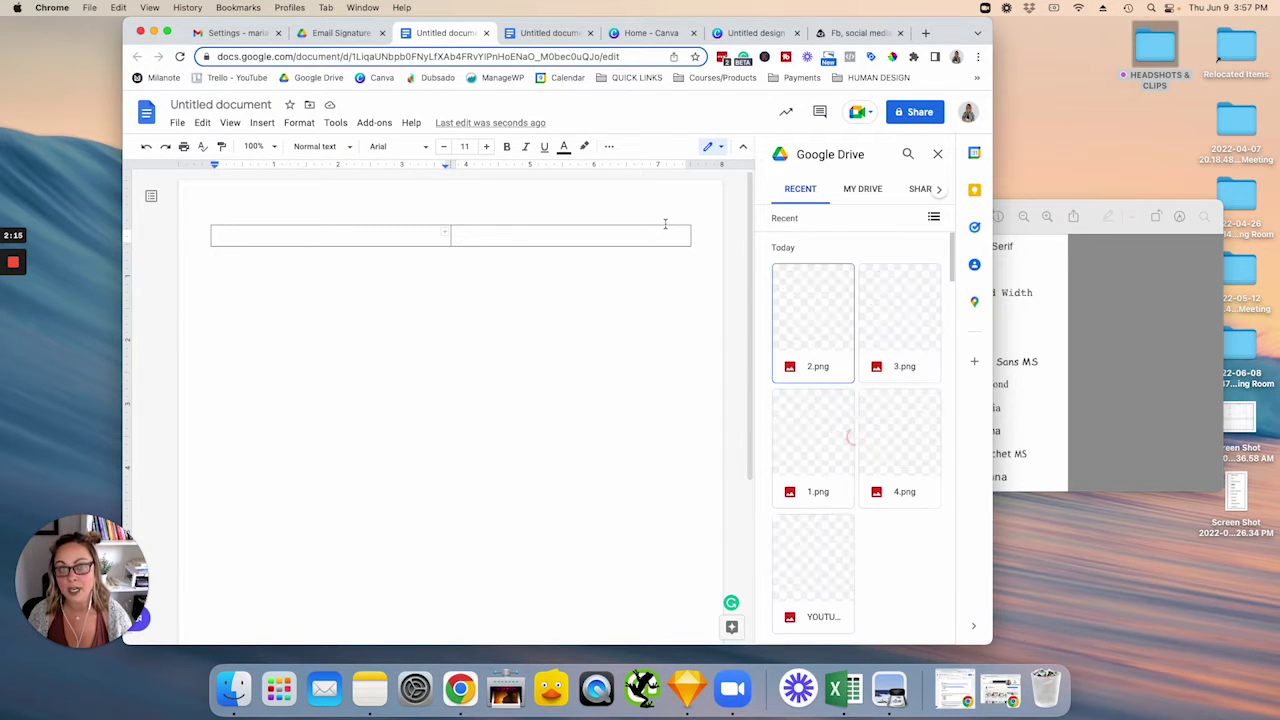
left_click(862, 191)
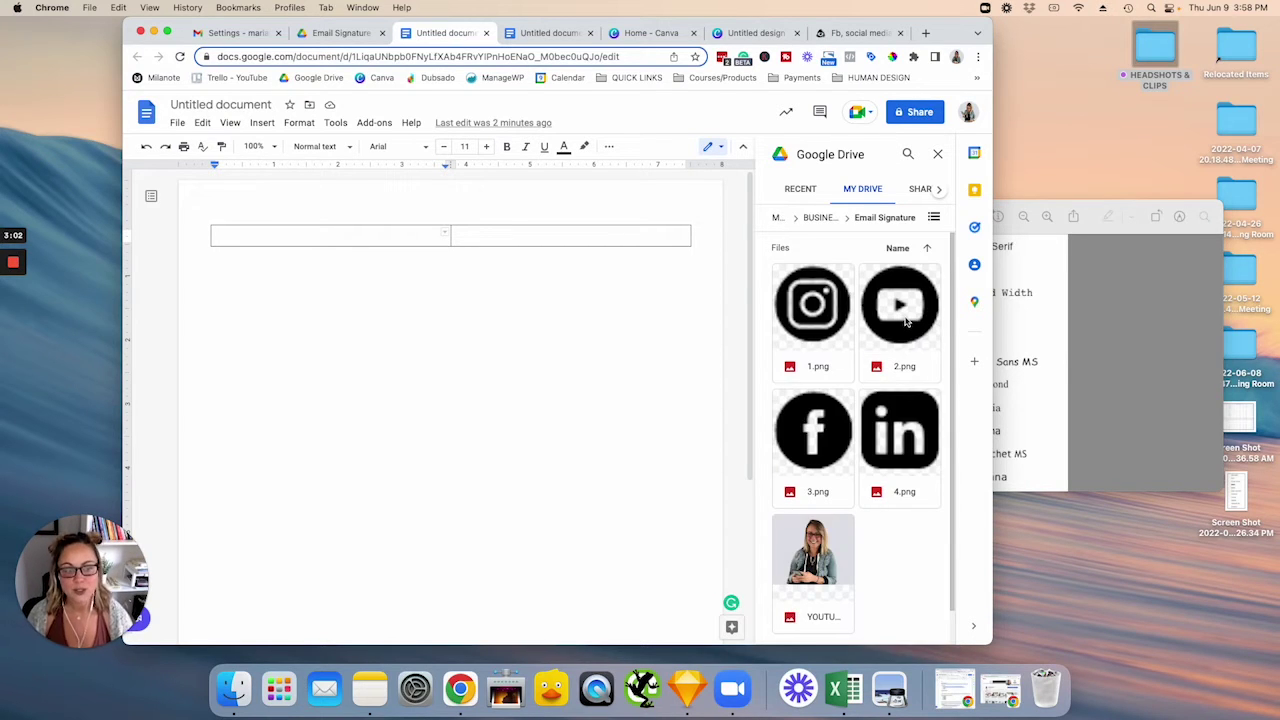
left_click(815, 550)
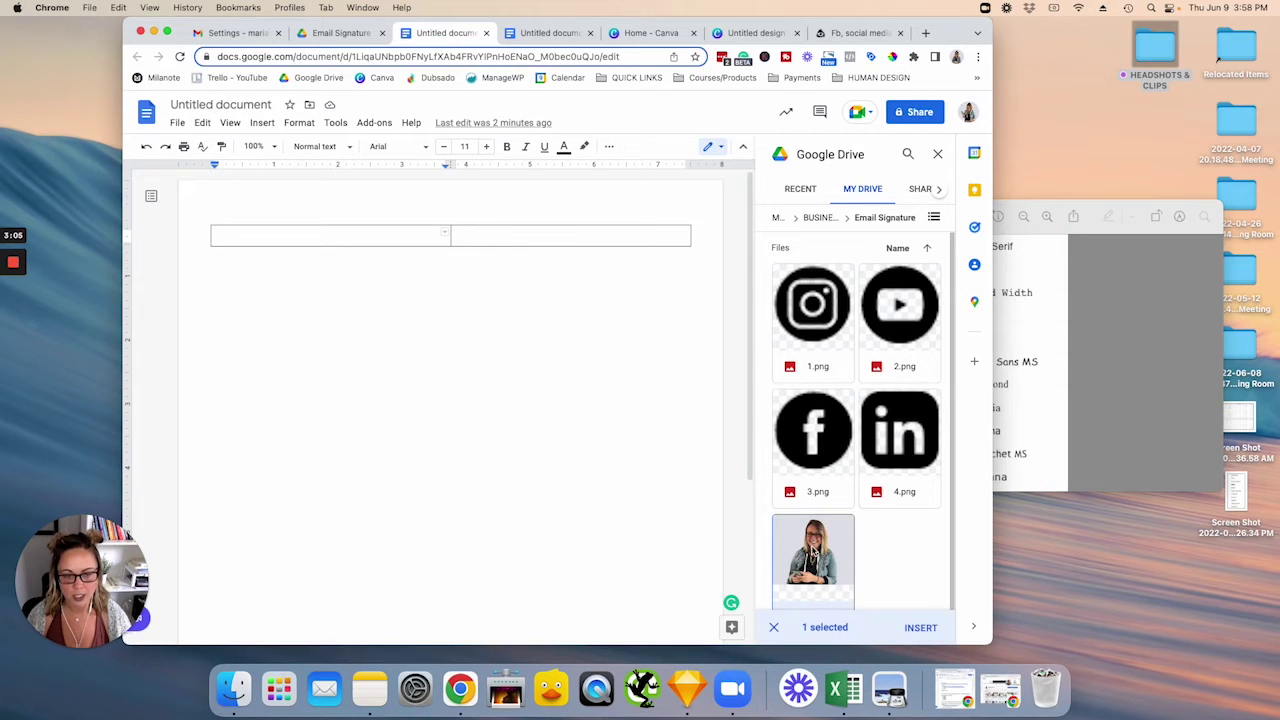
left_click(912, 628)
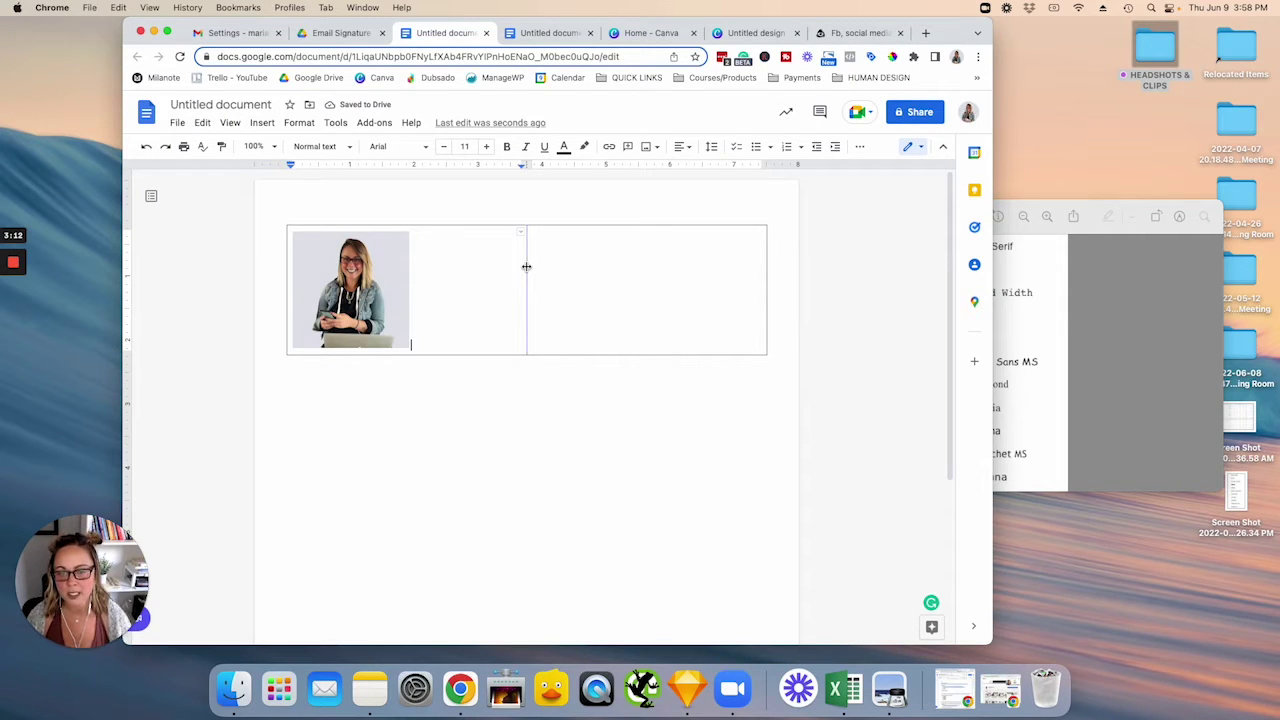
left_click_drag(526, 267, 413, 270)
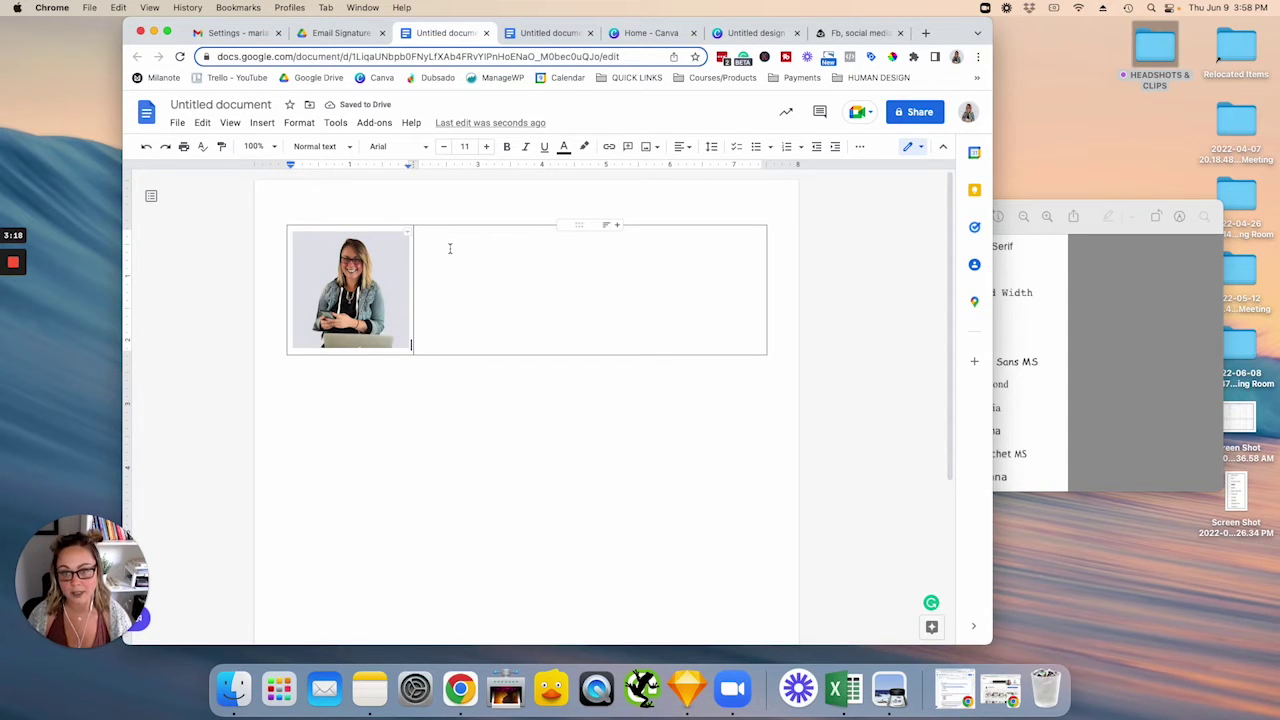
- Type the name in Georgia 21, the SEO & Intuitive Marketing Expert title, website, podcast and YouTube Channel links
double_click(450, 248)
left_click(474, 243)
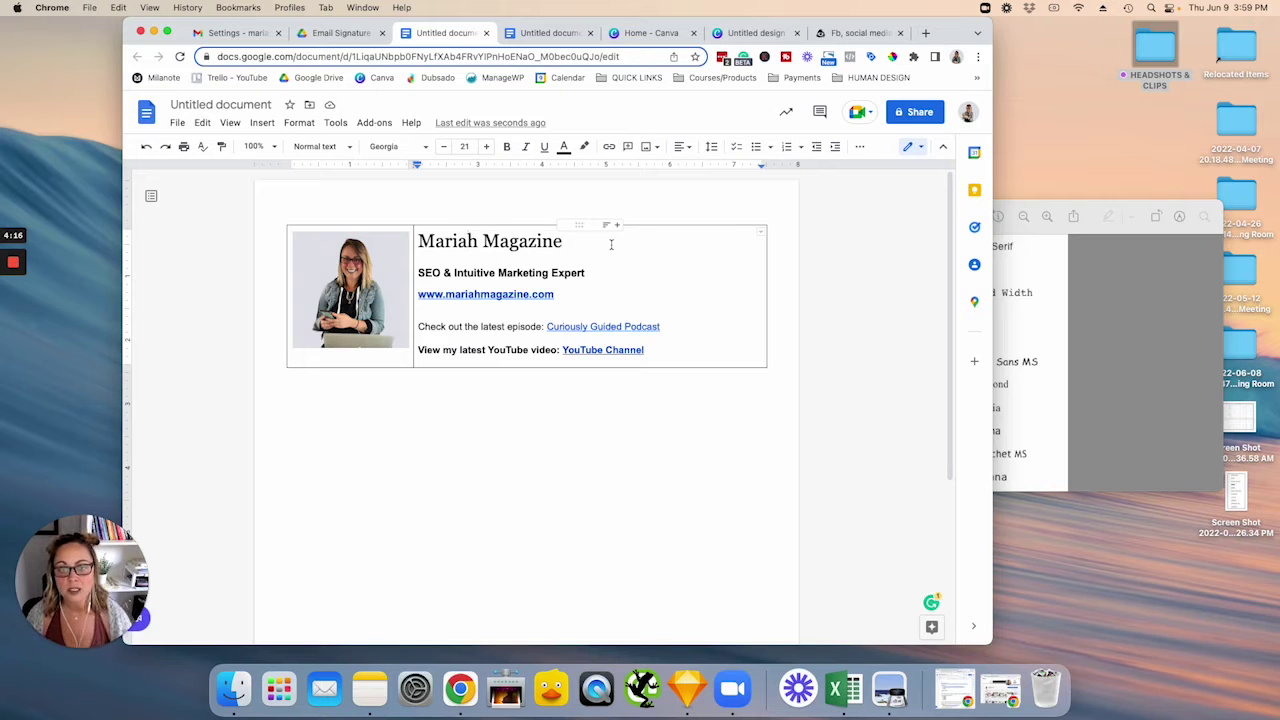
left_click_drag(611, 243, 414, 240)
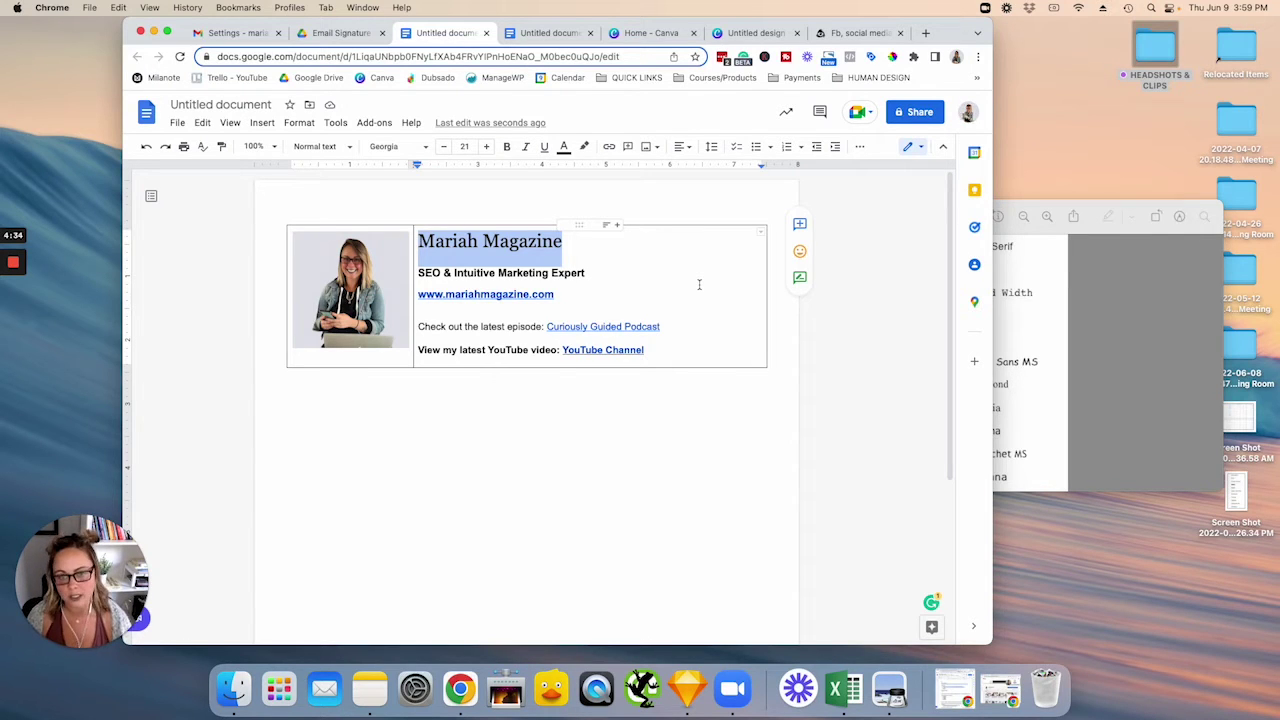
left_click(575, 245)
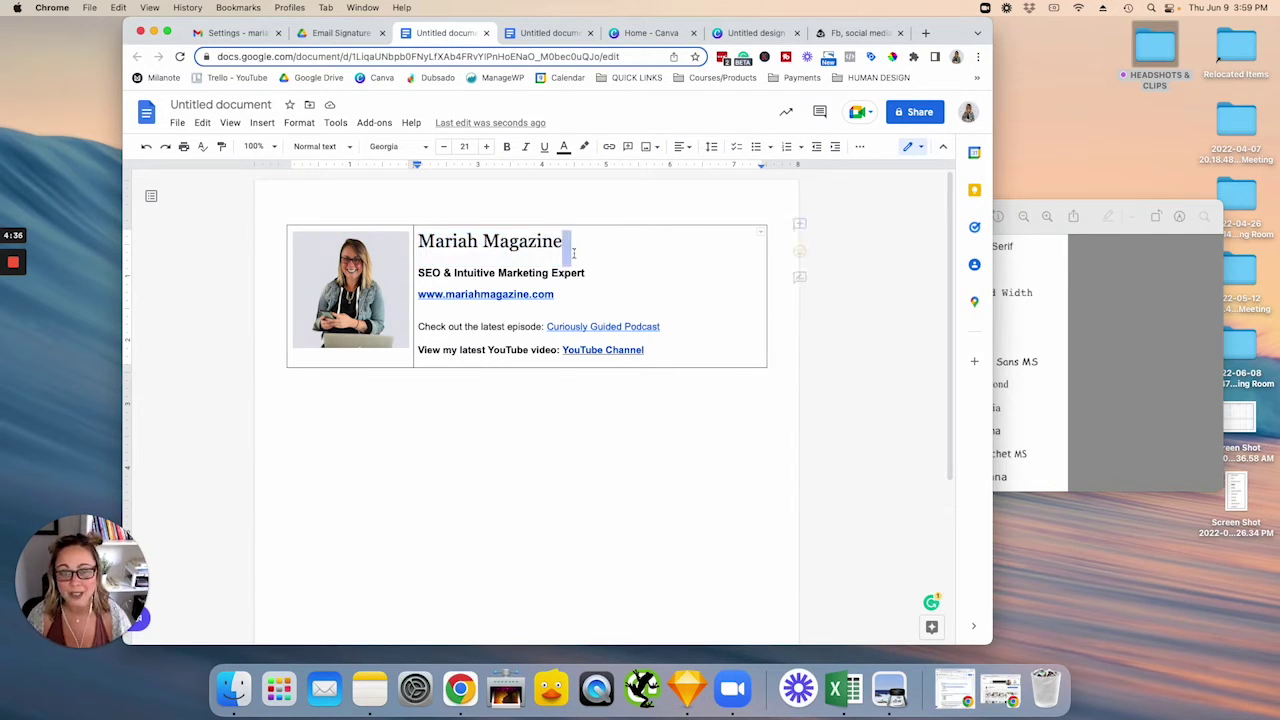
double_click(575, 245)
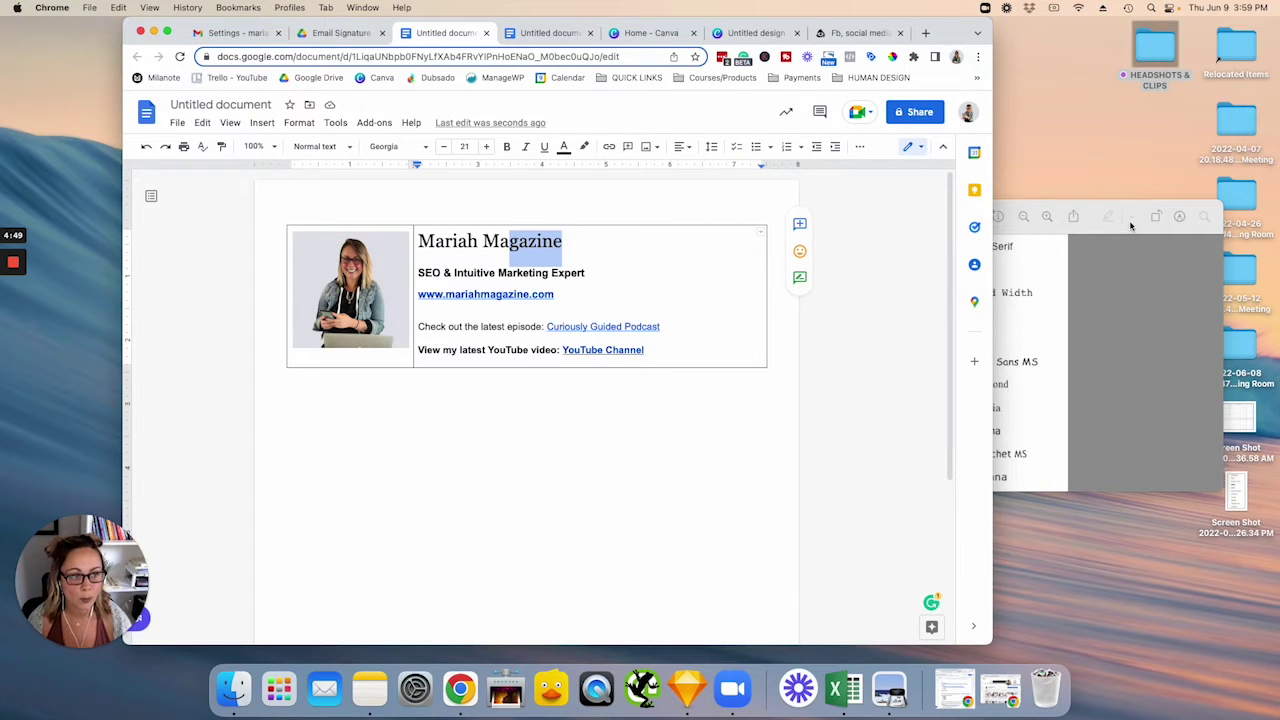
left_click_drag(1091, 214, 668, 172)
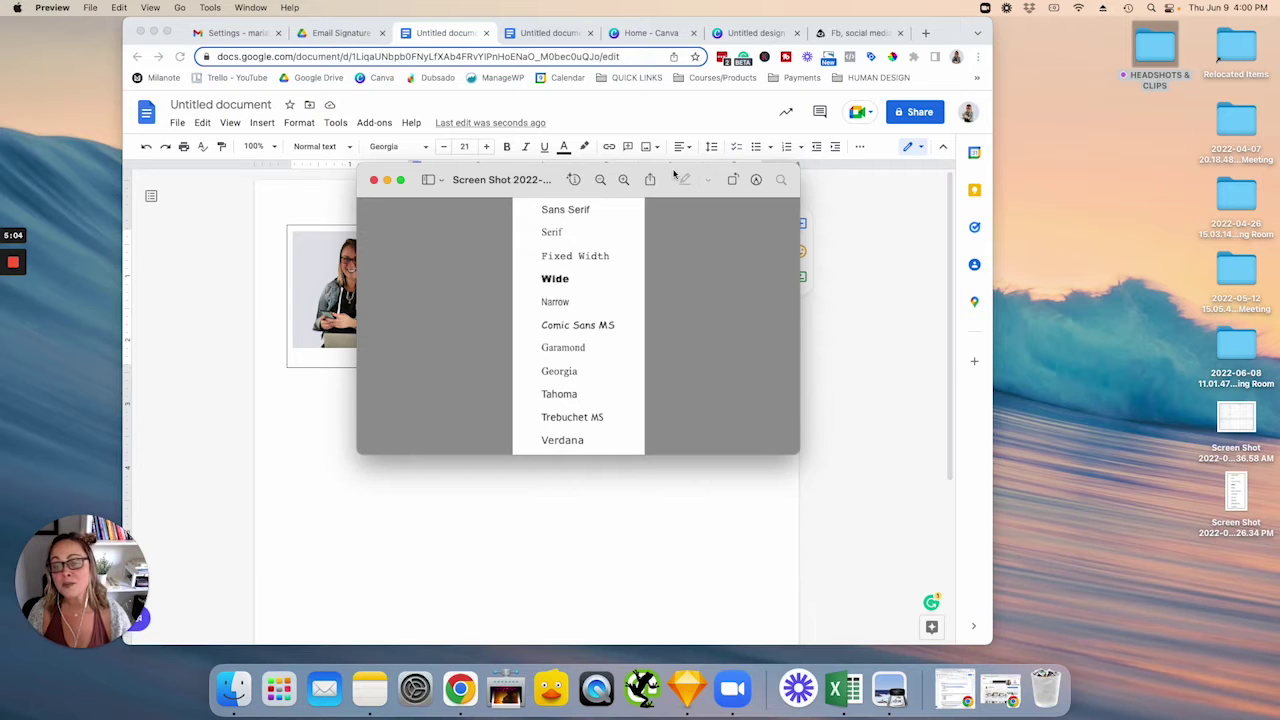
mouse_move(674, 175)
left_mouse_down()
mouse_move(752, 204)
mouse_move(1091, 267)
left_mouse_up()
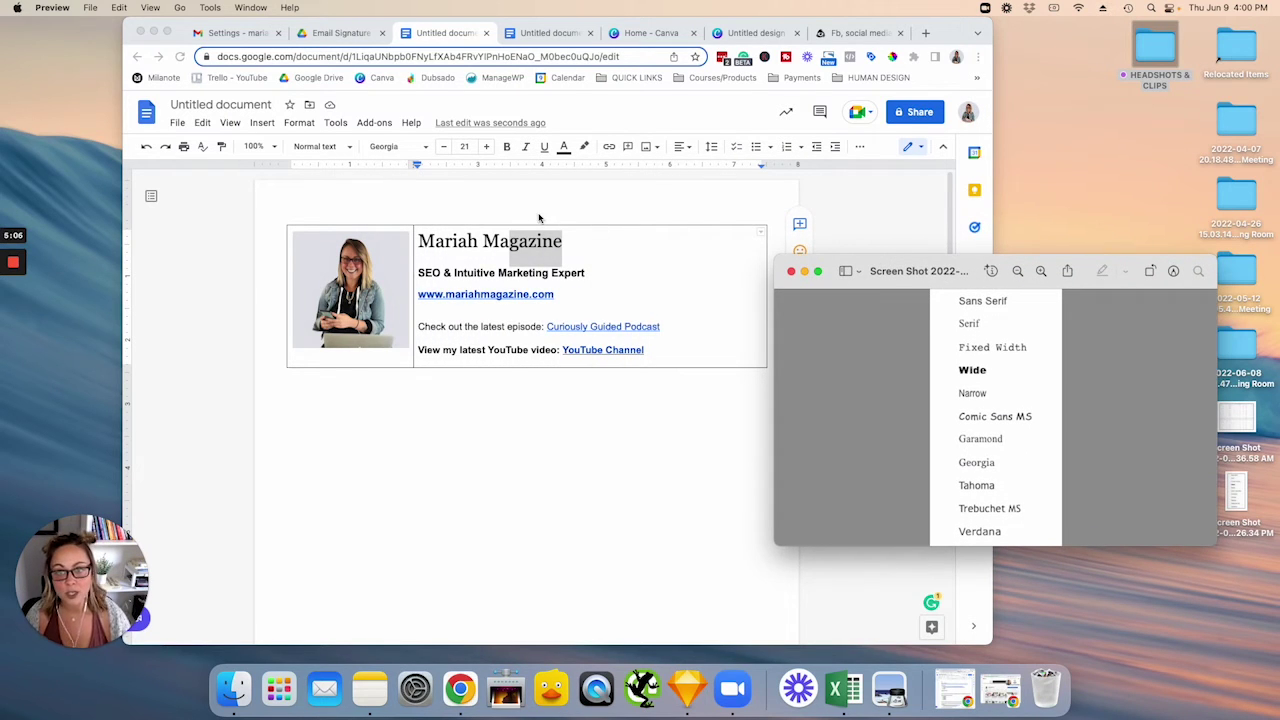
left_click(532, 207)
left_click(581, 239)
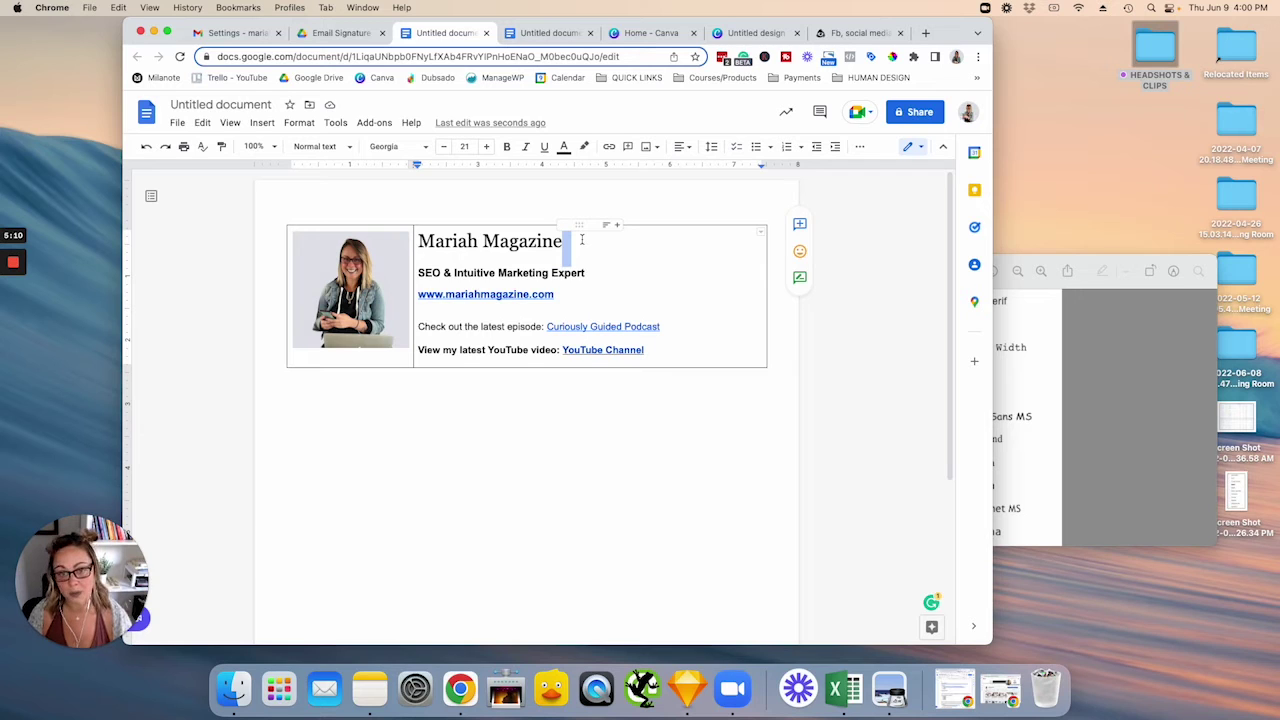
- Select the name line and review its font, leaving it unchanged
key("super+shift+Left")
left_click(383, 148)
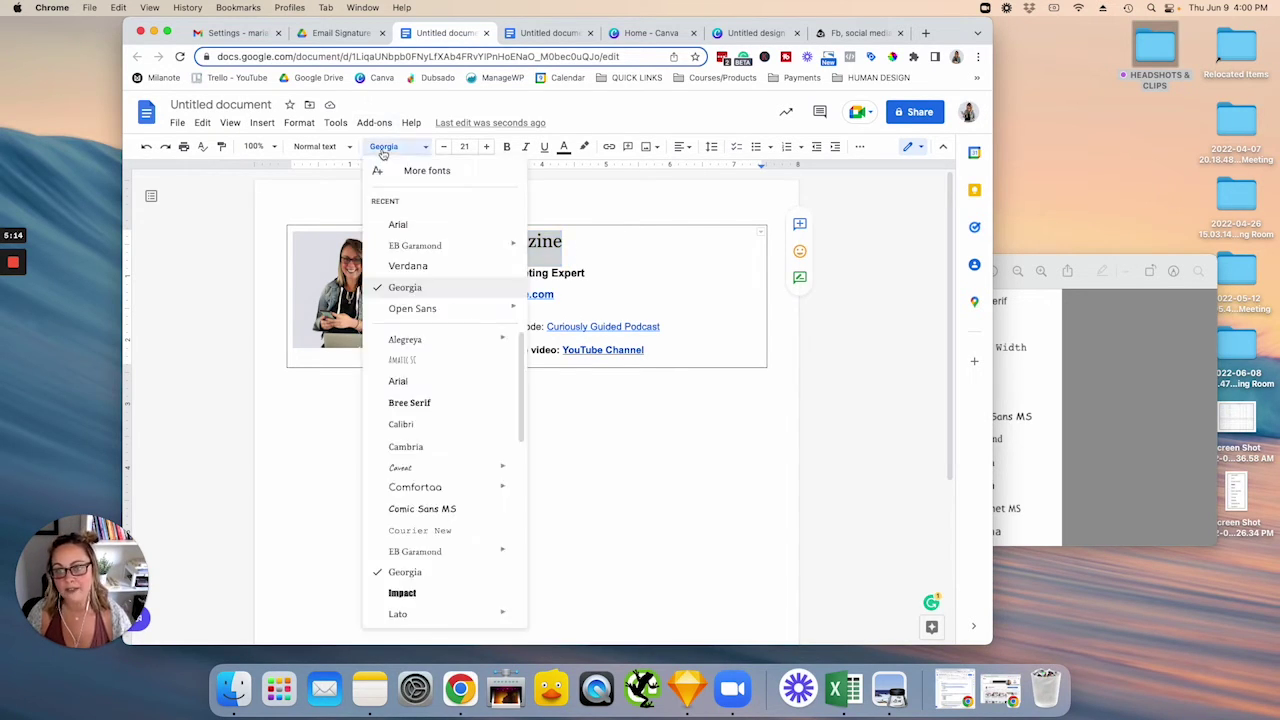
left_click(794, 454)
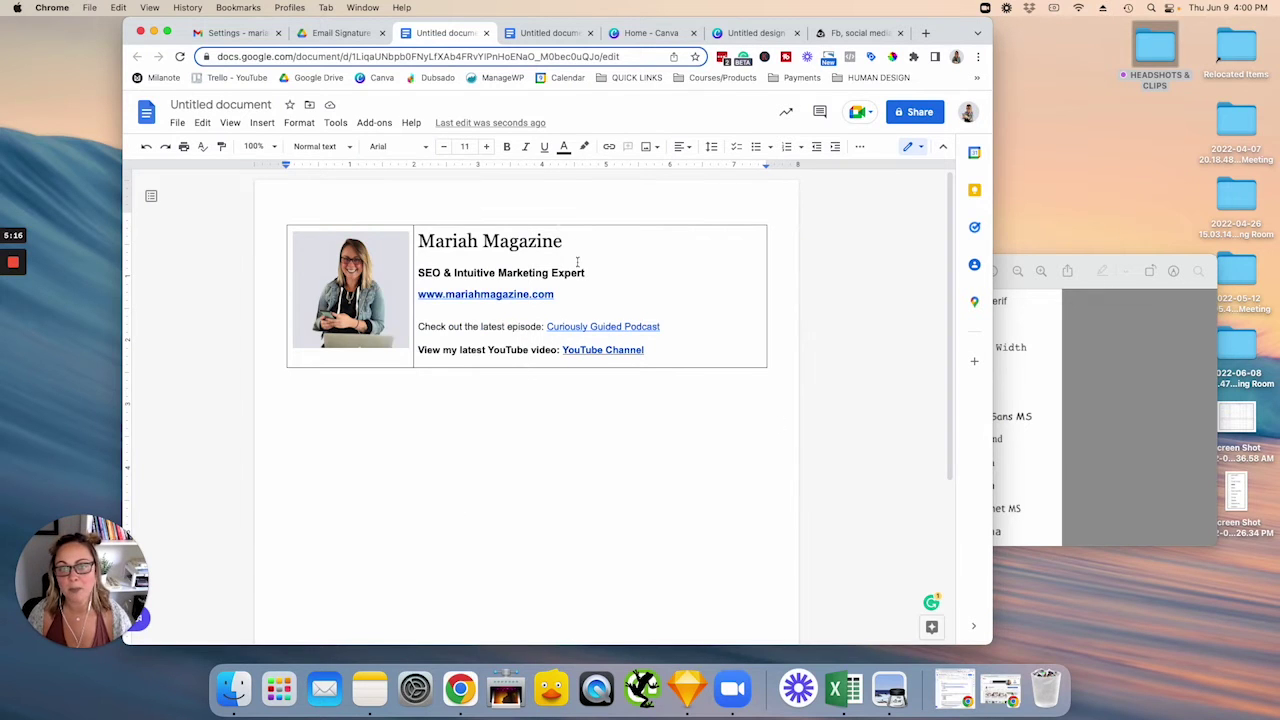
left_click(1064, 372)
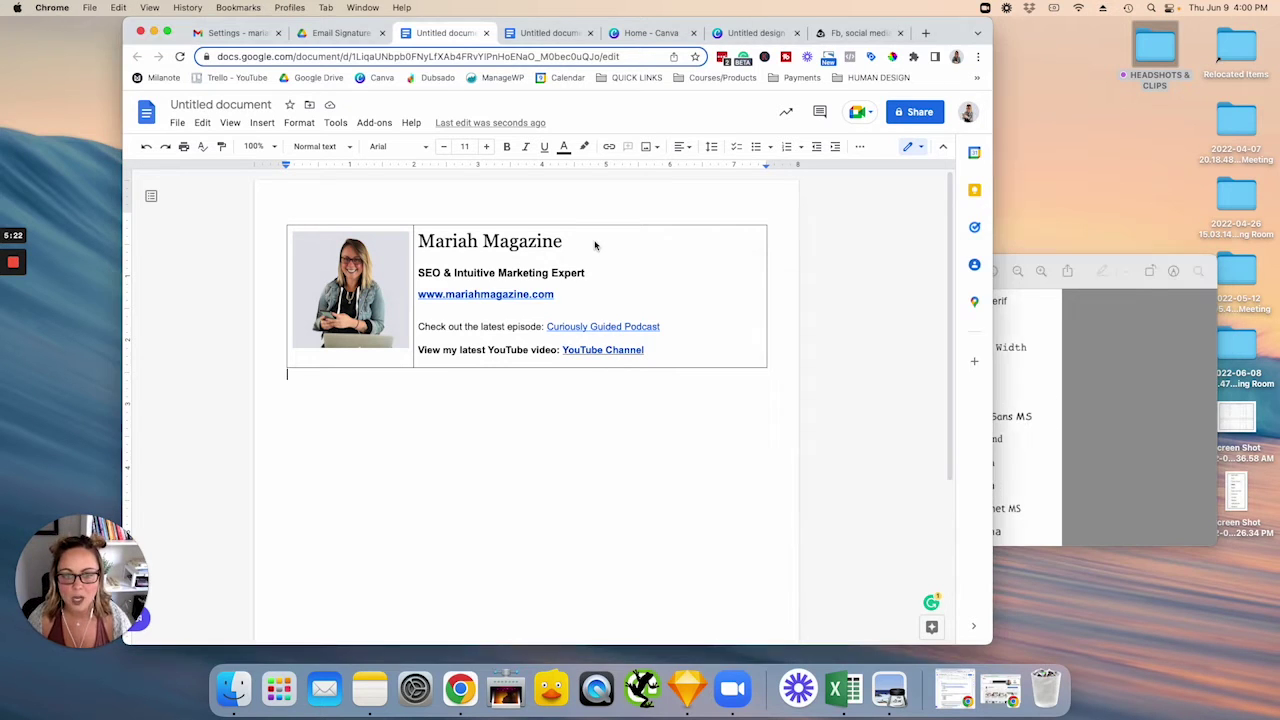
left_click(592, 277)
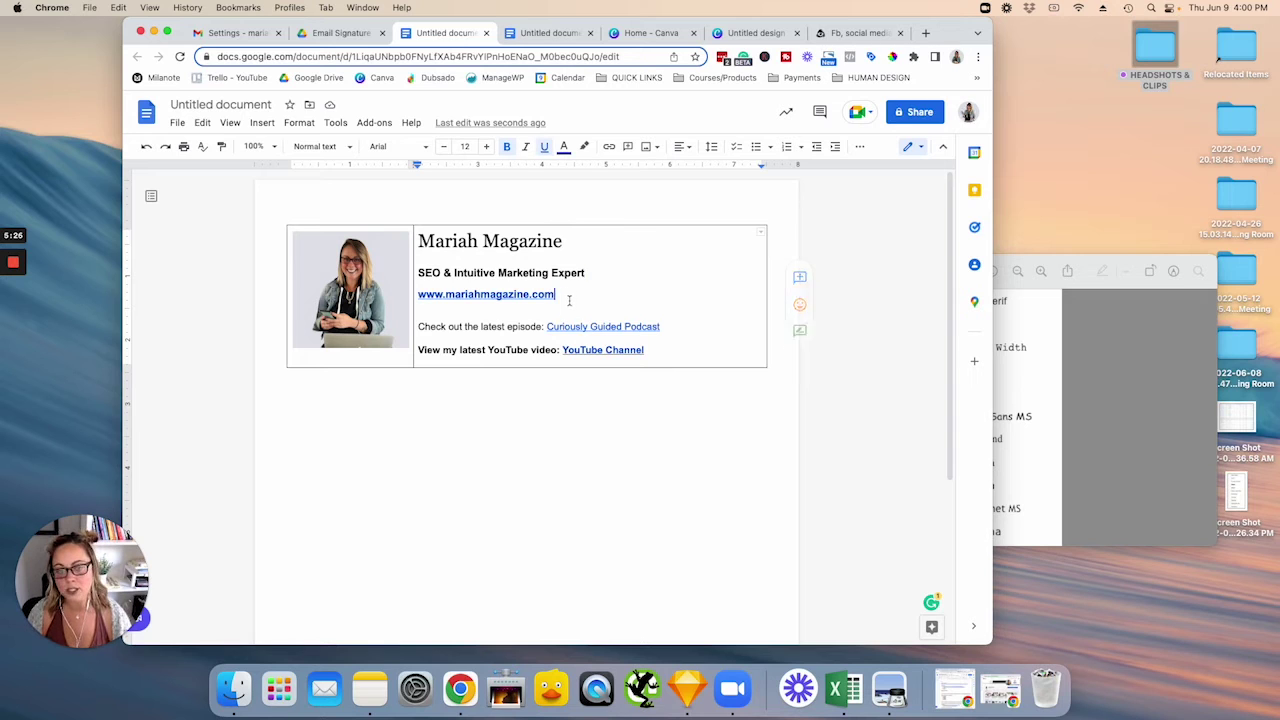
- Add an empty line below the YouTube Channel link in the signature cell
left_click_drag(573, 297, 418, 294)
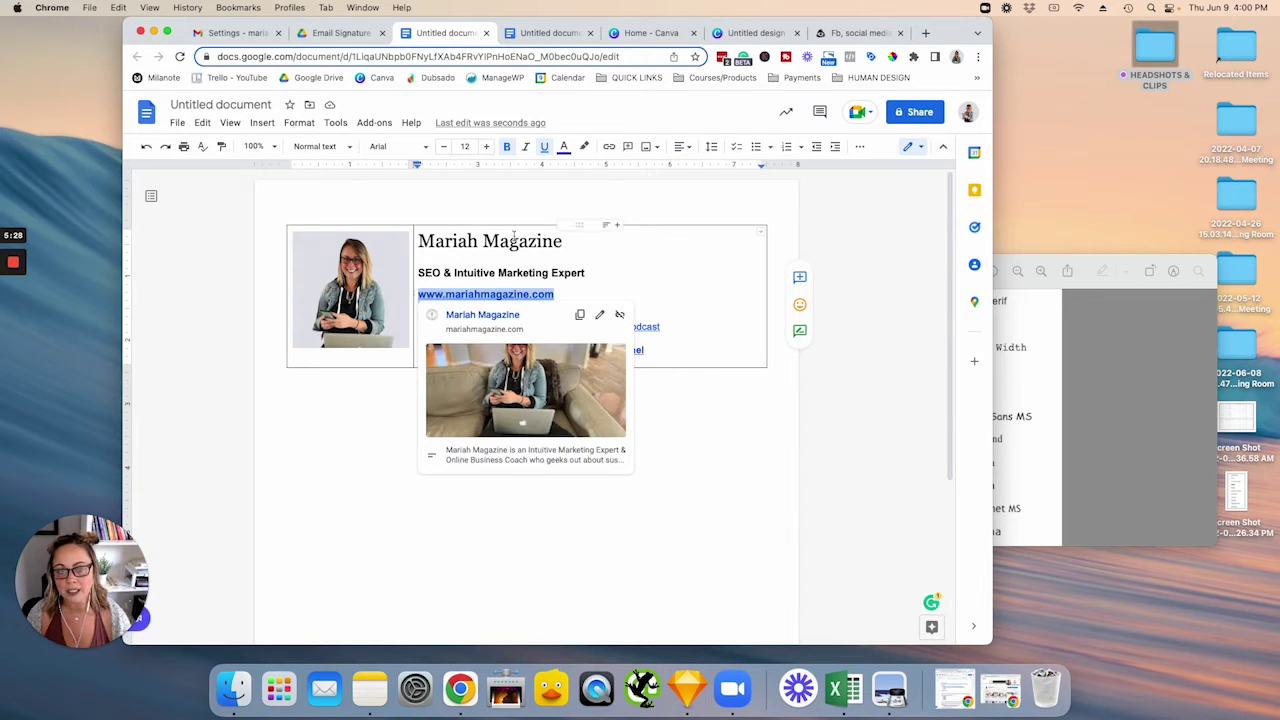
left_click(620, 262)
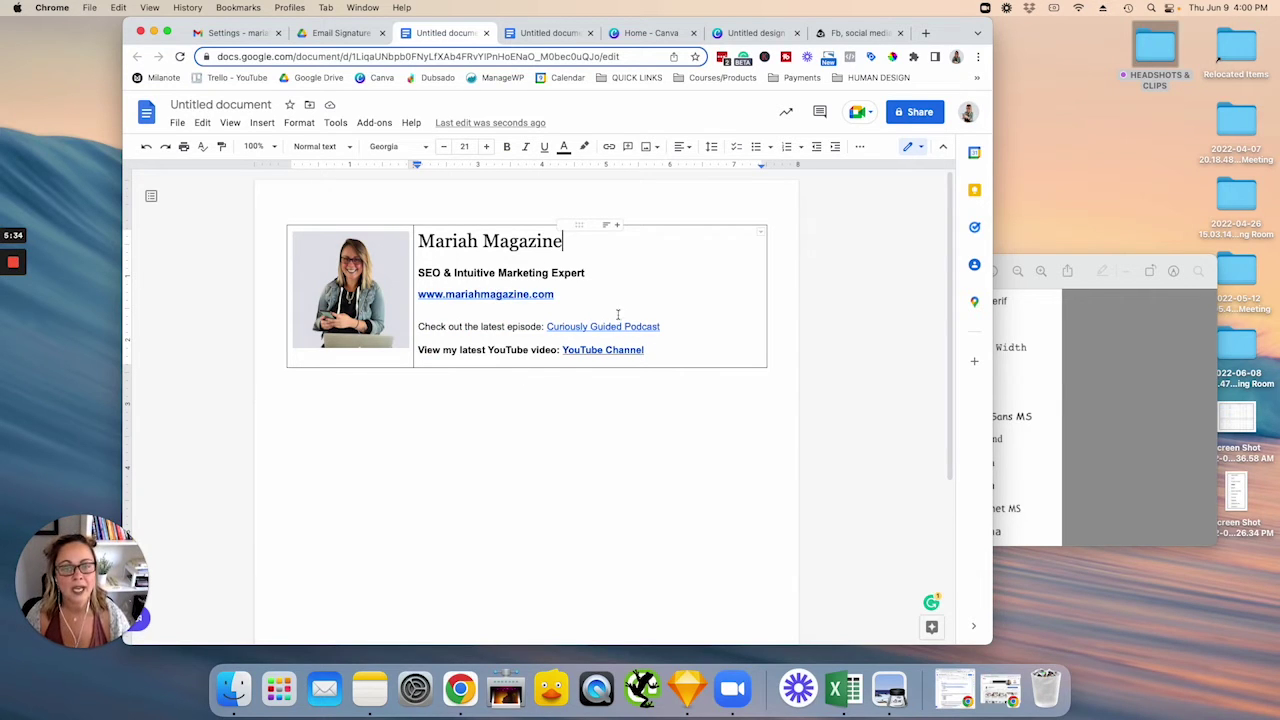
left_click(679, 350)
key("Return")
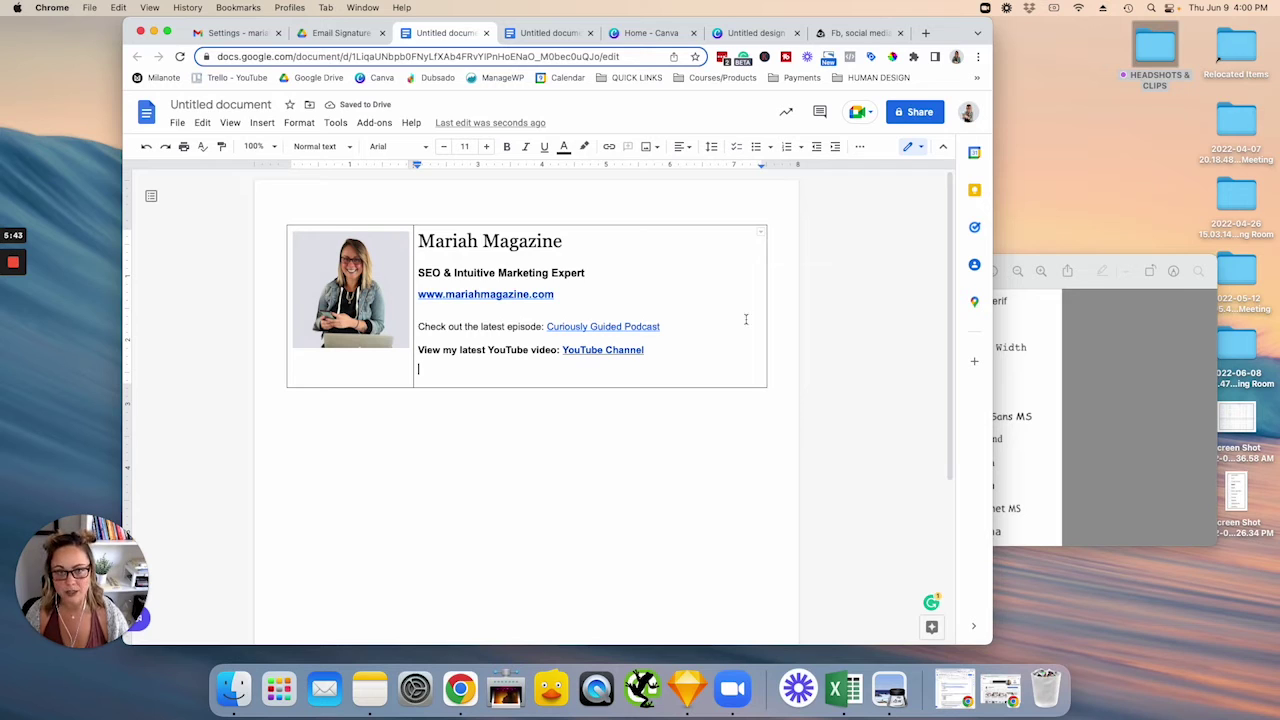
- Insert the Facebook and Instagram icons from the Drive Email Signature images onto the new line
left_click(424, 366)
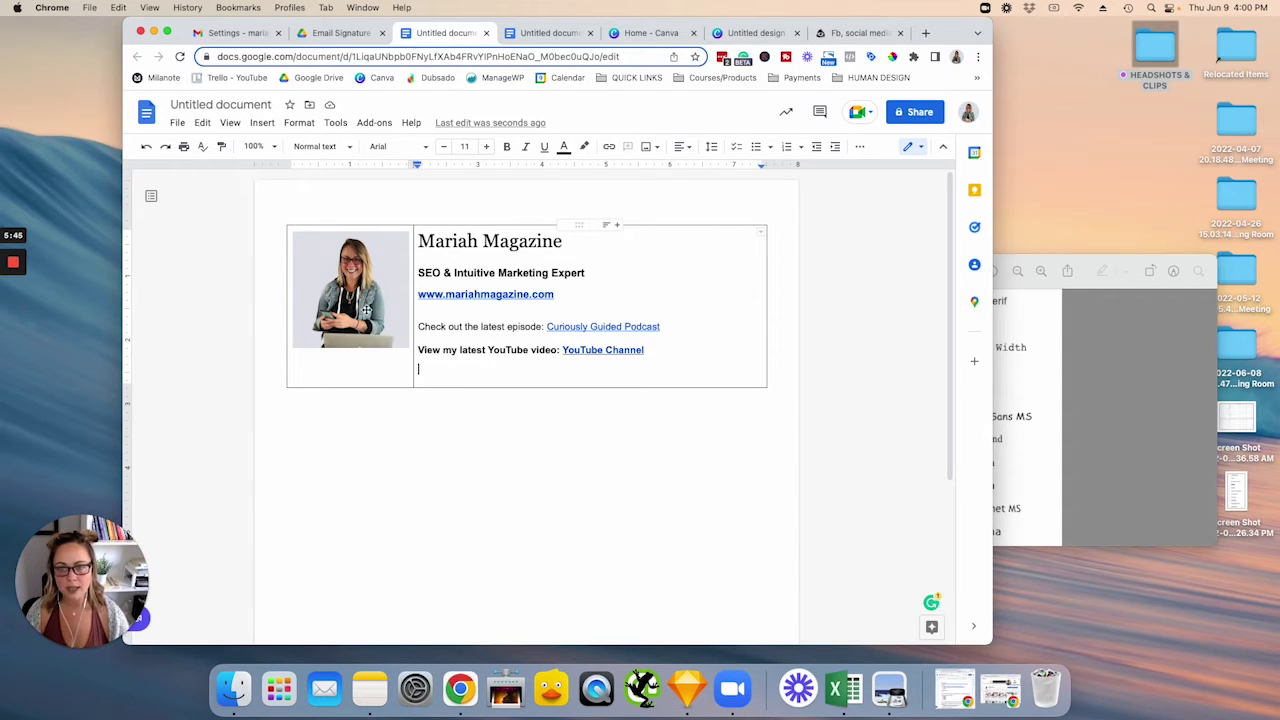
left_click(647, 146)
left_click(675, 225)
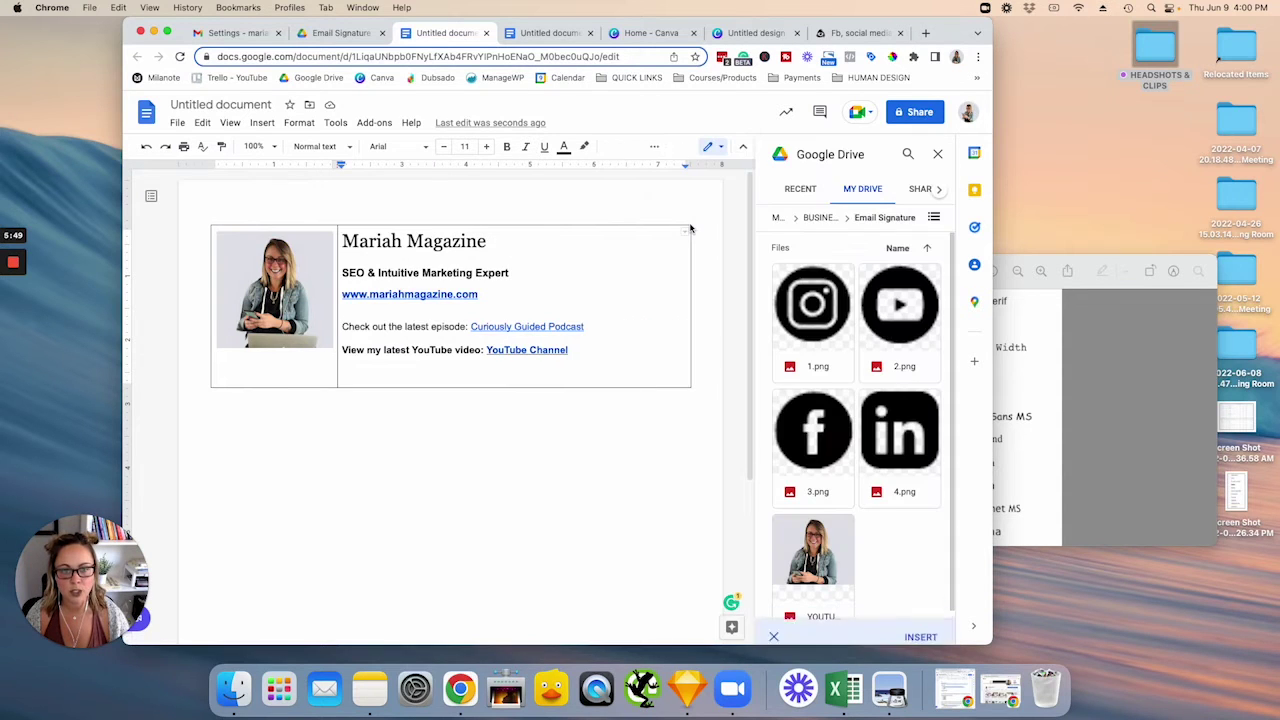
double_click(814, 436)
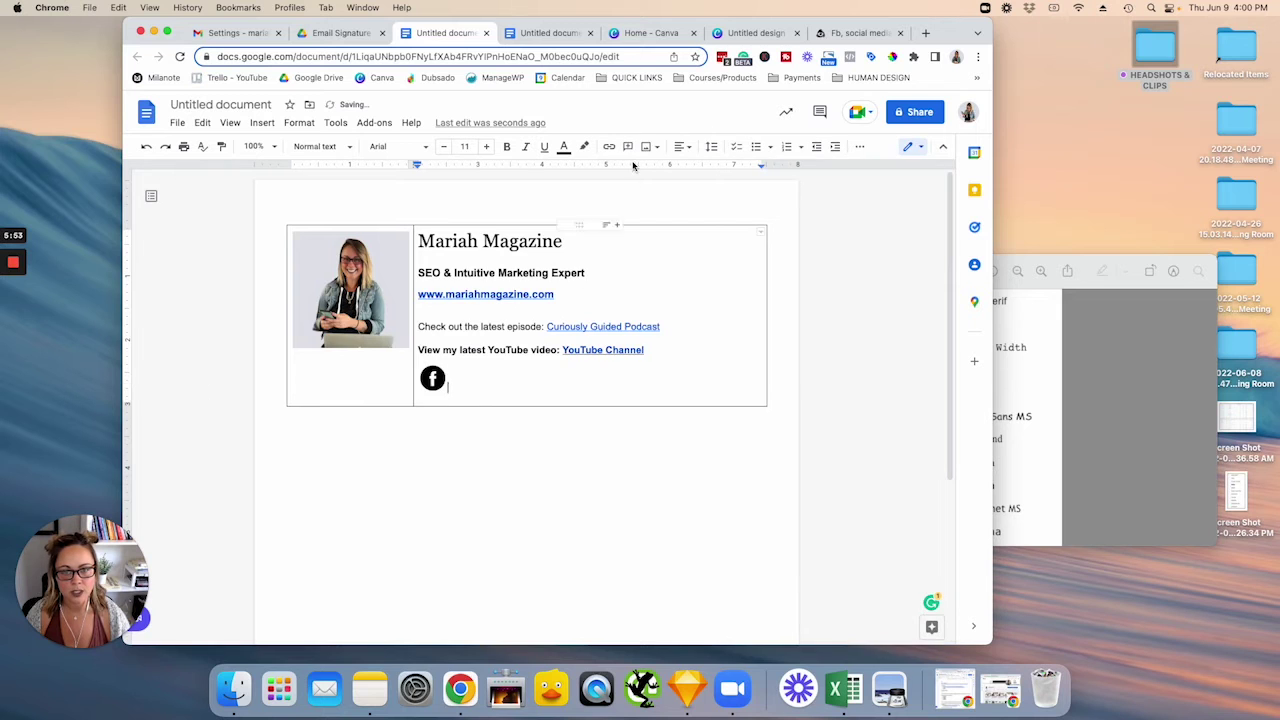
left_click(647, 146)
left_click(675, 225)
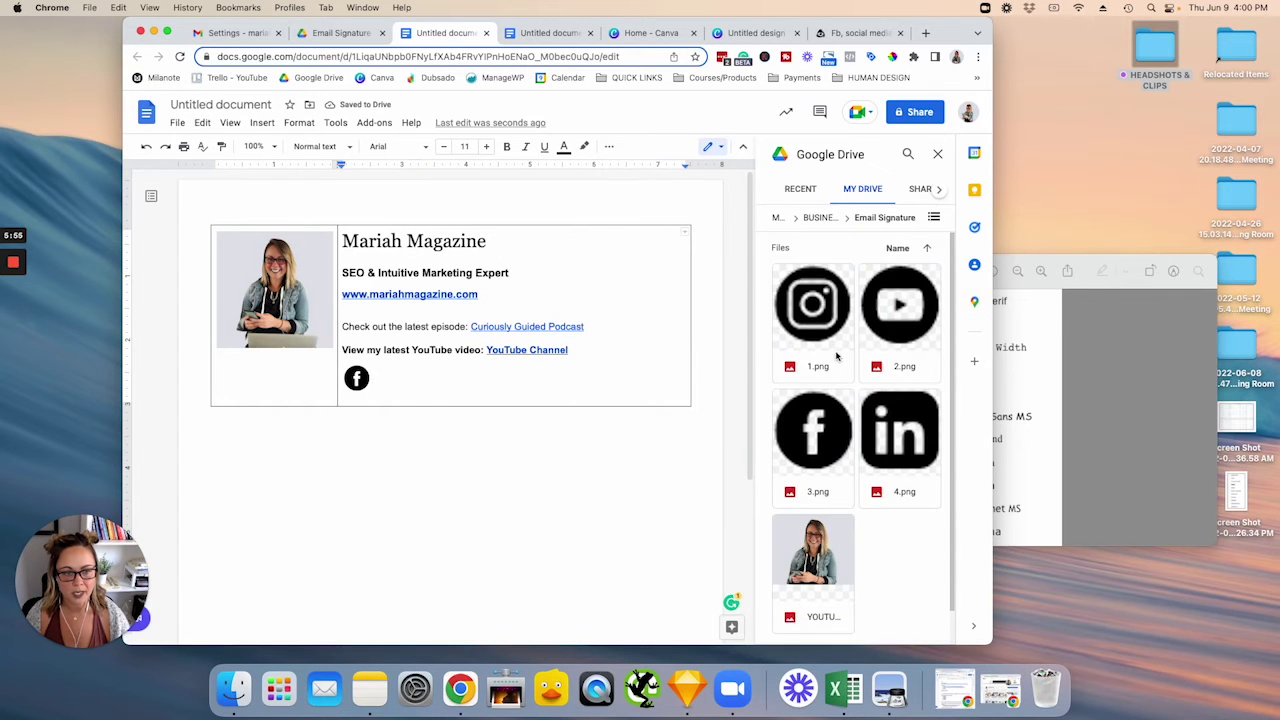
double_click(808, 300)
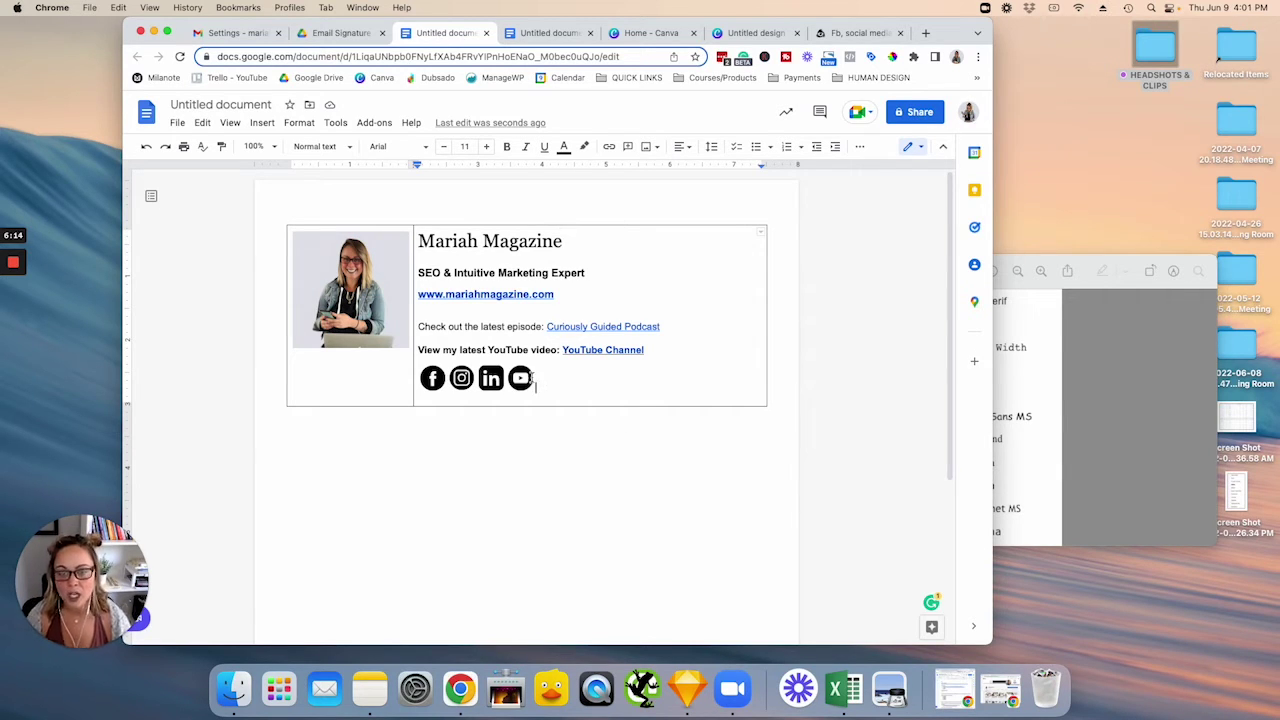
left_click(519, 378)
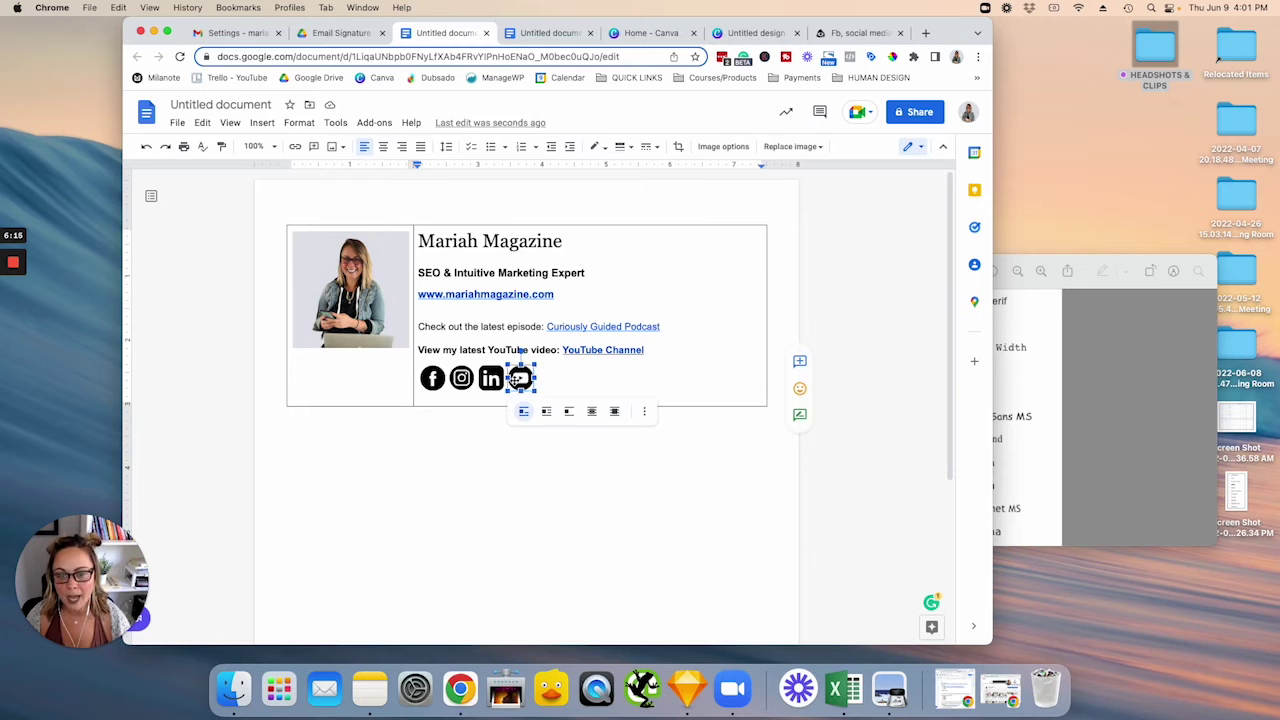
- Link the YouTube icon to youtube.com, then deselect the icon row
left_click(296, 150)
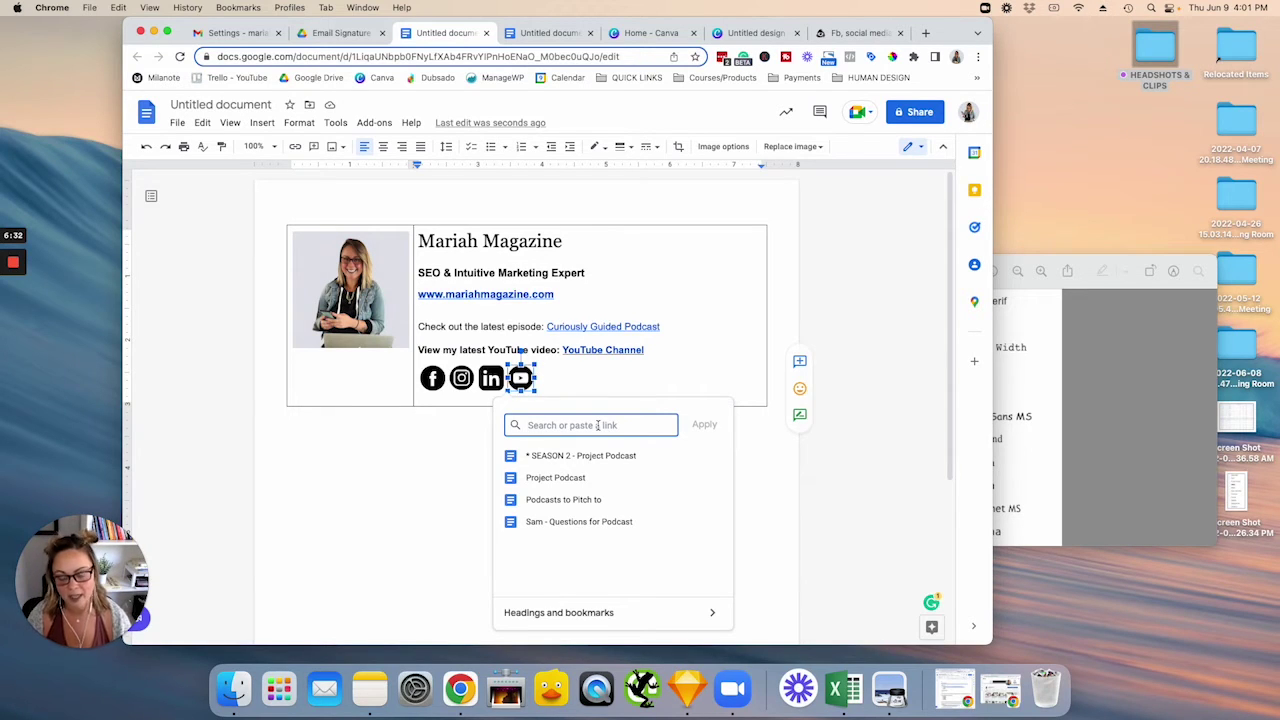
type("youtube.com")
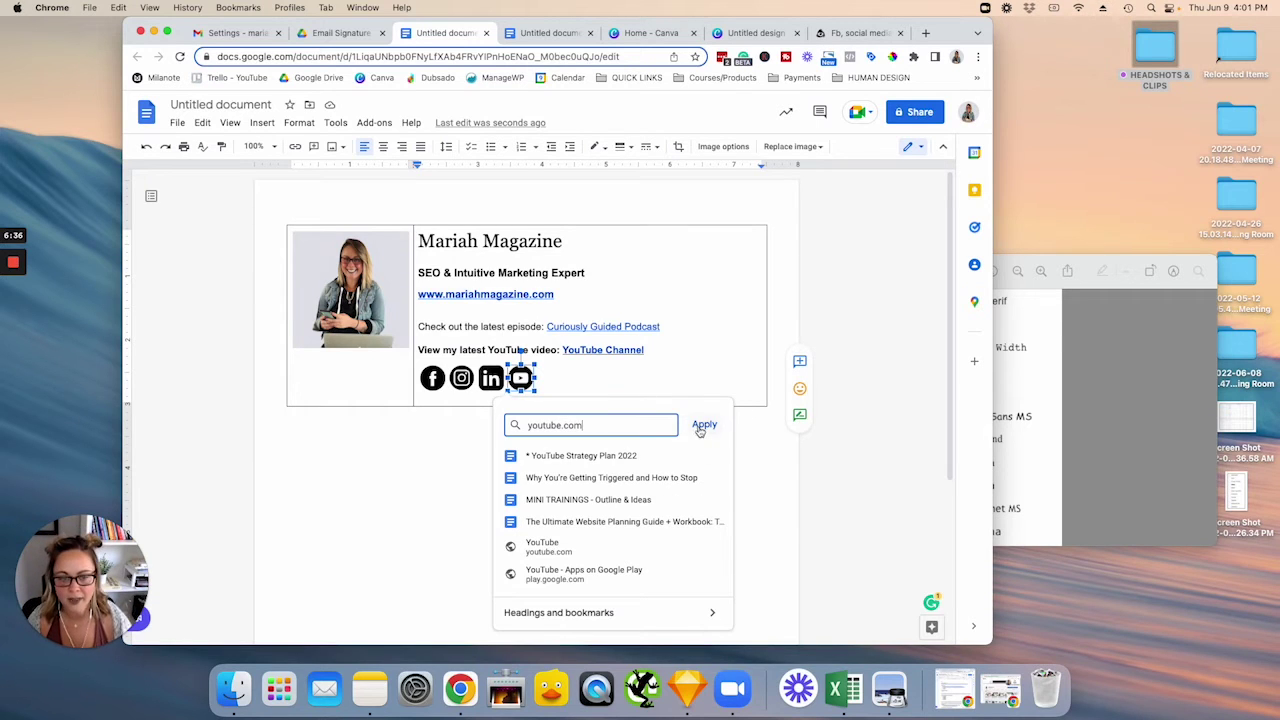
left_click(704, 424)
left_click(500, 379)
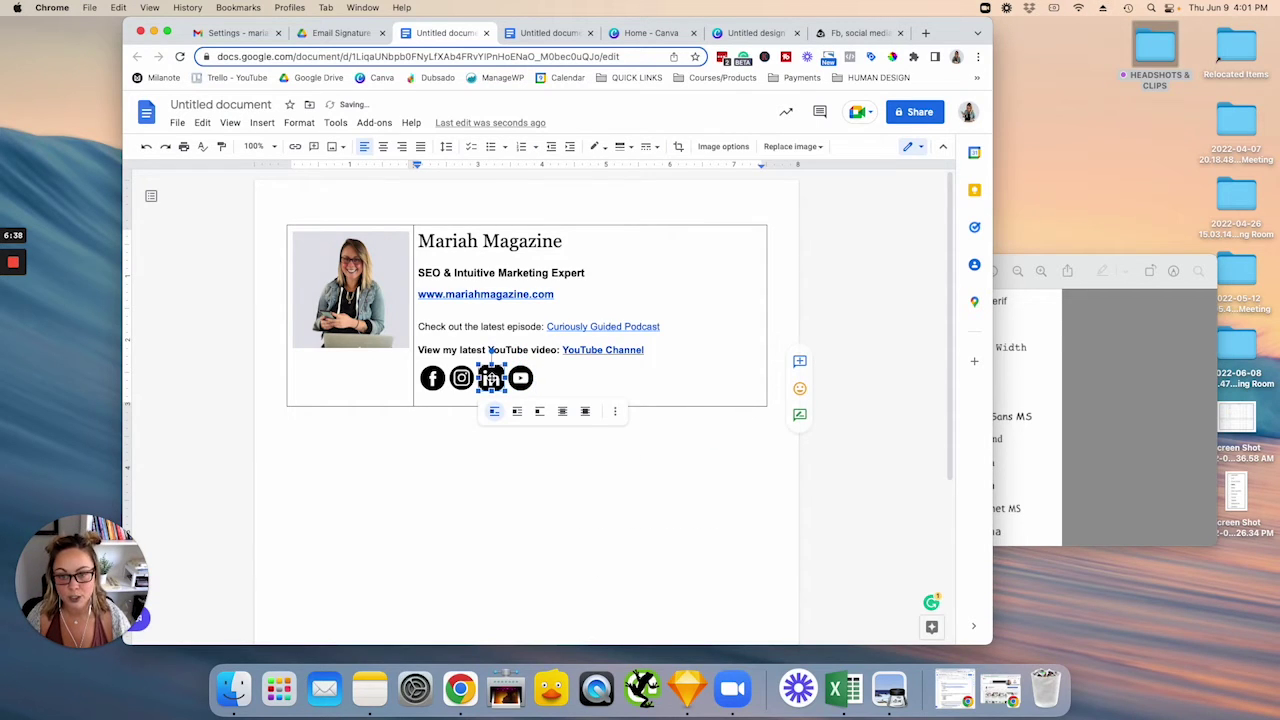
left_click(461, 378)
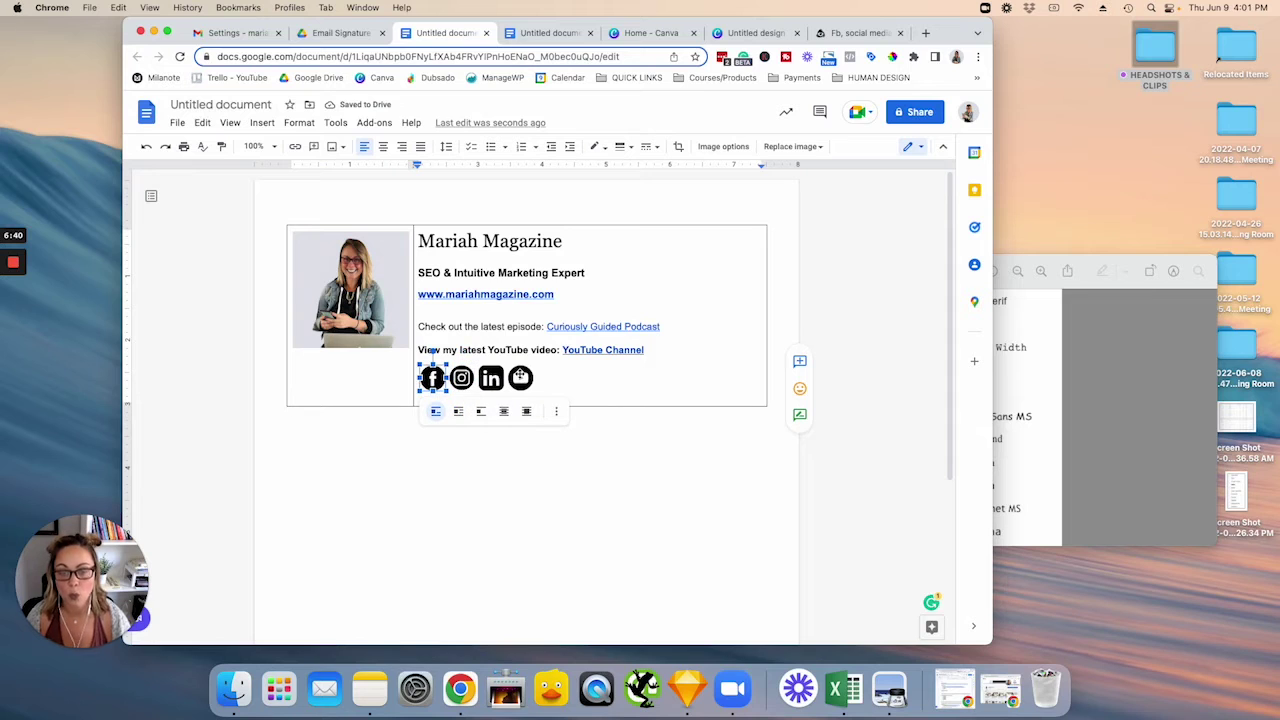
left_click(634, 441)
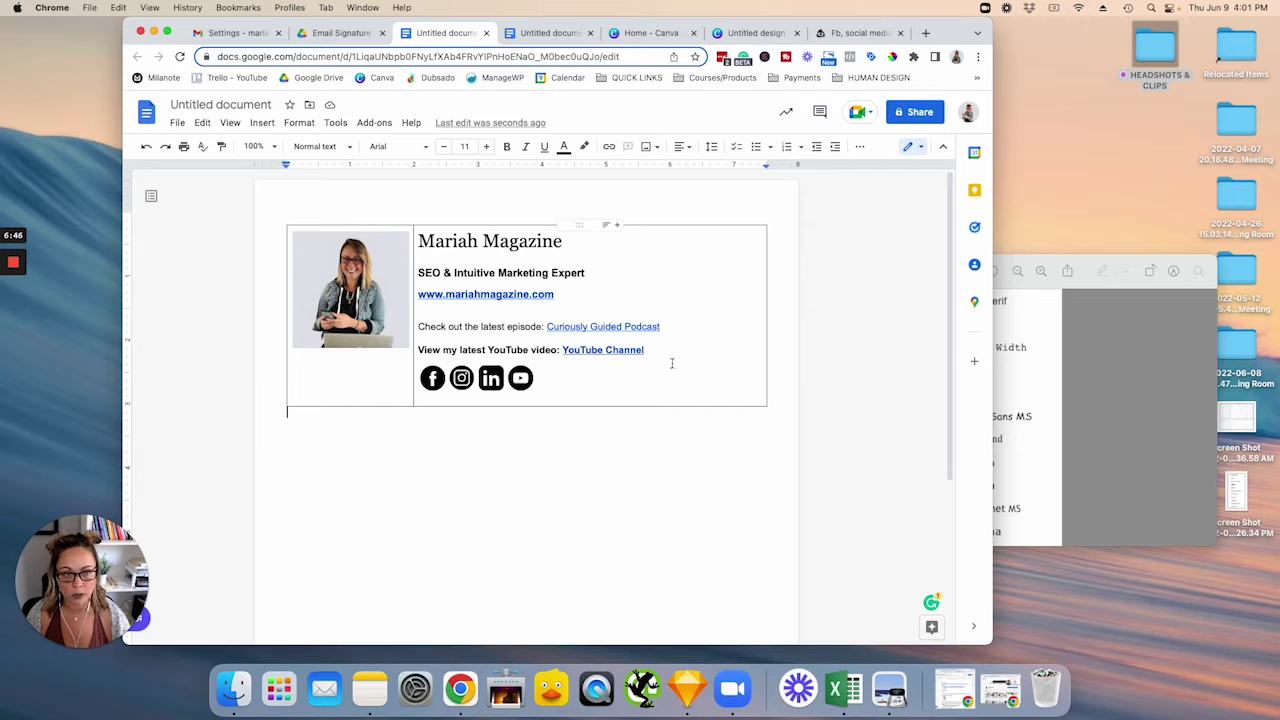
- Set the signature table's border width to 0pt so it is borderless
left_click_drag(284, 217, 565, 411)
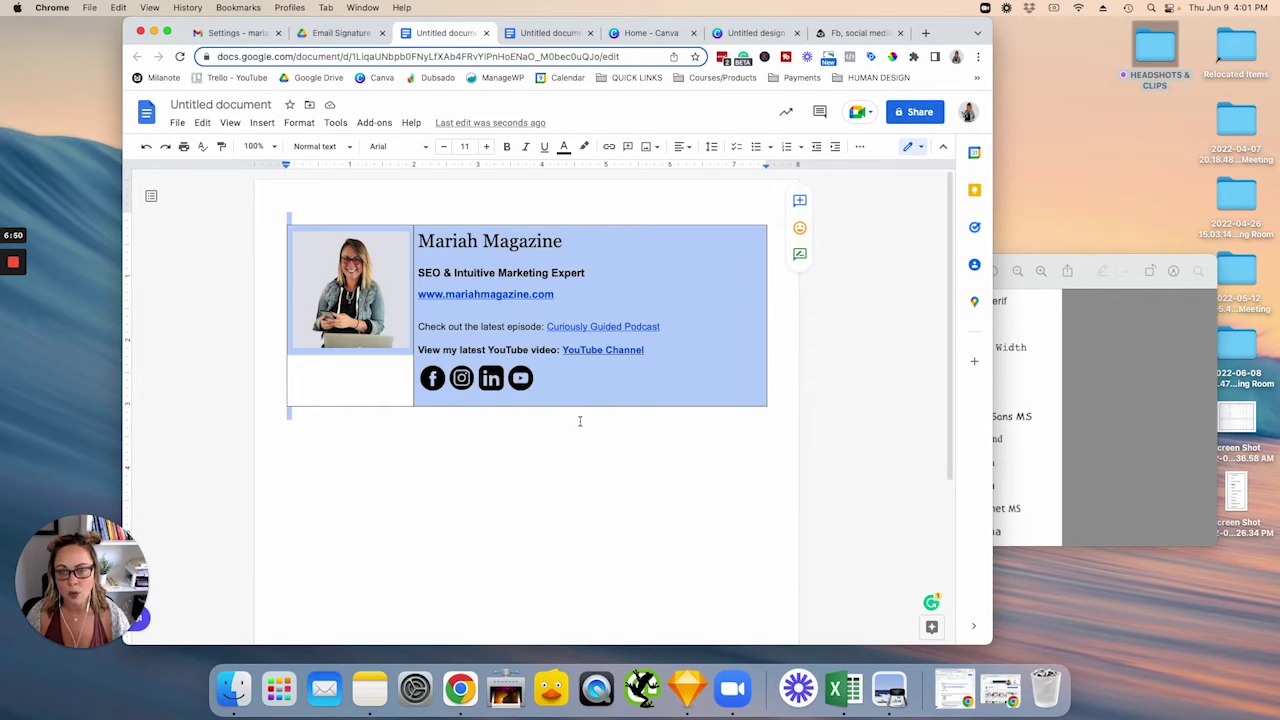
left_click(862, 150)
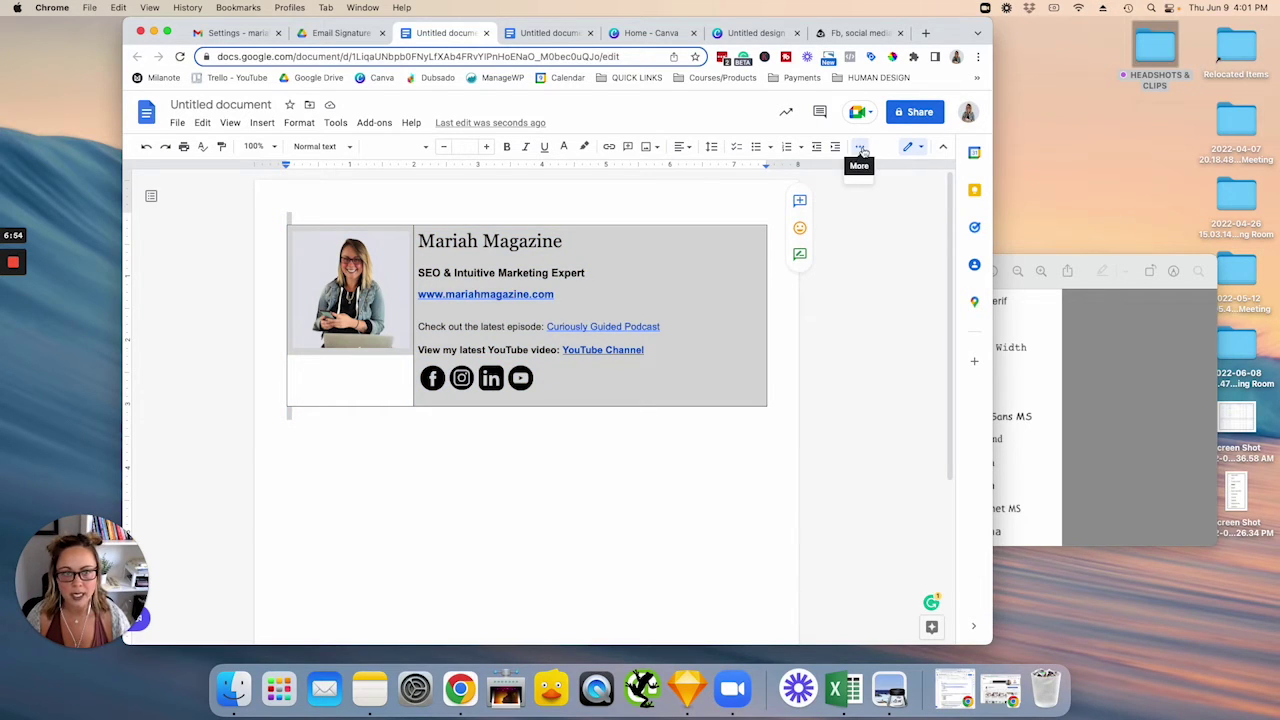
left_click(688, 227)
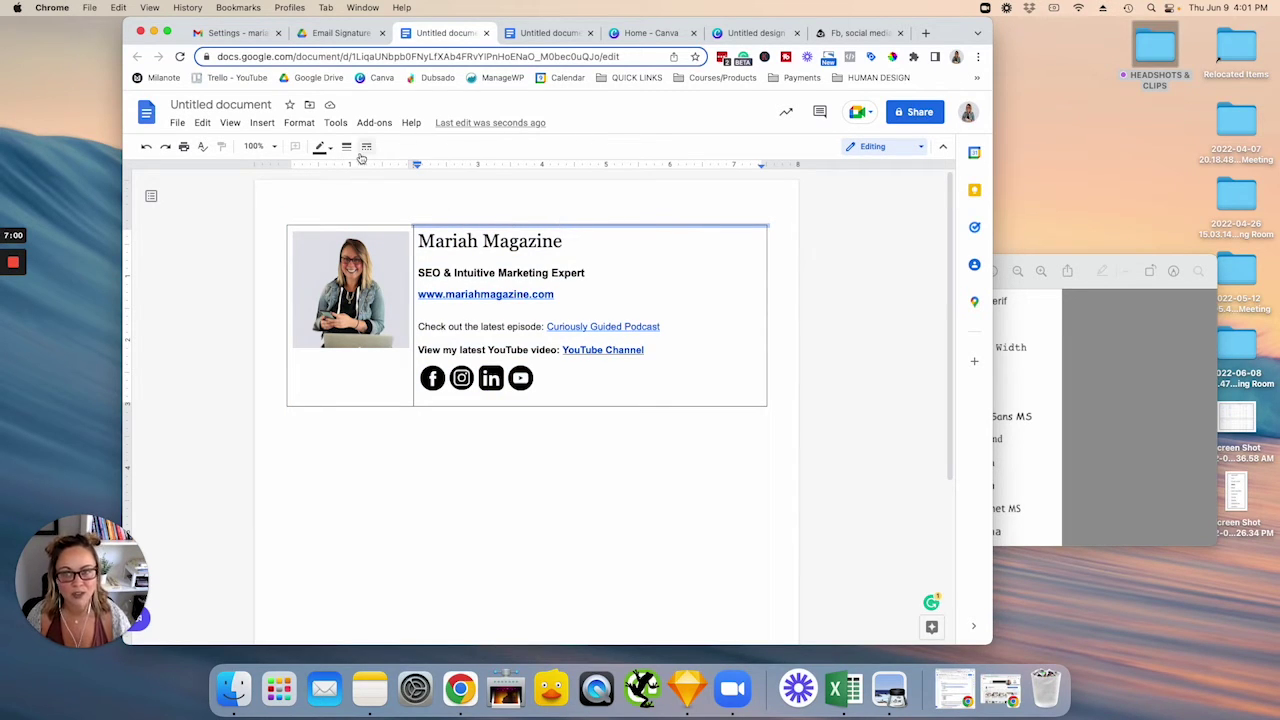
left_click(346, 146)
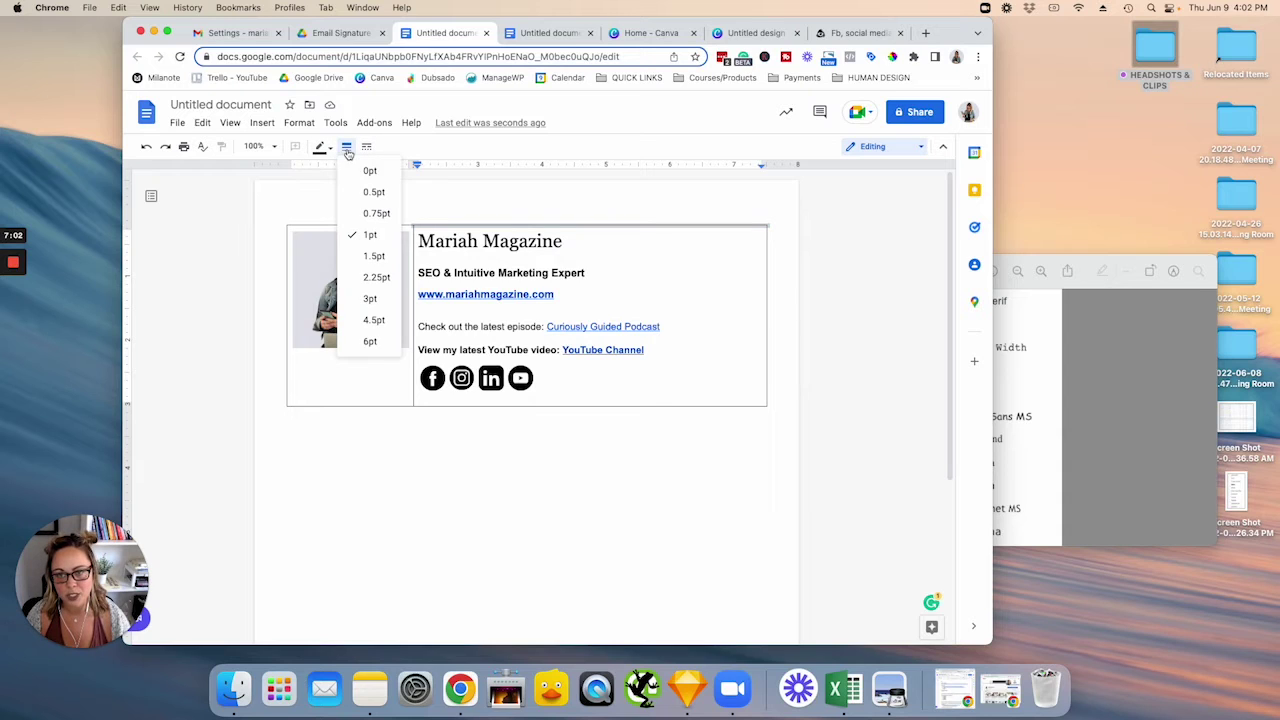
left_click(368, 172)
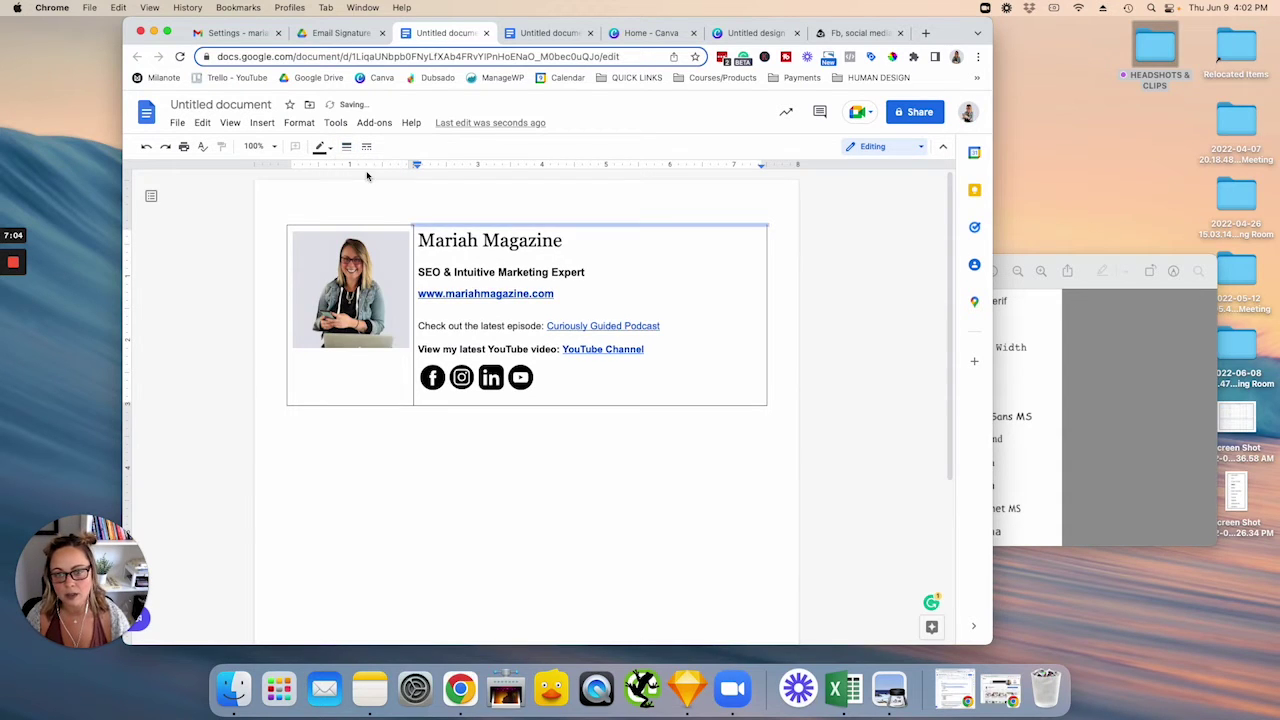
key("super+a")
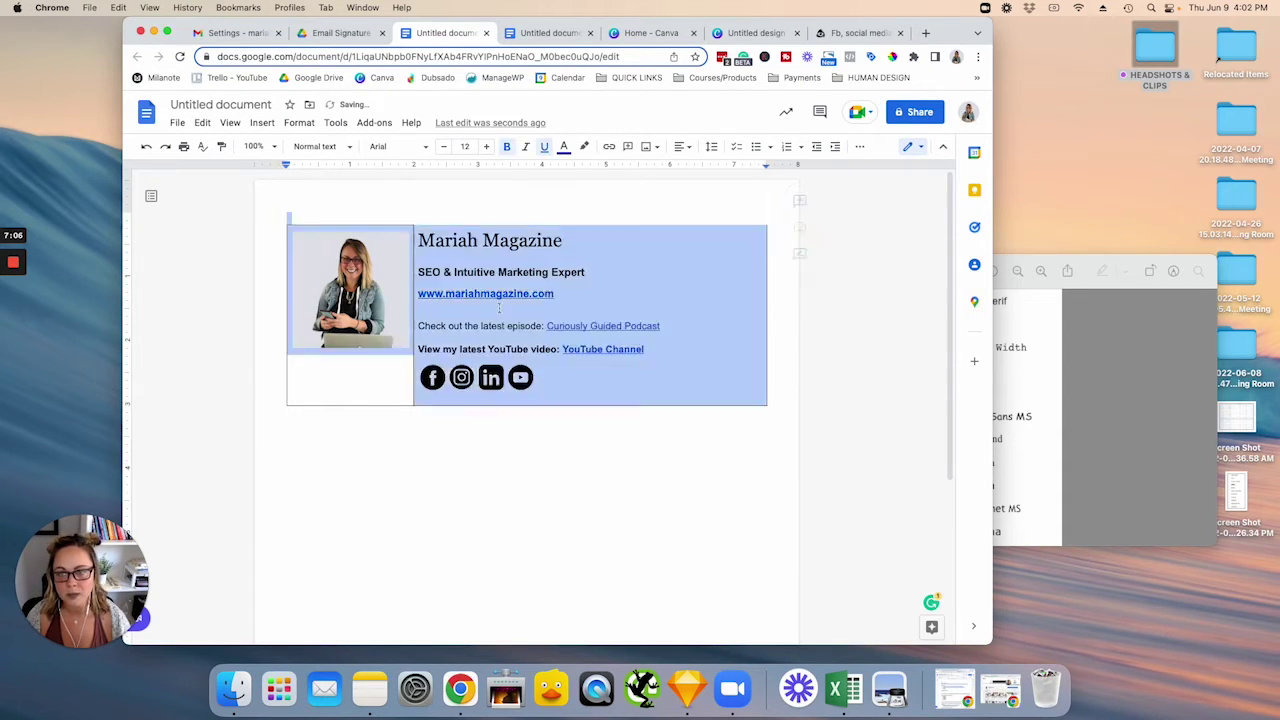
left_click(859, 147)
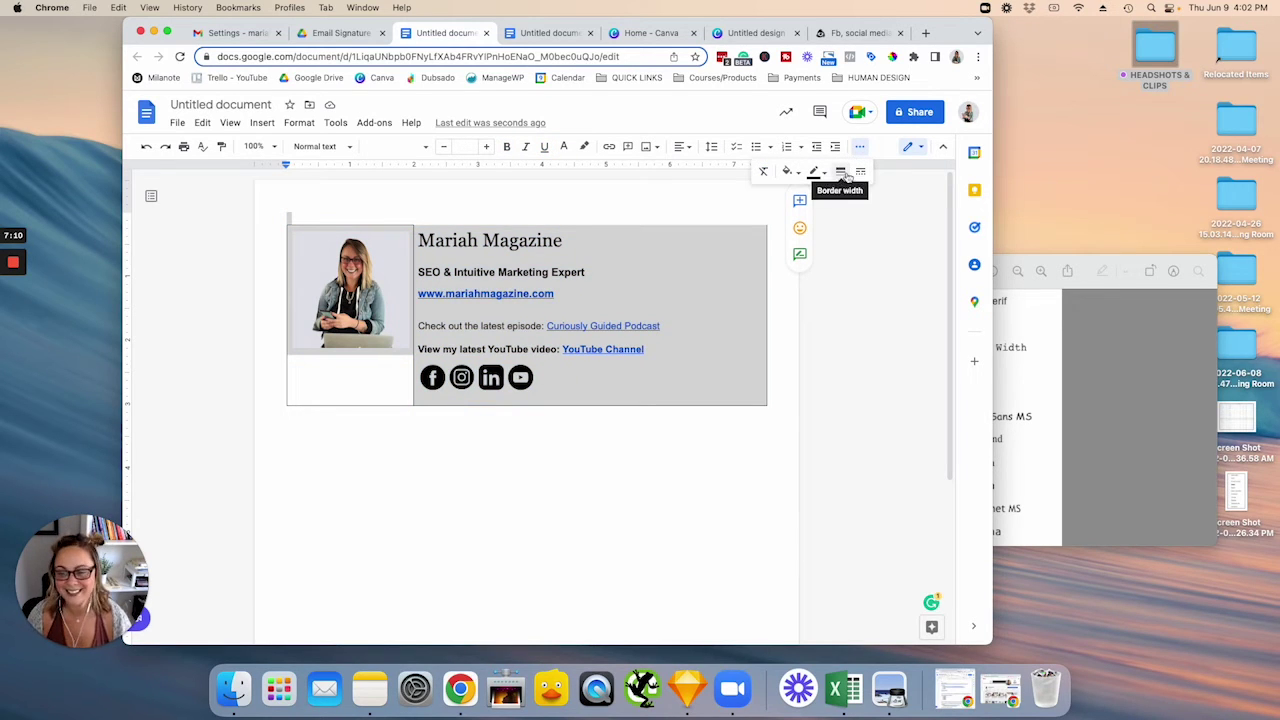
left_click(841, 173)
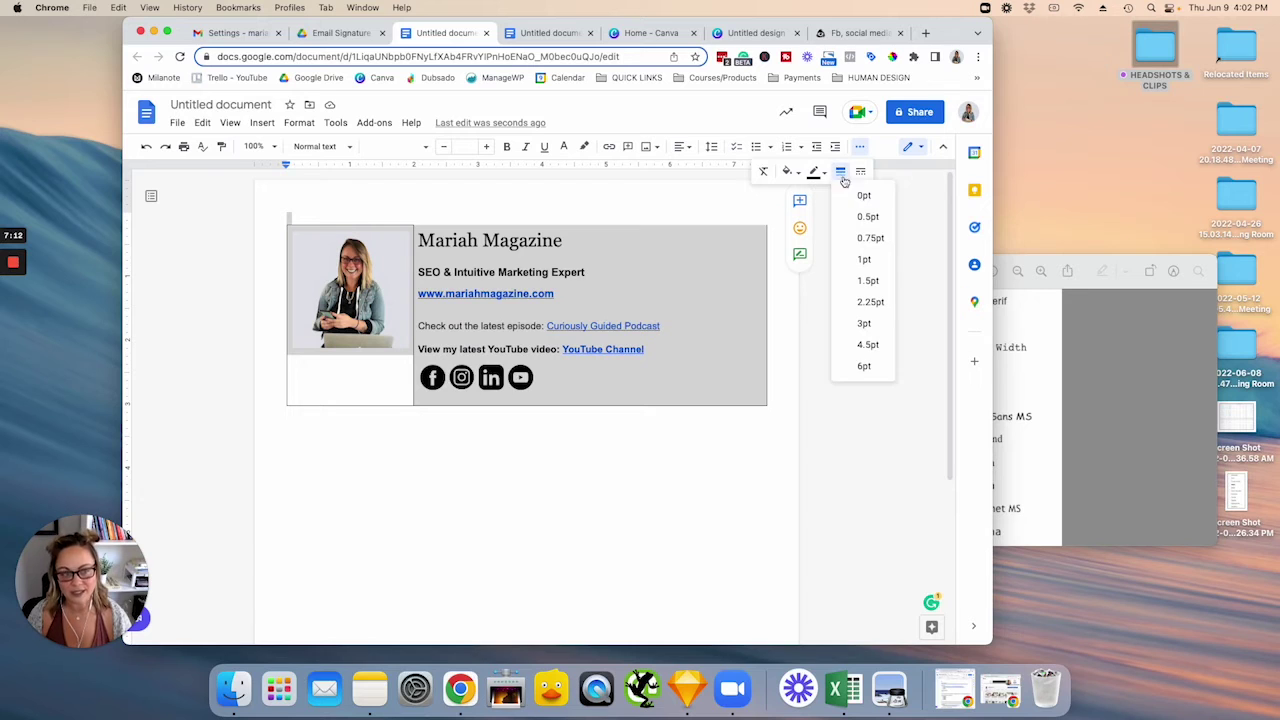
left_click(865, 196)
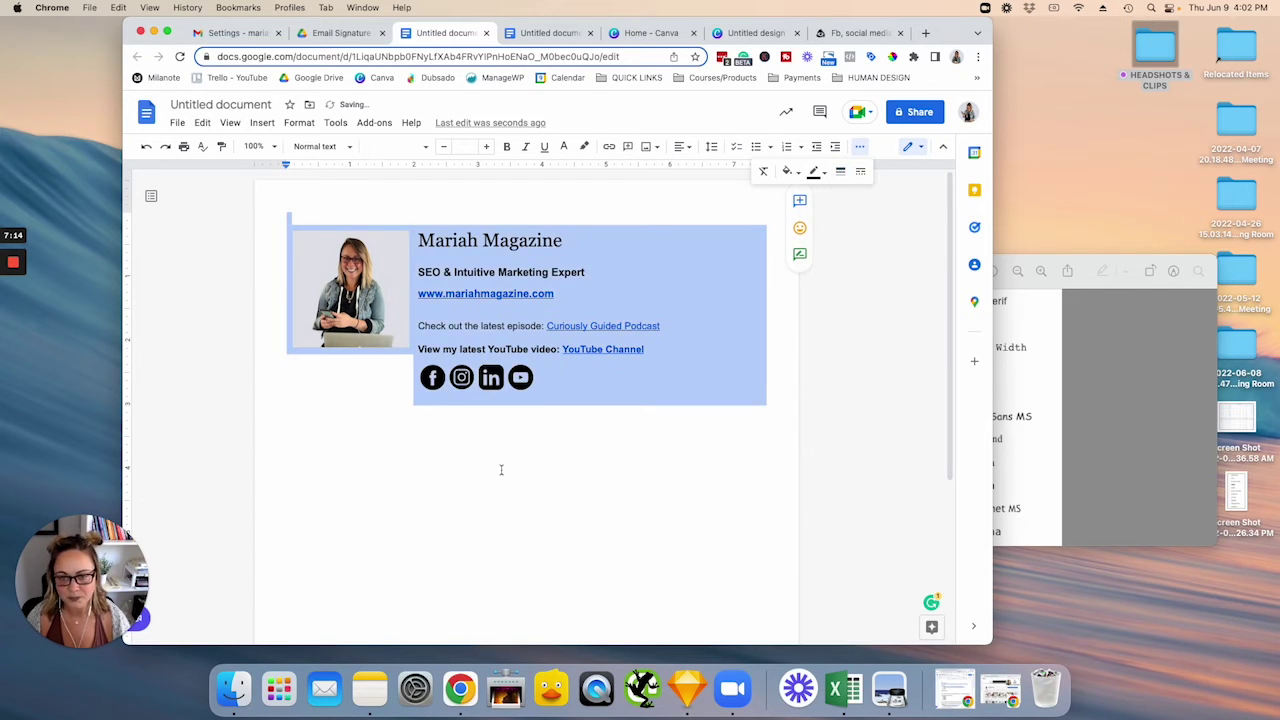
left_click(606, 410)
- Select both signature cells and copy them with Cmd+C
left_click(628, 396)
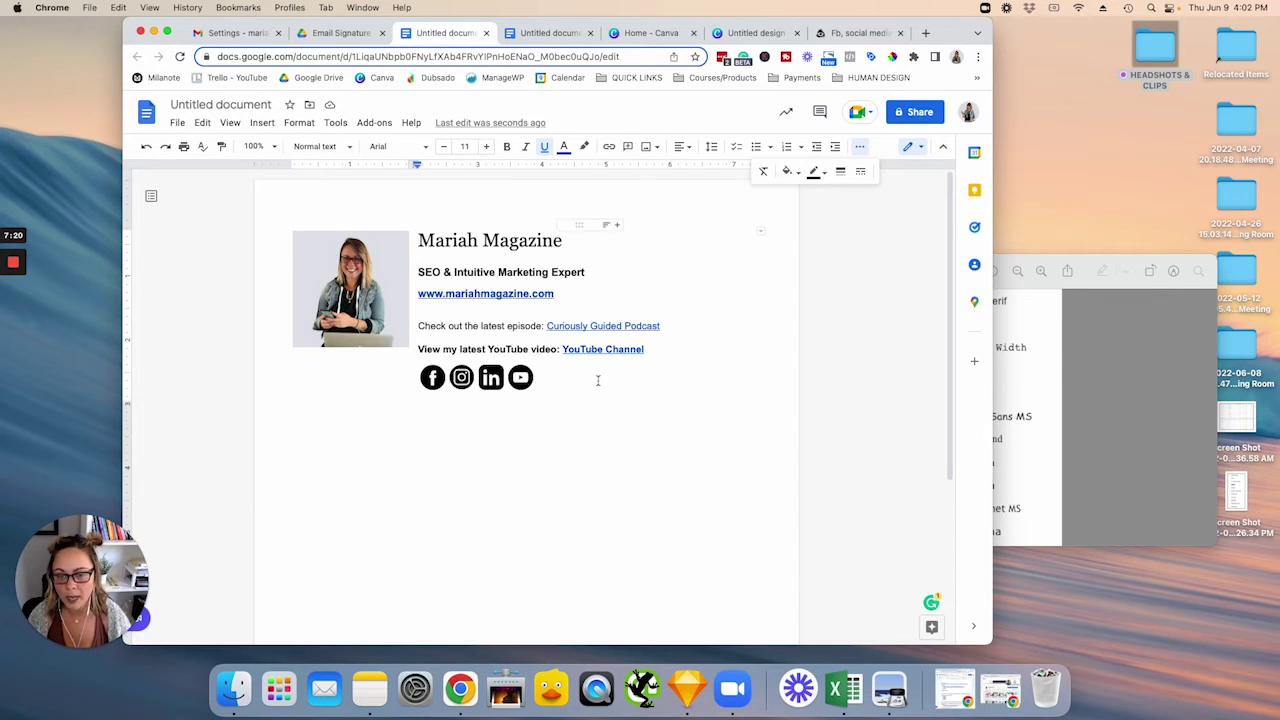
left_click_drag(598, 378, 286, 280)
key("super+c")
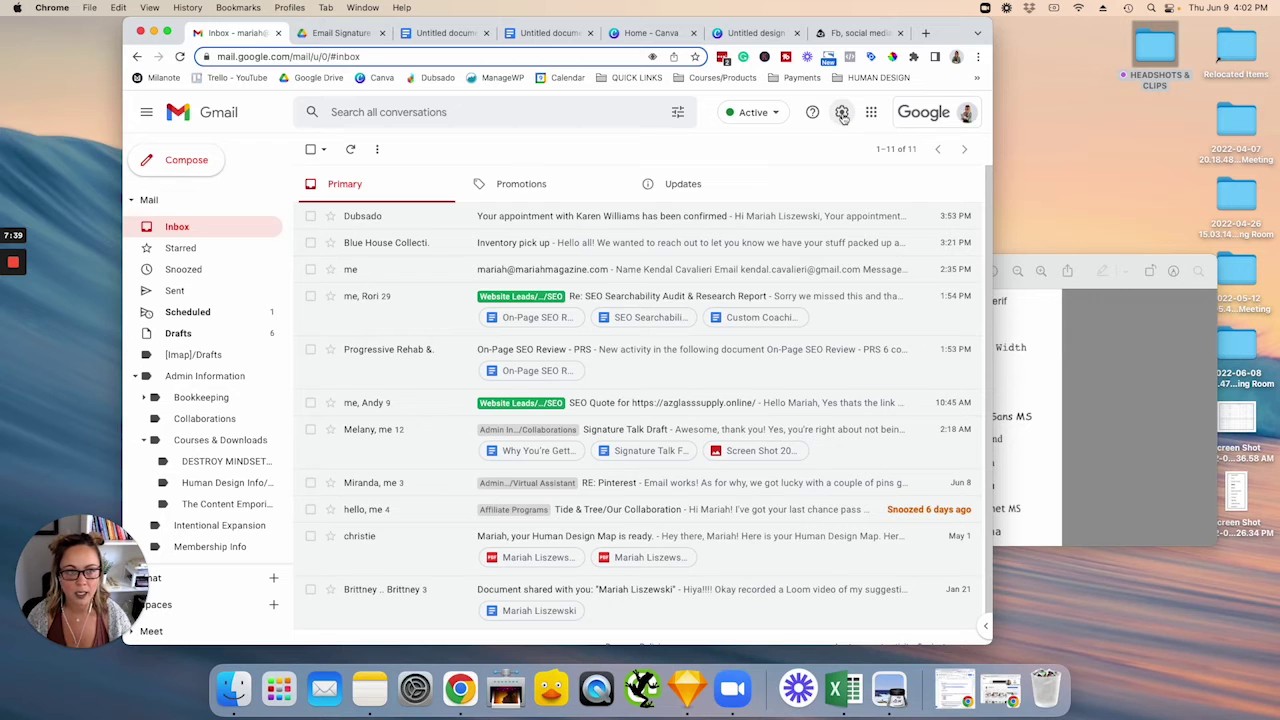
- In Gmail's full settings, create a new signature named 'testing'
left_click(842, 113)
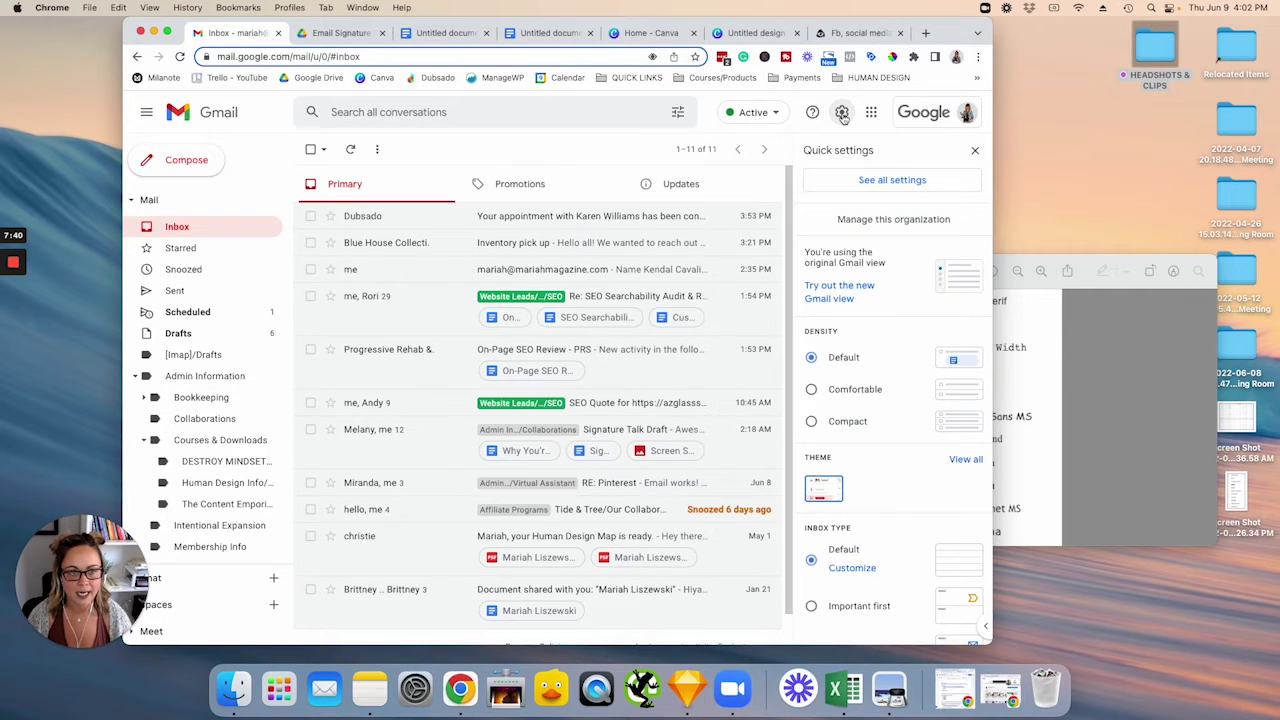
left_click(886, 181)
scroll(820, 330, "down", 4)
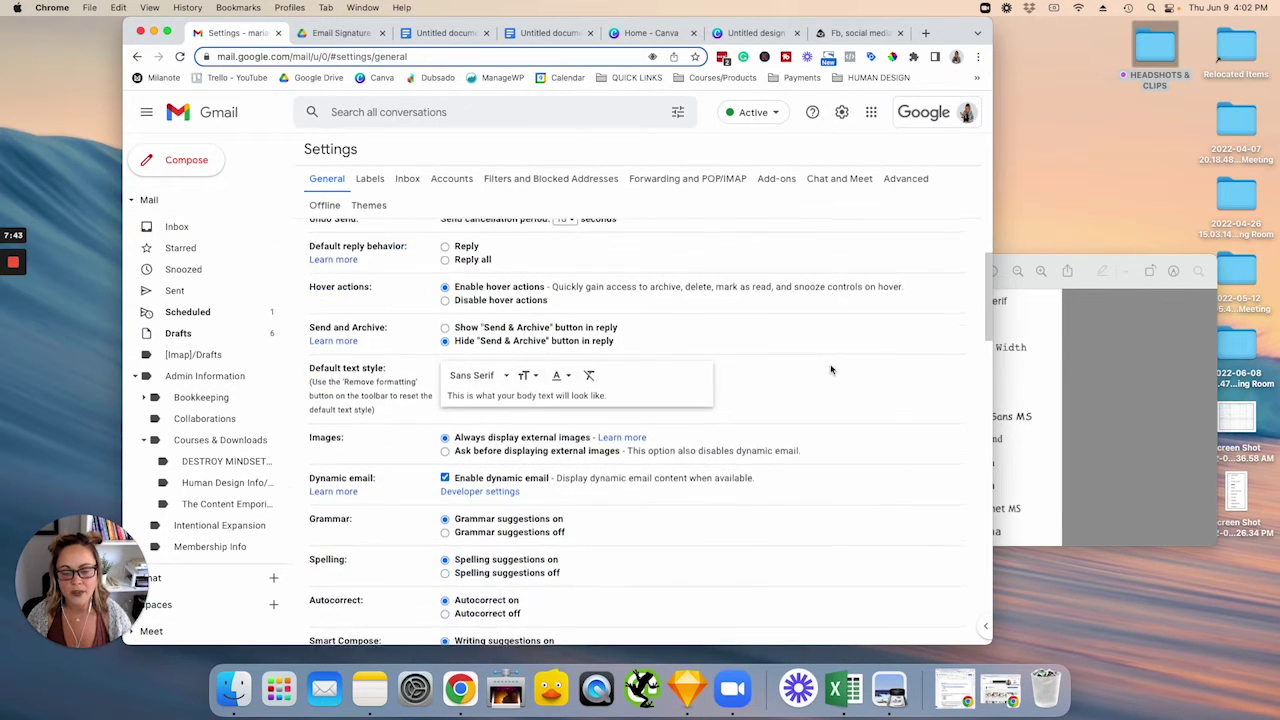
scroll(830, 370, "down", 15)
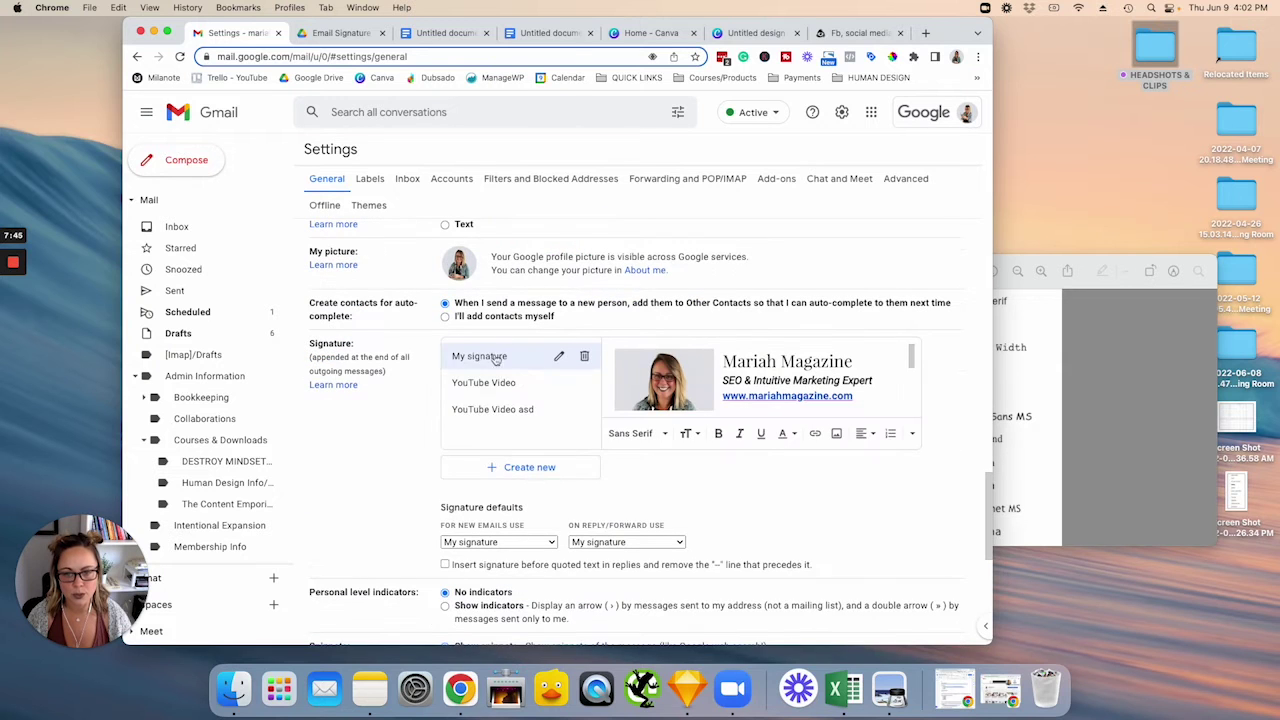
left_click(529, 467)
type("testing")
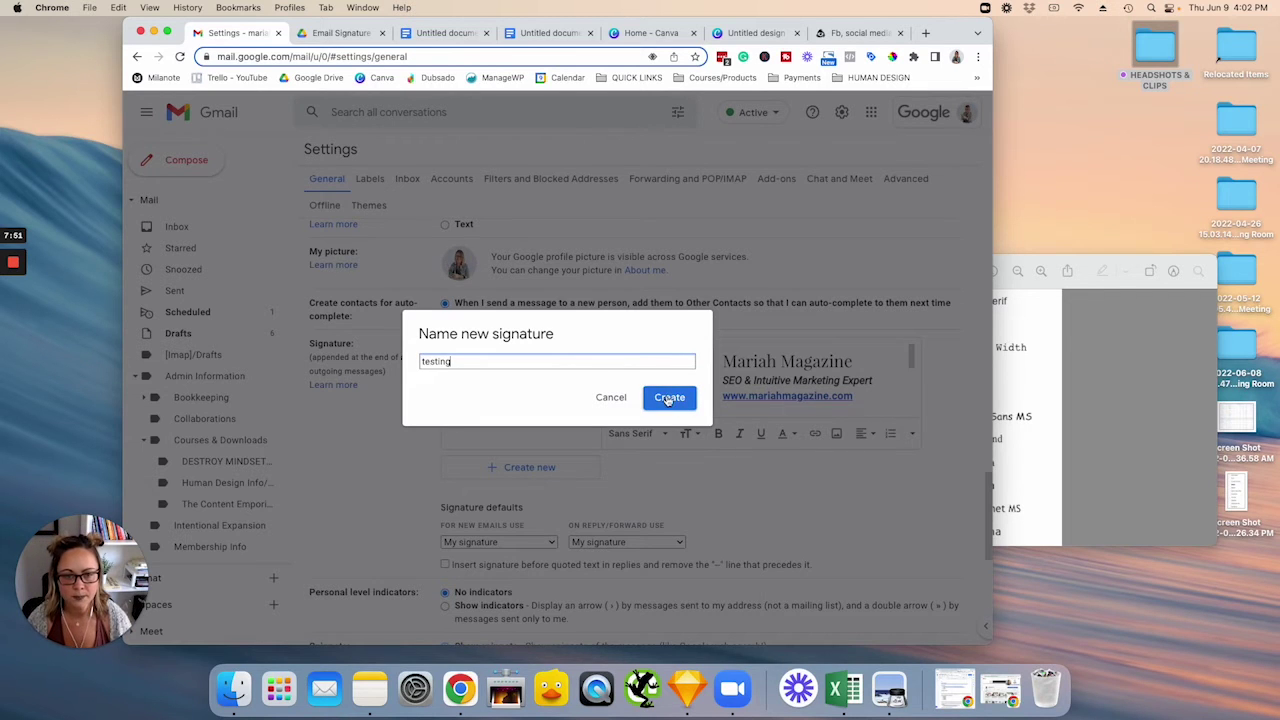
left_click(667, 397)
left_click(659, 365)
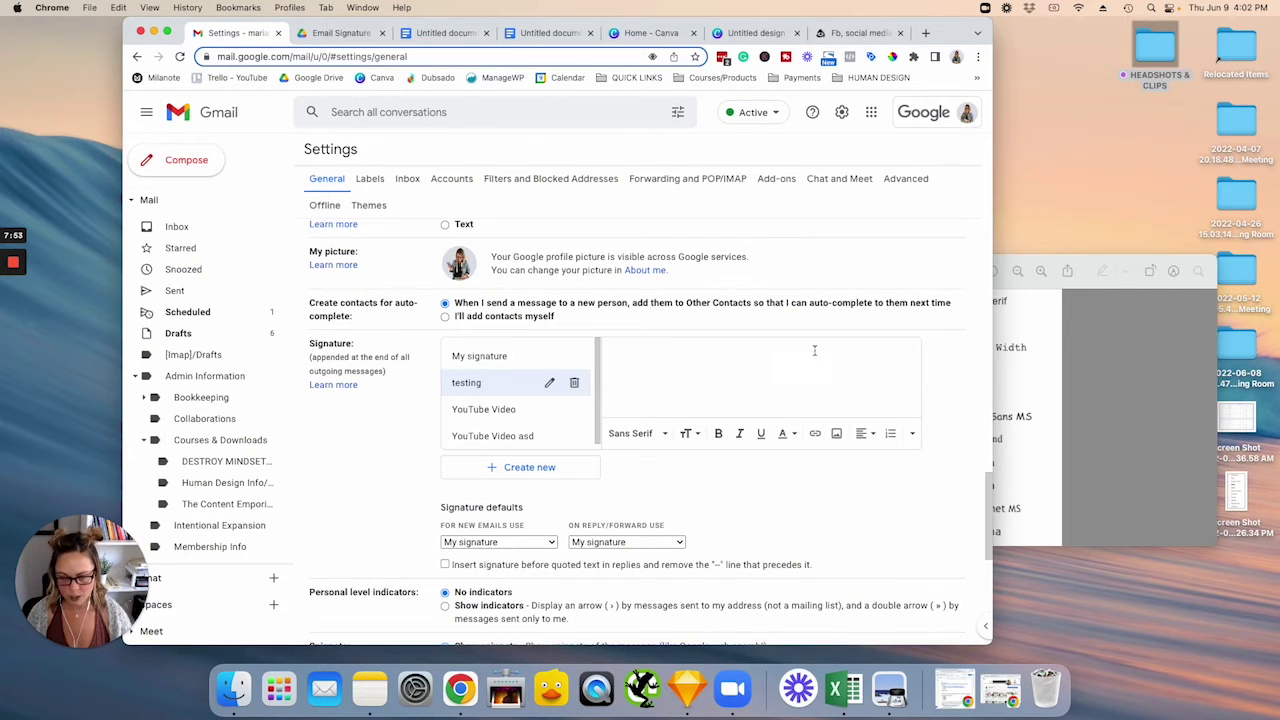
- Paste the copied signature block into the testing signature and compare it with the Docs original
key("super+v")
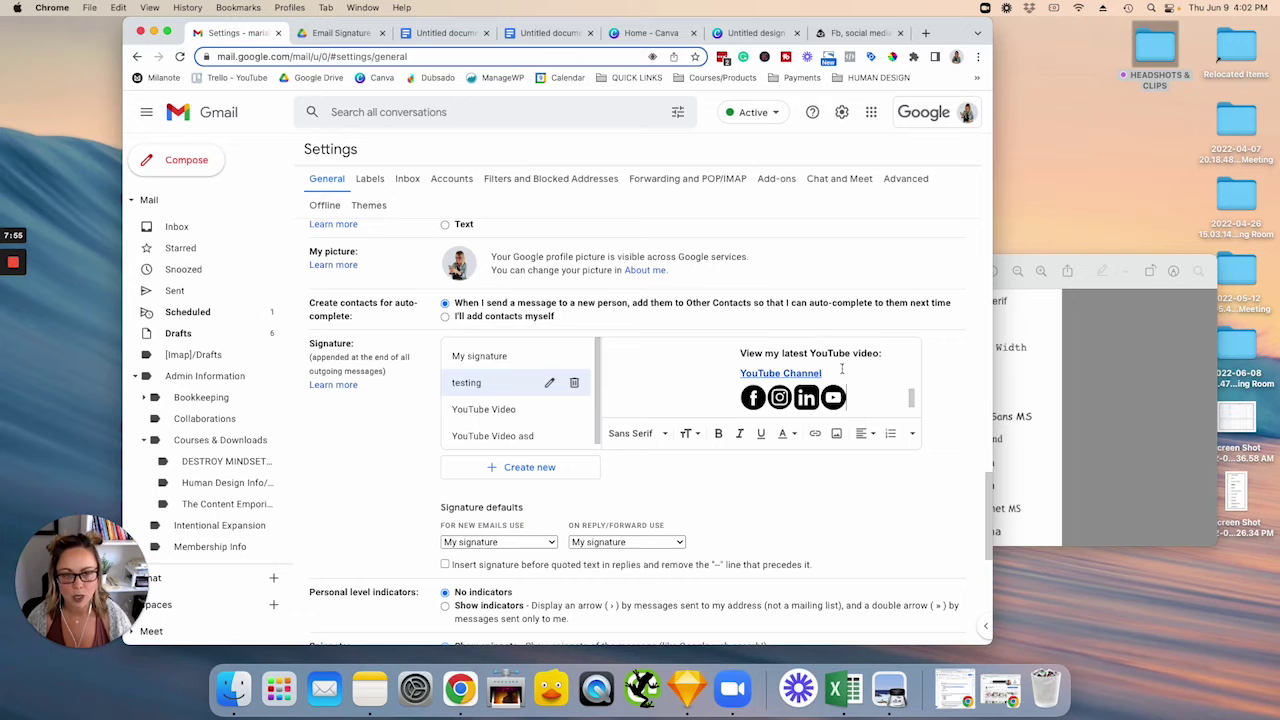
left_click(445, 33)
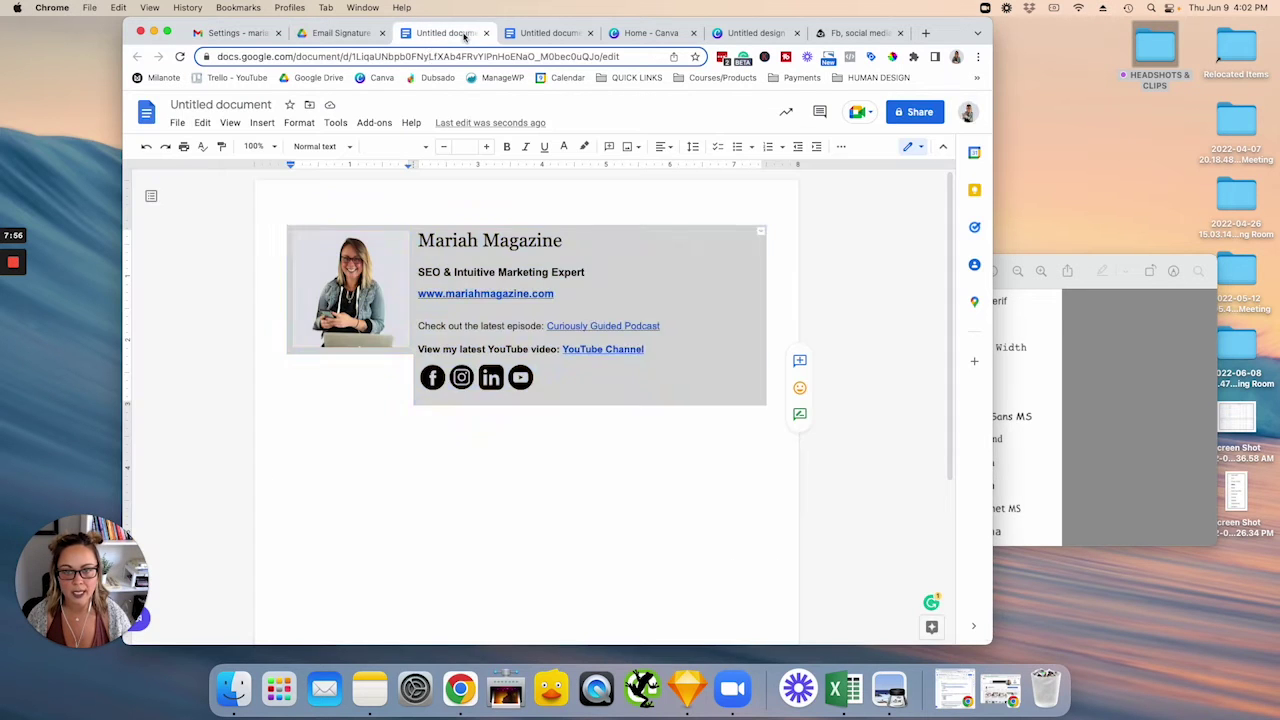
left_click(237, 36)
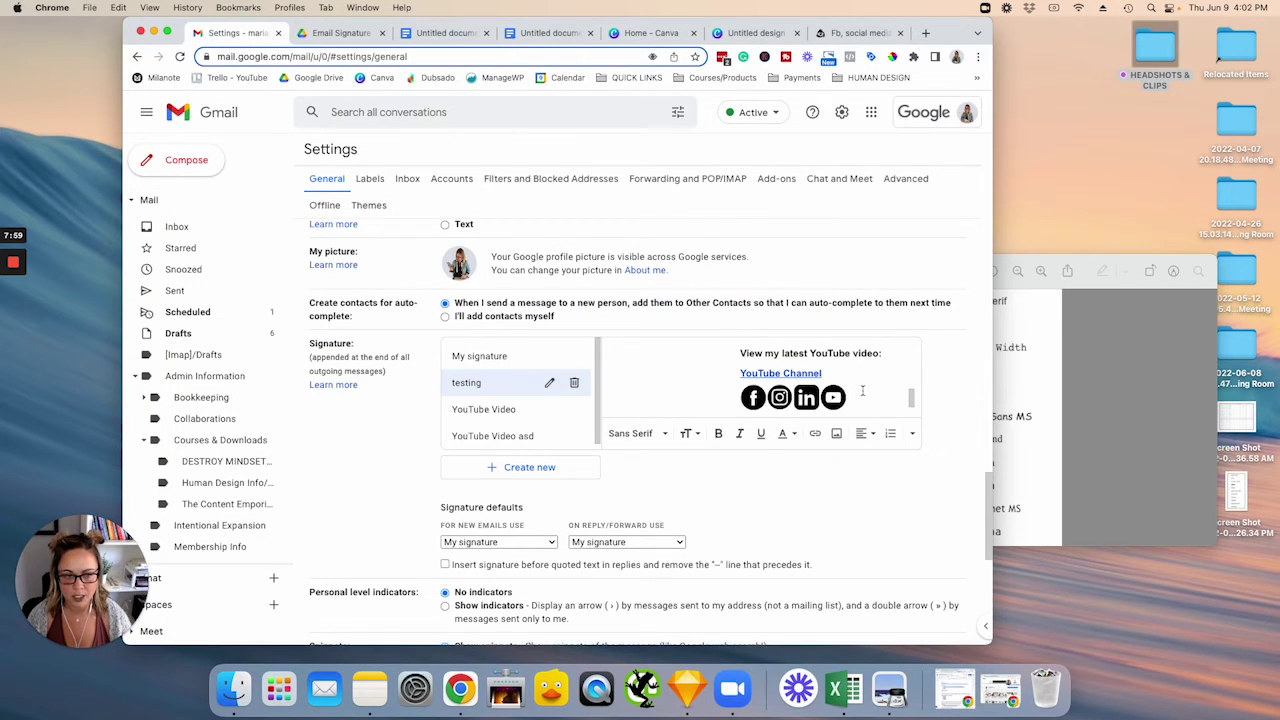
scroll(862, 391, "up", 6)
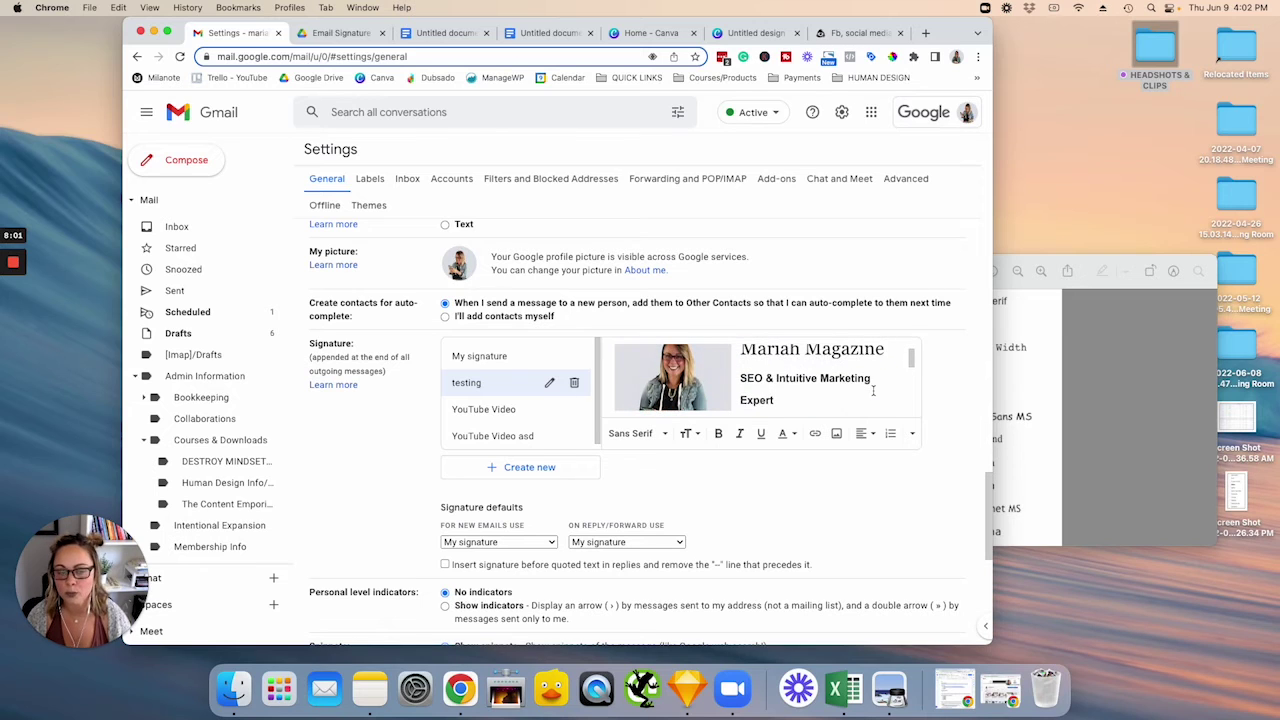
scroll(873, 391, "up", 1)
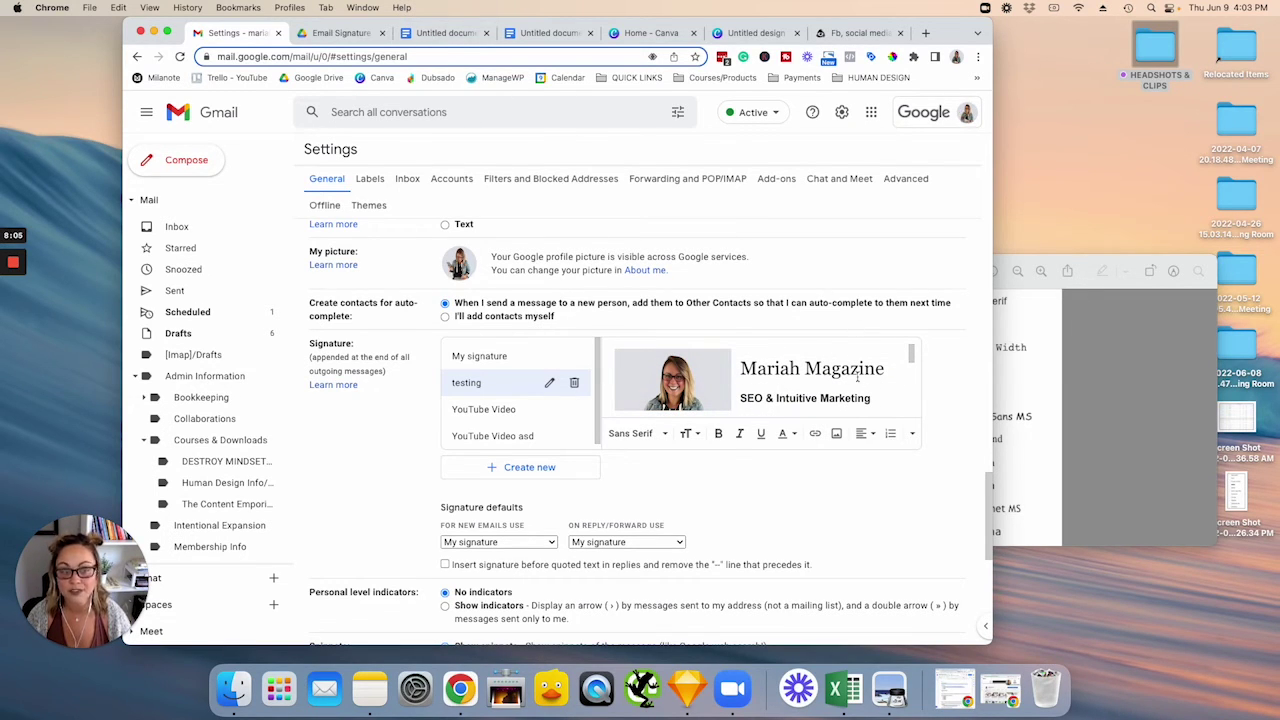
scroll(850, 382, "down", 1)
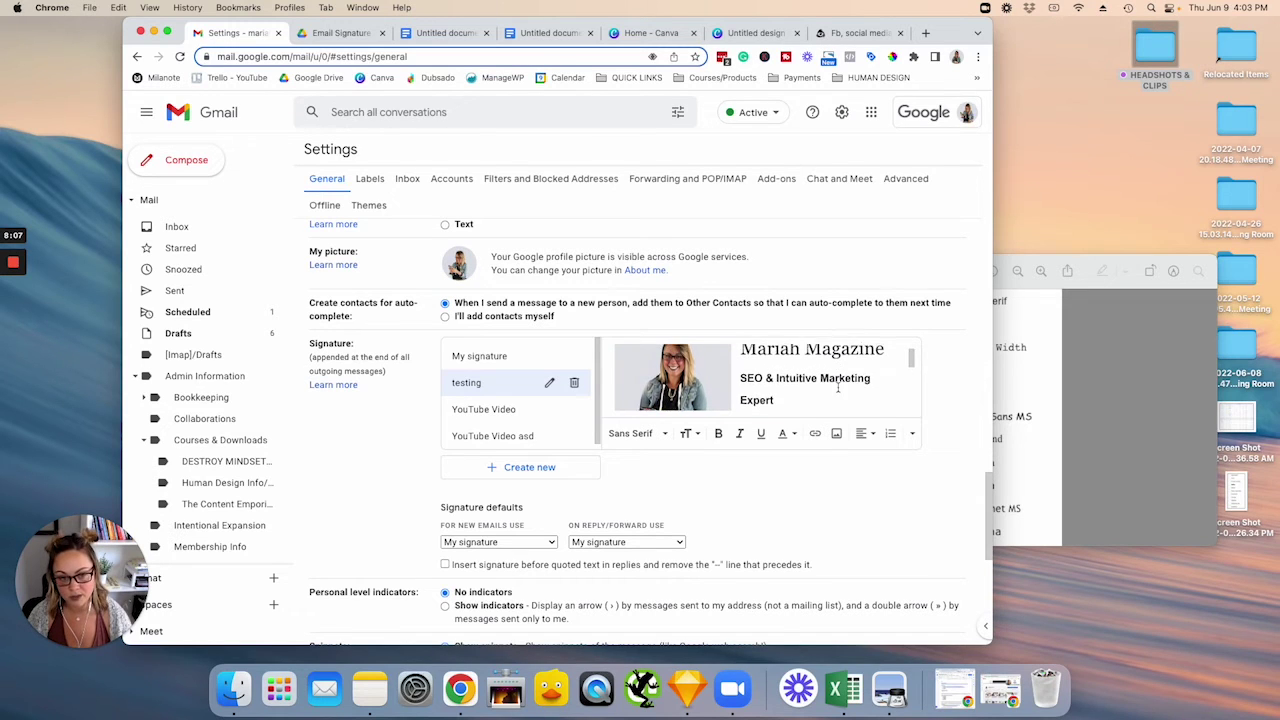
scroll(838, 385, "up", 1)
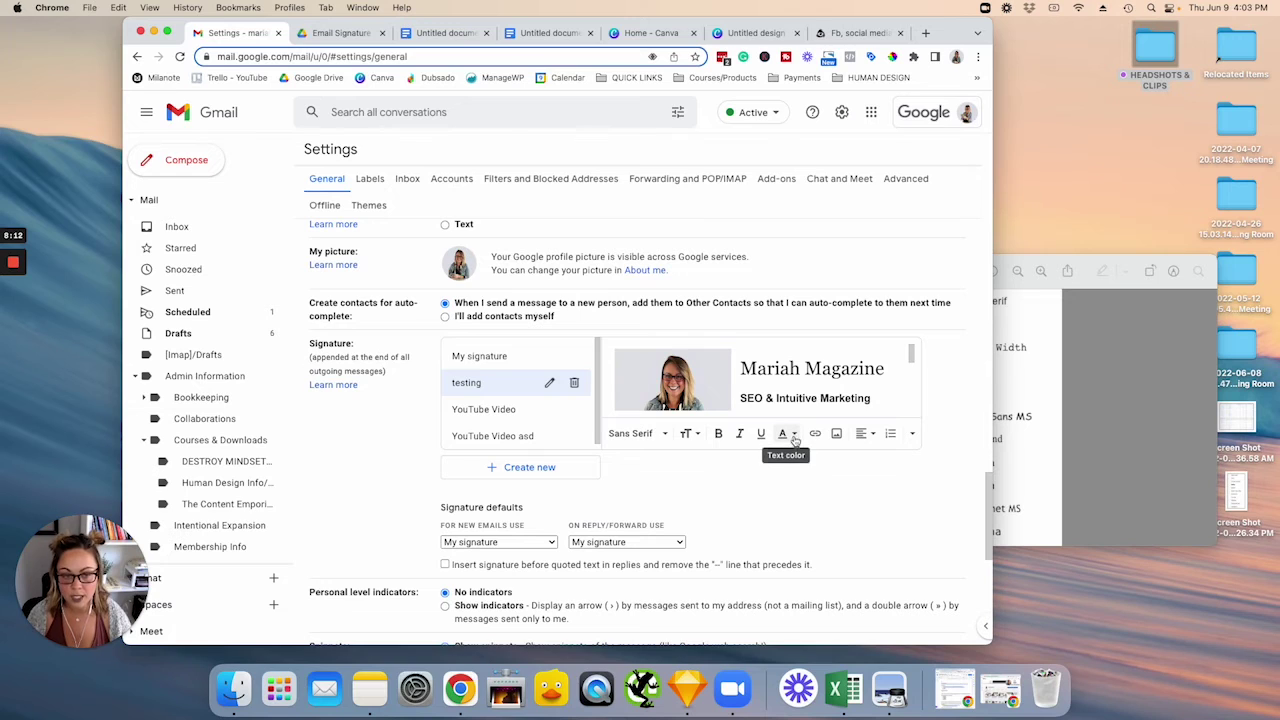
left_click(794, 437)
left_click(793, 440)
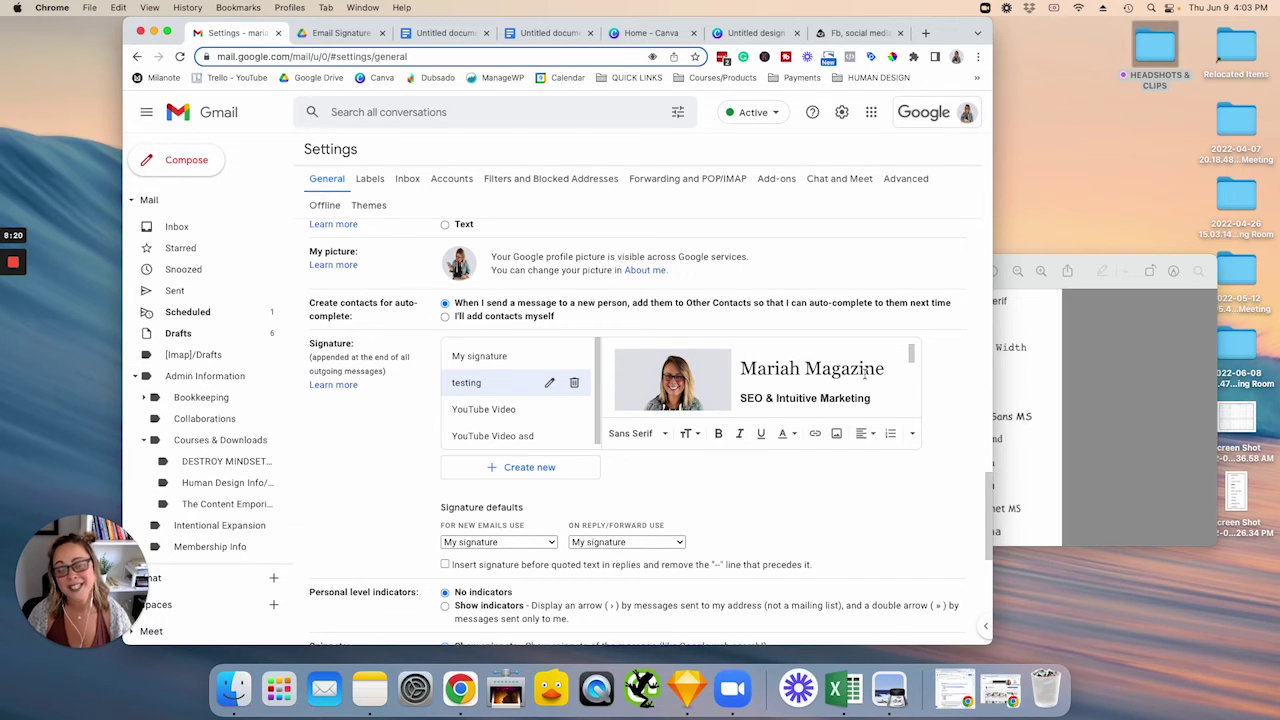
- Check the website, YouTube and LinkedIn links, then save the settings
scroll(865, 372, "down", 1)
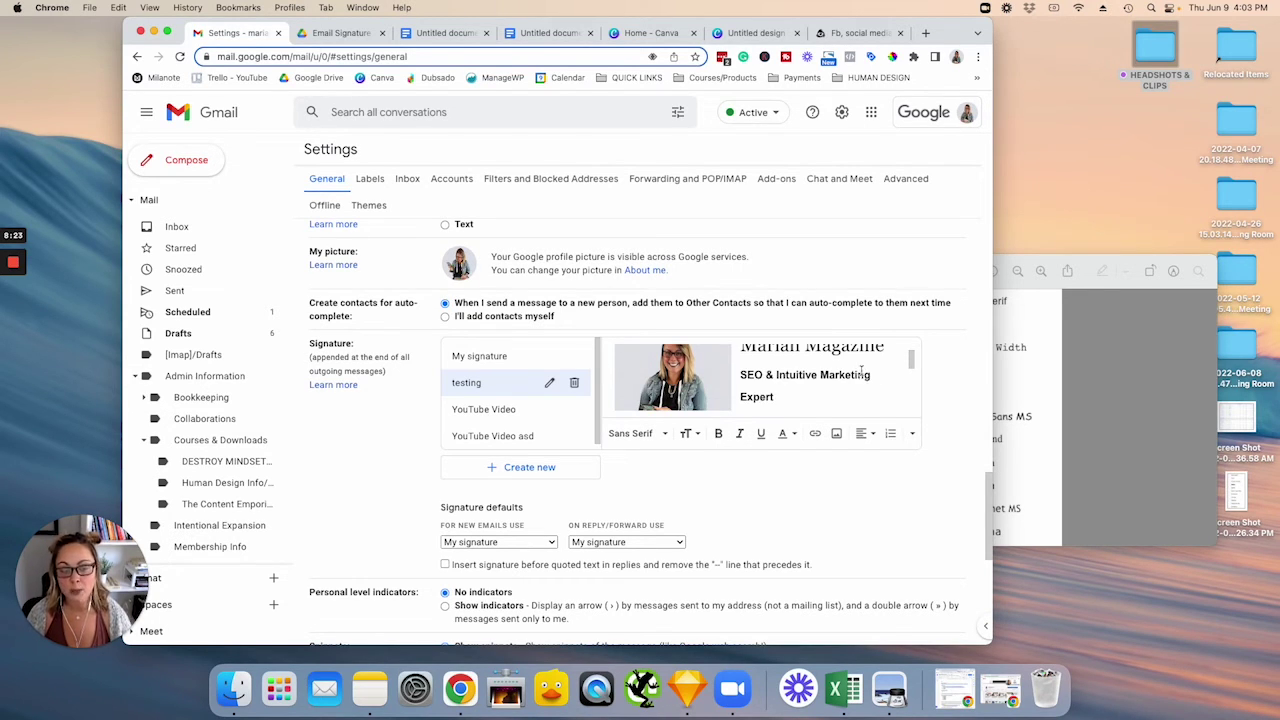
scroll(862, 372, "down", 2)
left_click(838, 375)
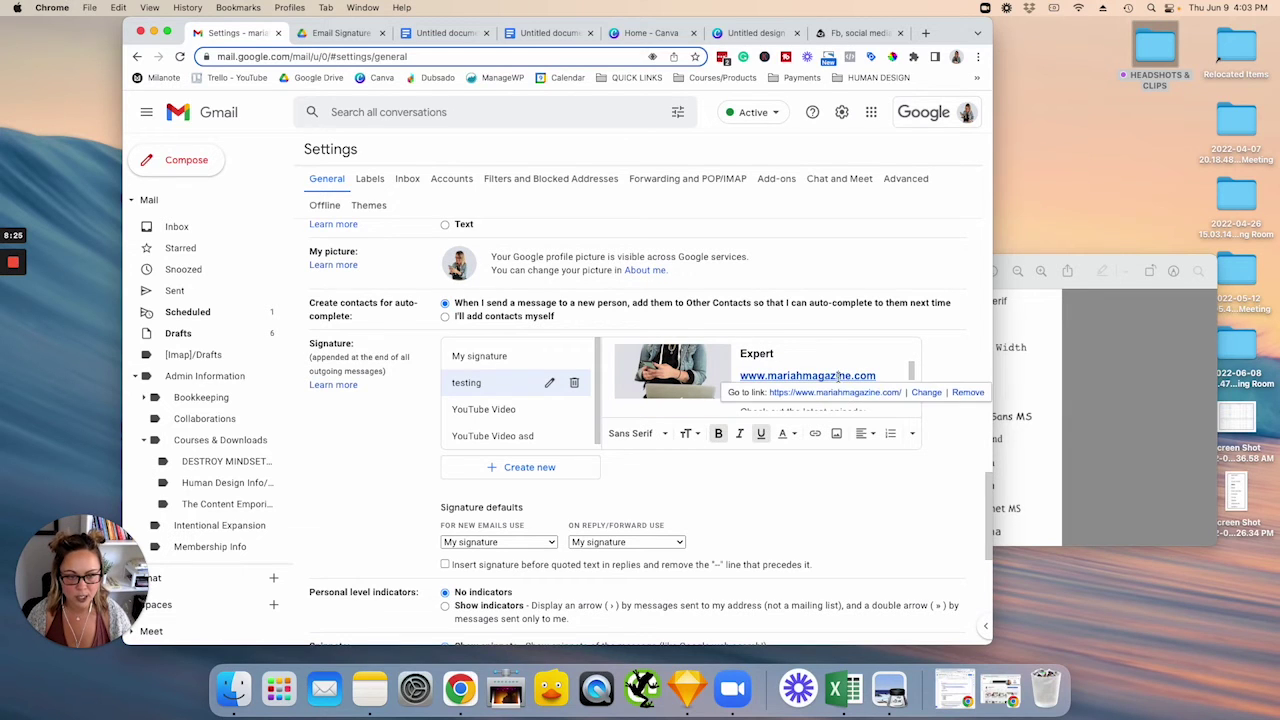
scroll(814, 376, "down", 4)
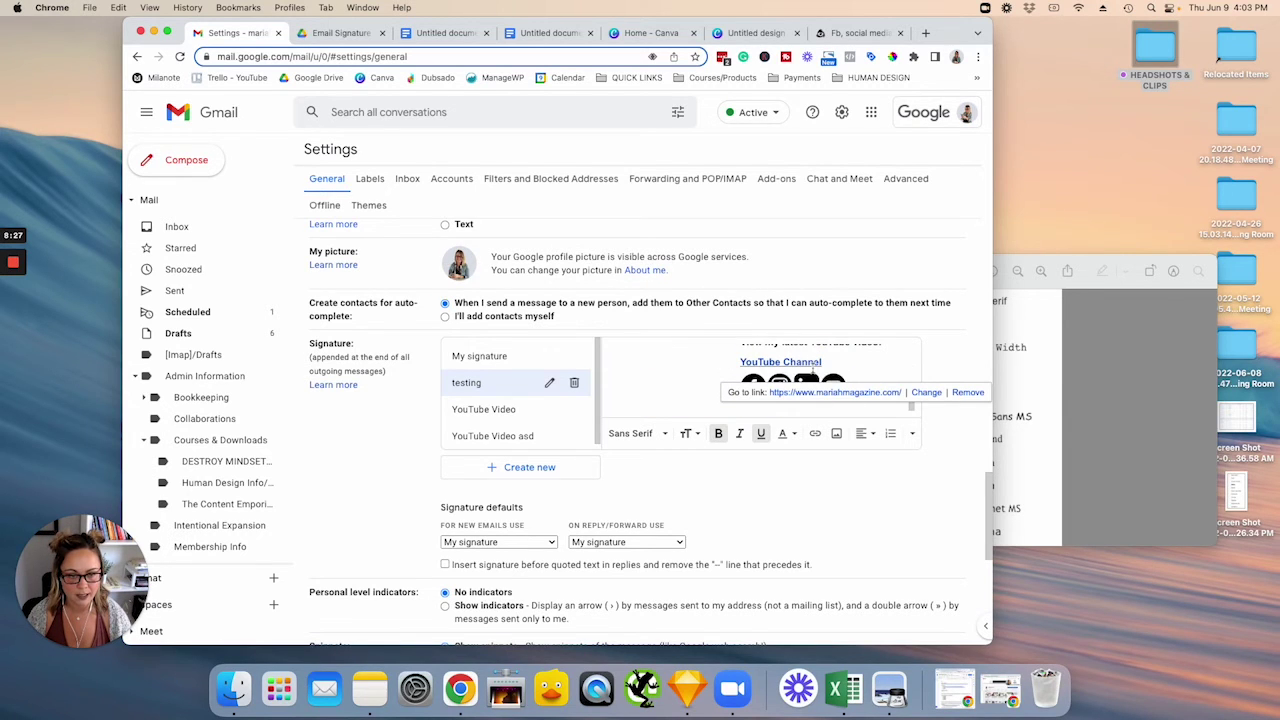
left_click(835, 382)
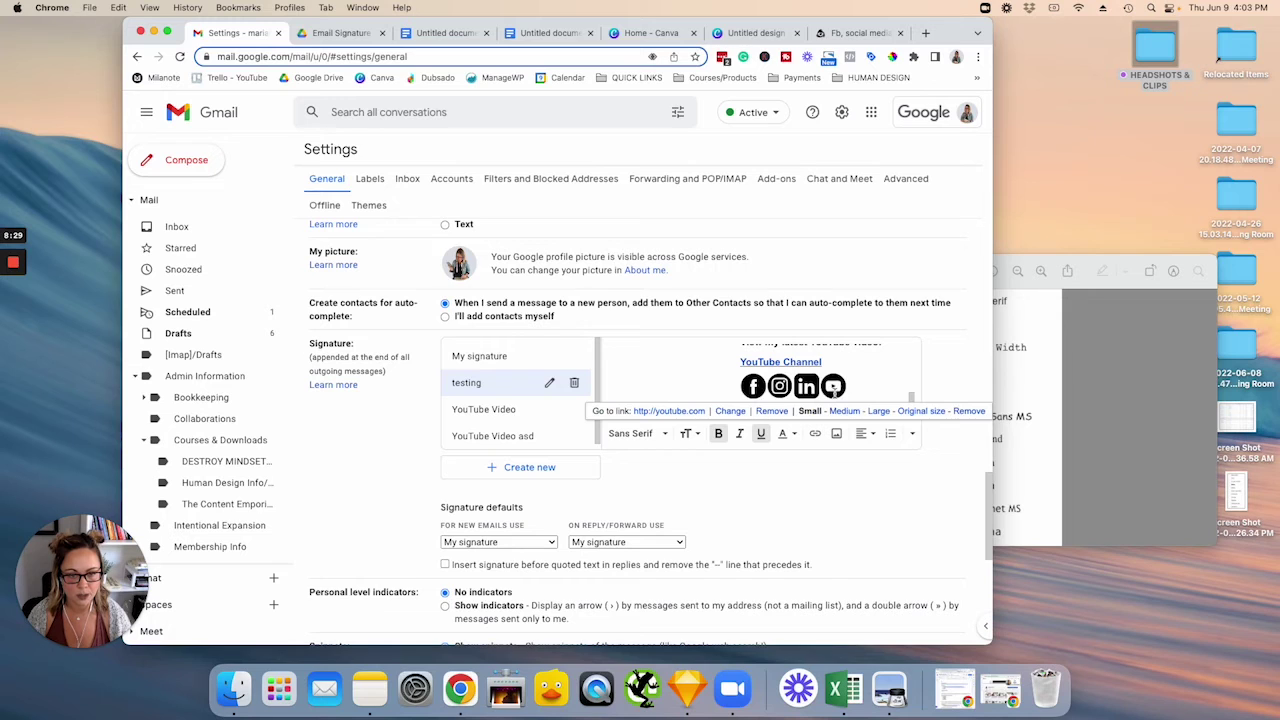
left_click(804, 389)
left_click(703, 392)
scroll(895, 400, "up", 1)
scroll(895, 400, "up", 5)
scroll(912, 523, "down", 5)
left_click(606, 576)
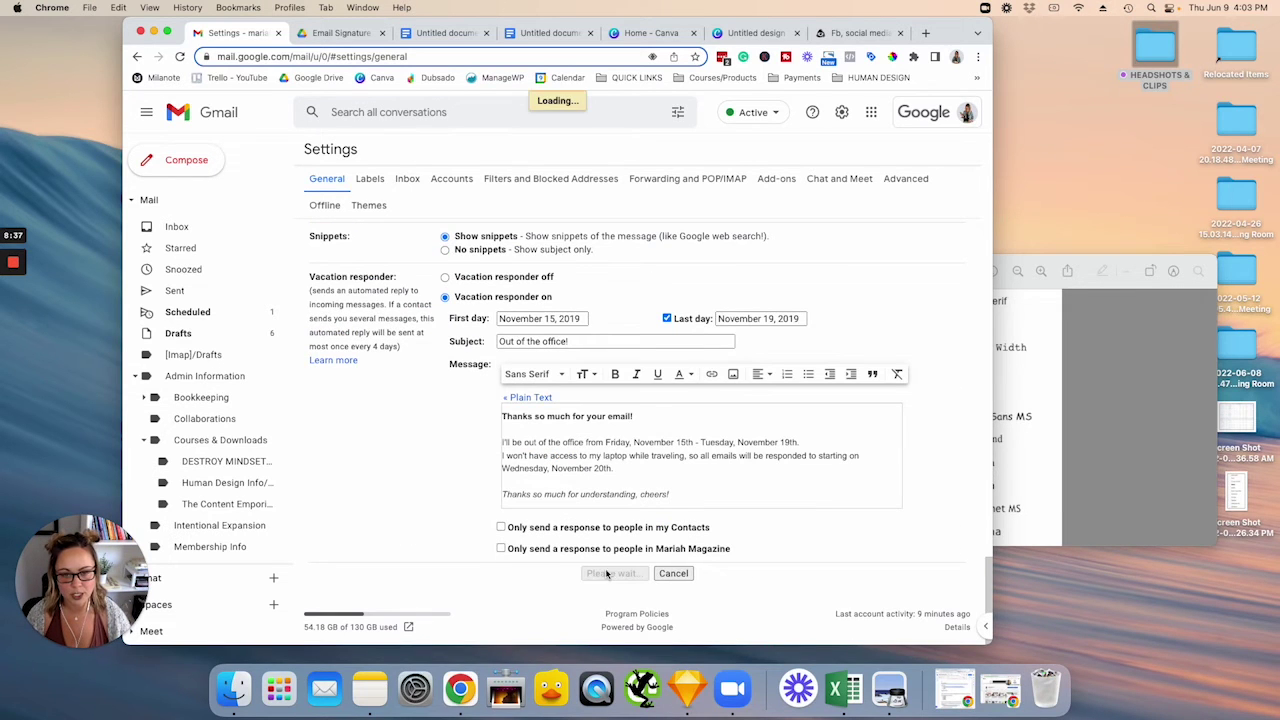
- Compose a new message and insert the testing signature
left_click(180, 162)
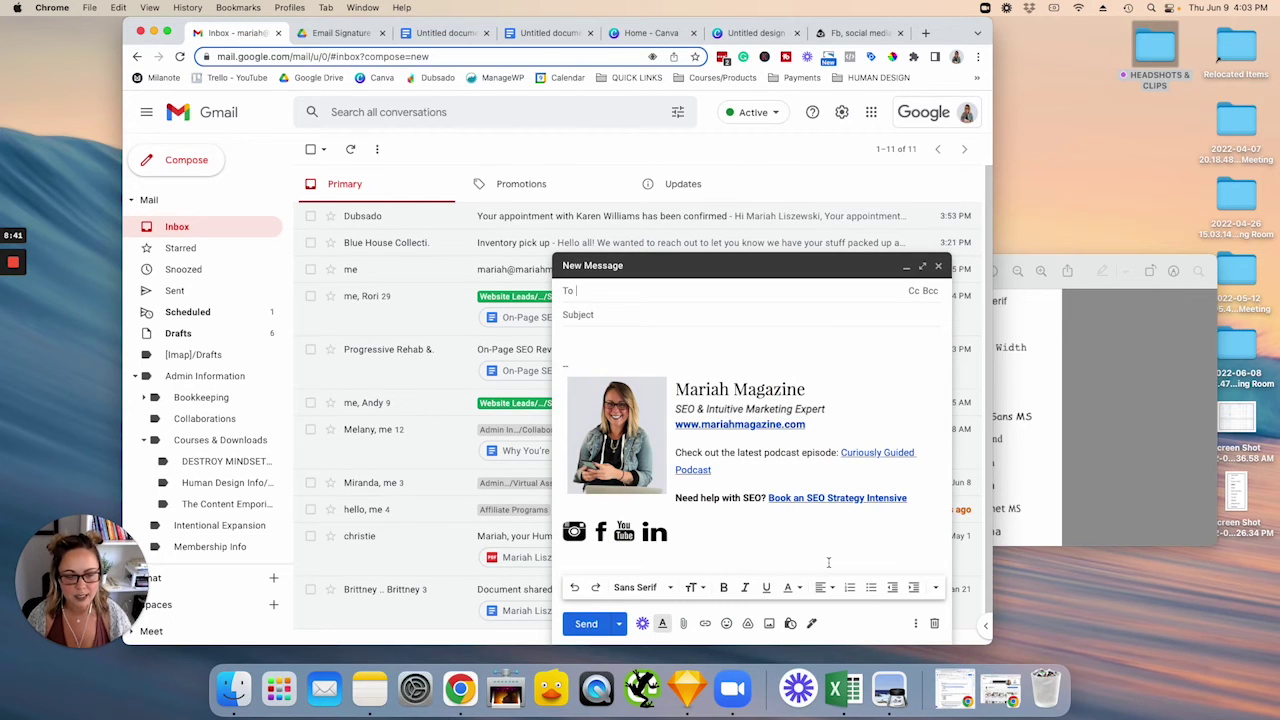
left_click(811, 623)
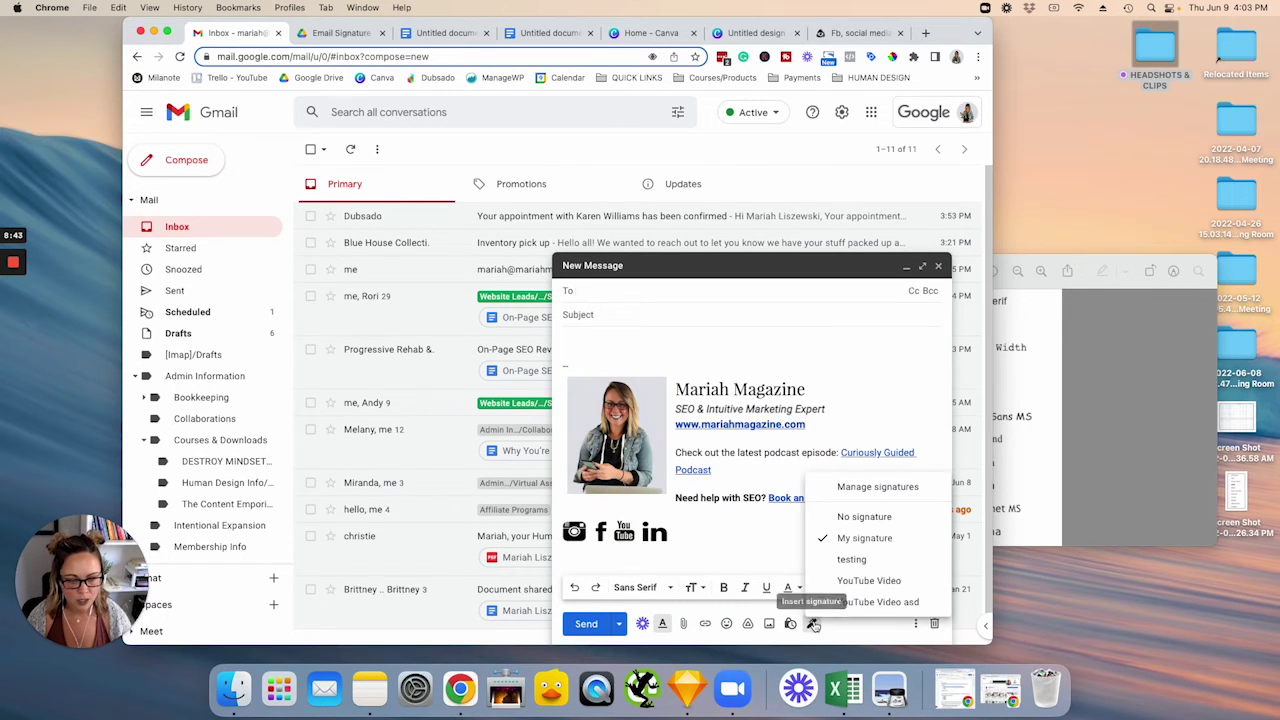
left_click(850, 561)
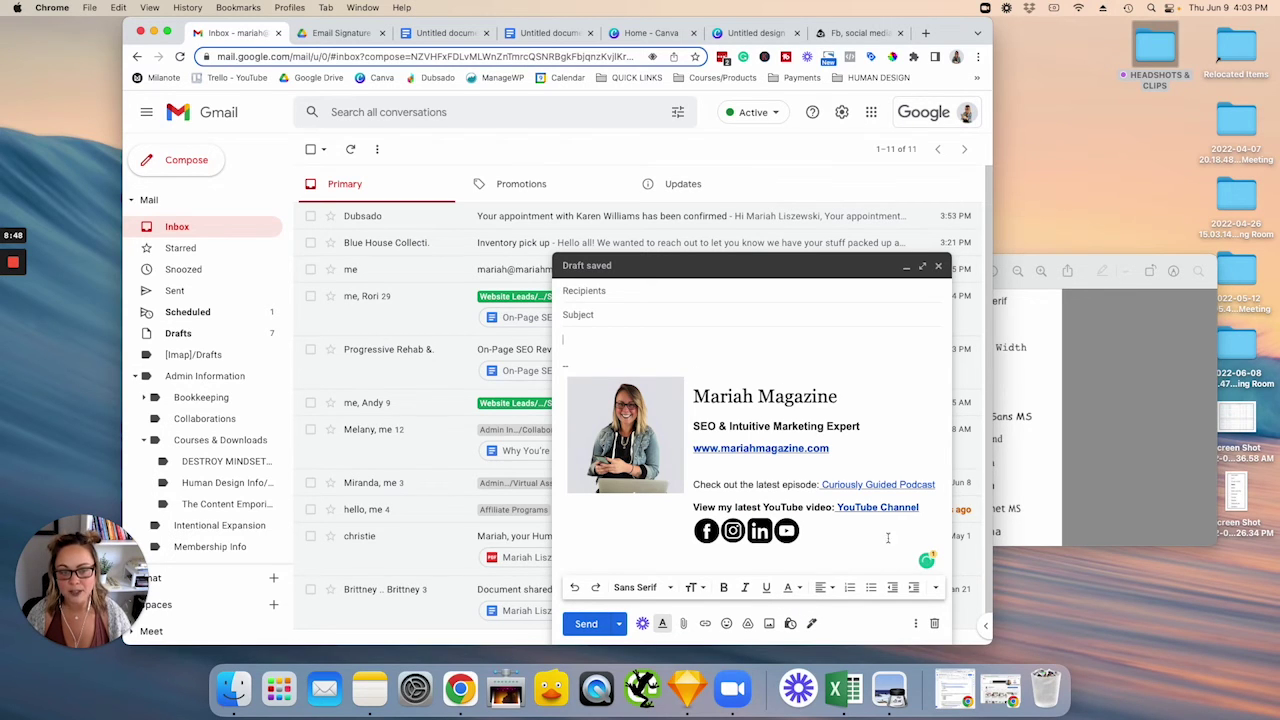
- Compare the message signature with the Docs version and check its website link
left_click(428, 35)
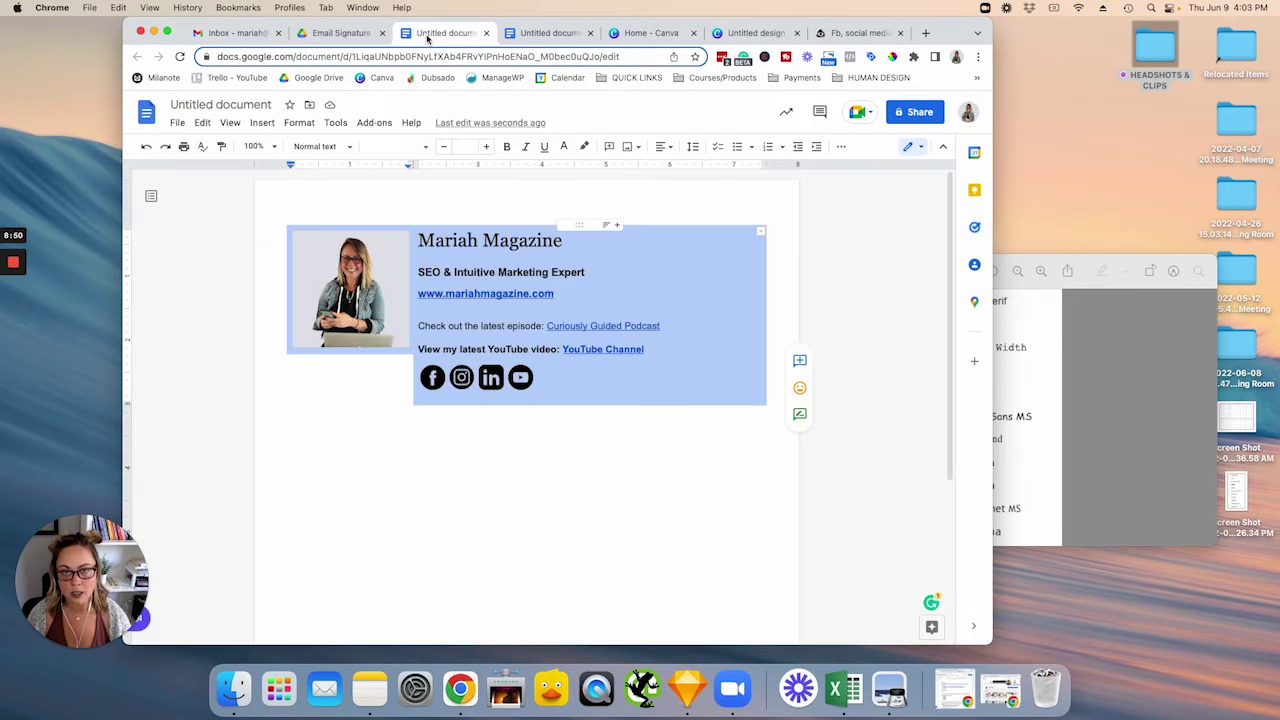
left_click(220, 35)
left_click(785, 349)
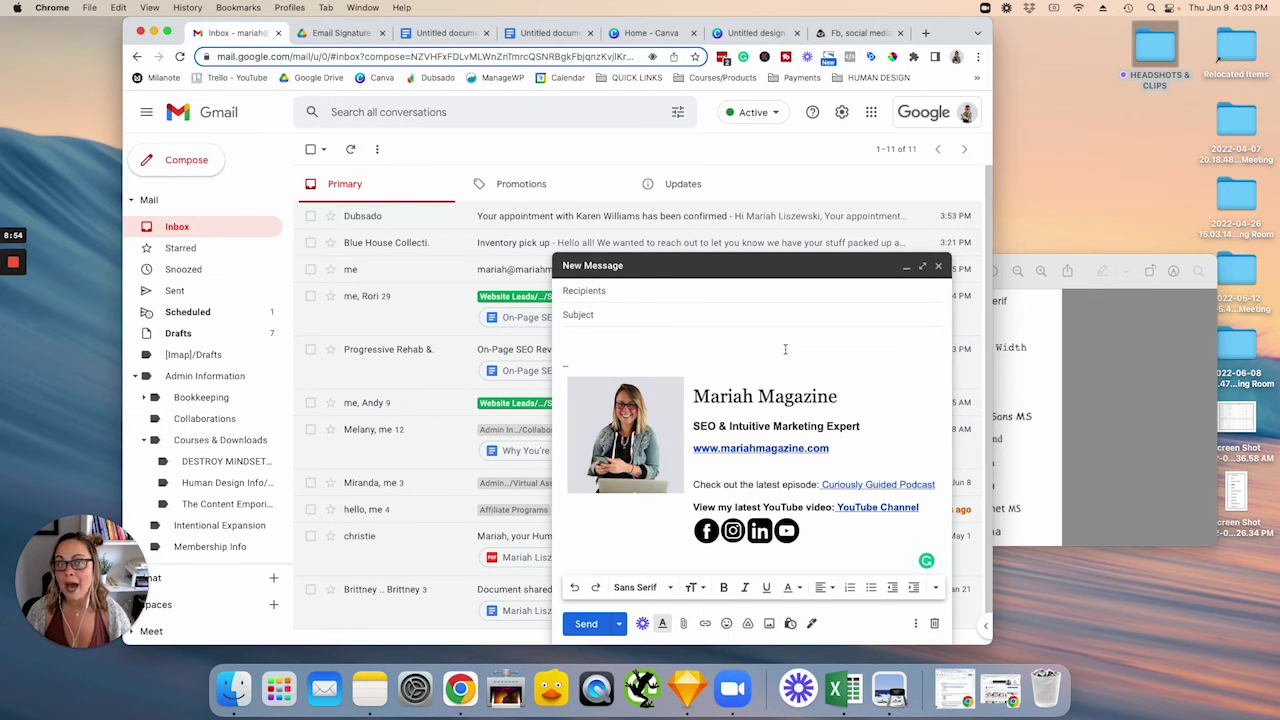
left_click(781, 449)
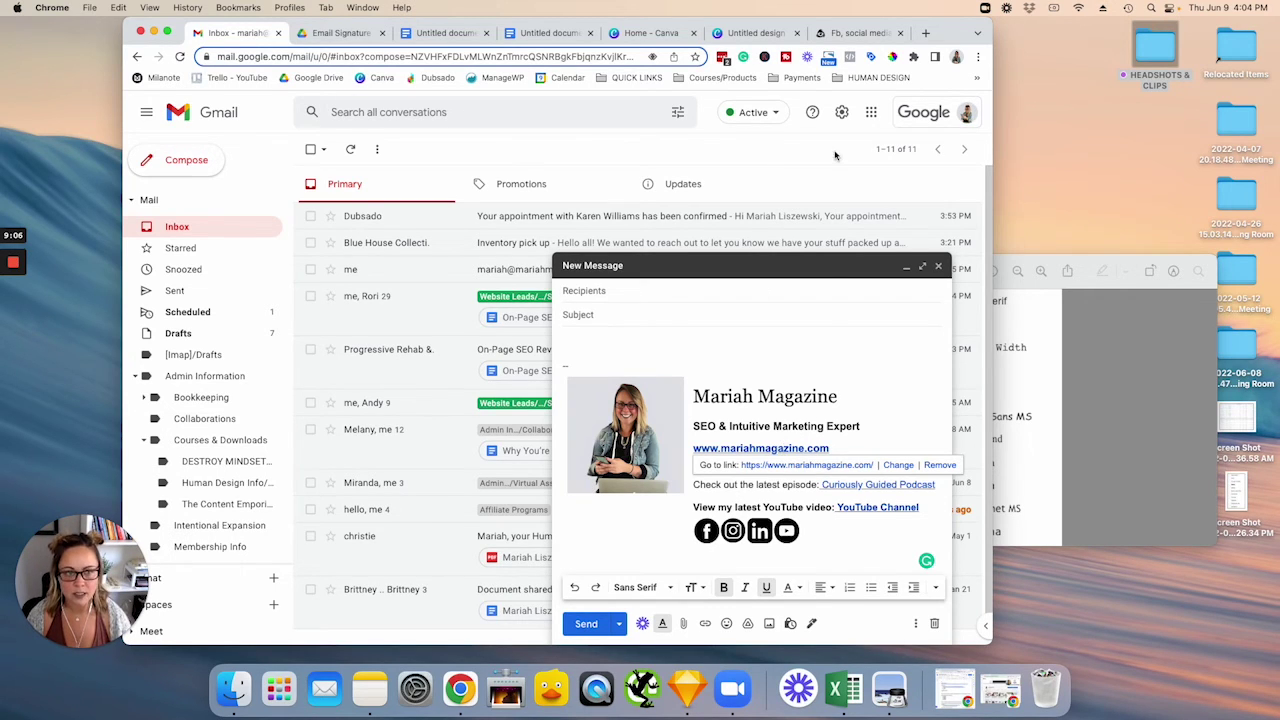
left_click(841, 112)
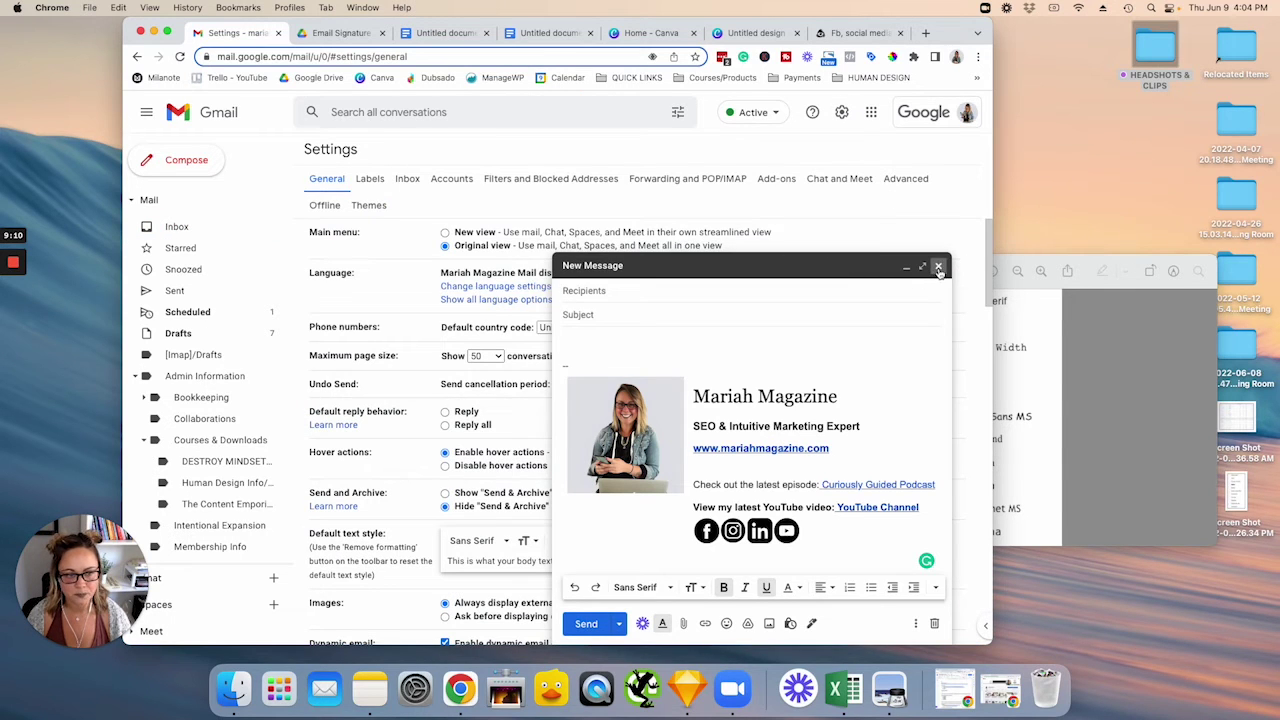
- Close the draft, add a blank line above the social icons in the testing signature, and save
left_click(938, 267)
scroll(697, 421, "down", 10)
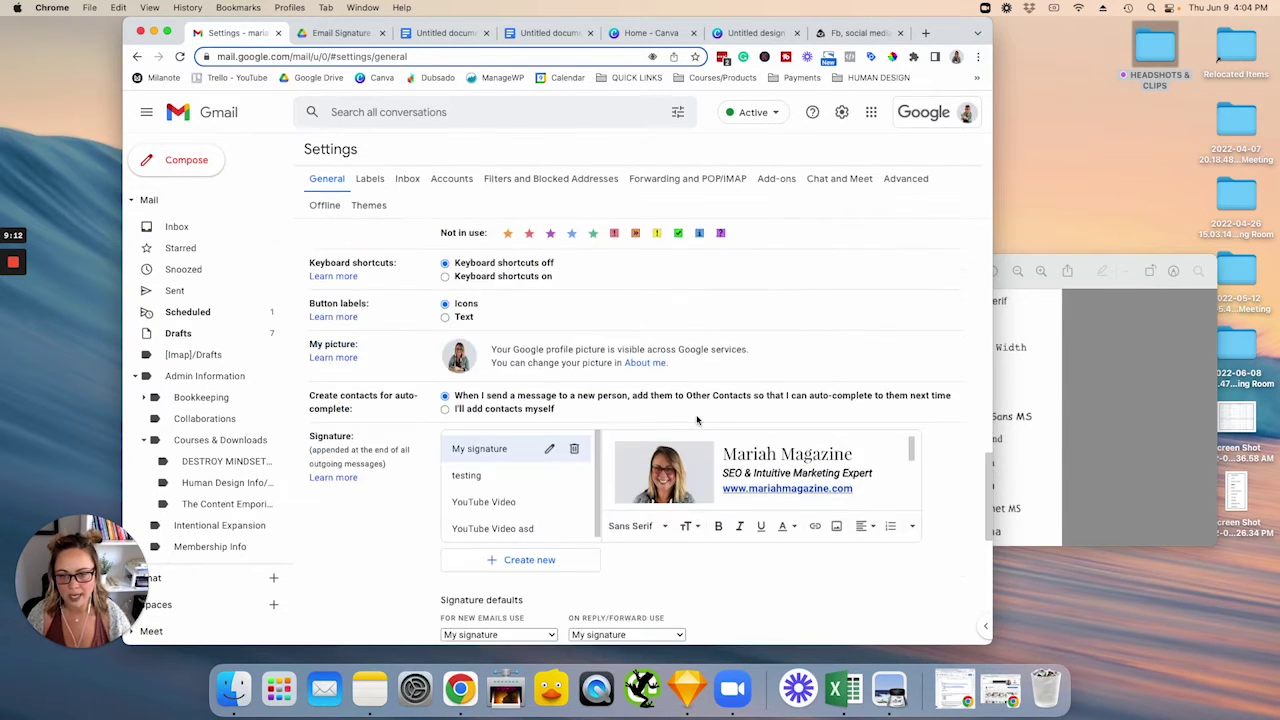
scroll(697, 420, "down", 2)
left_click(488, 376)
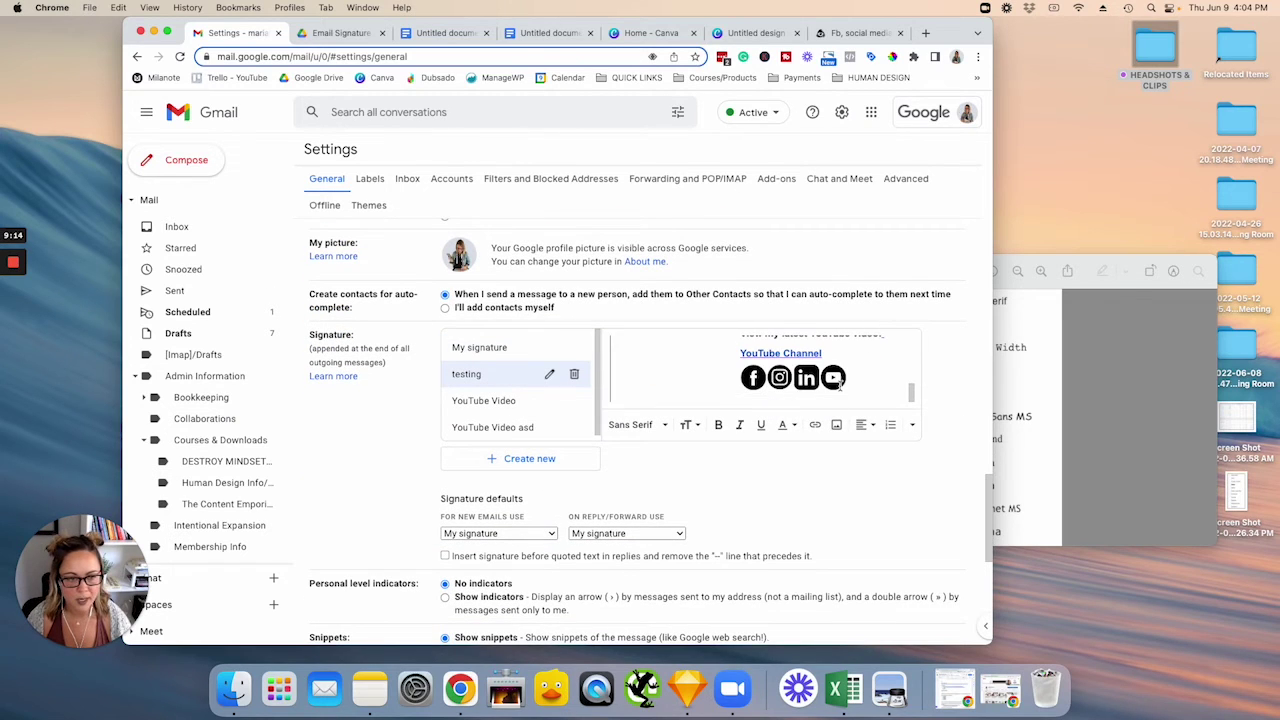
key("Return")
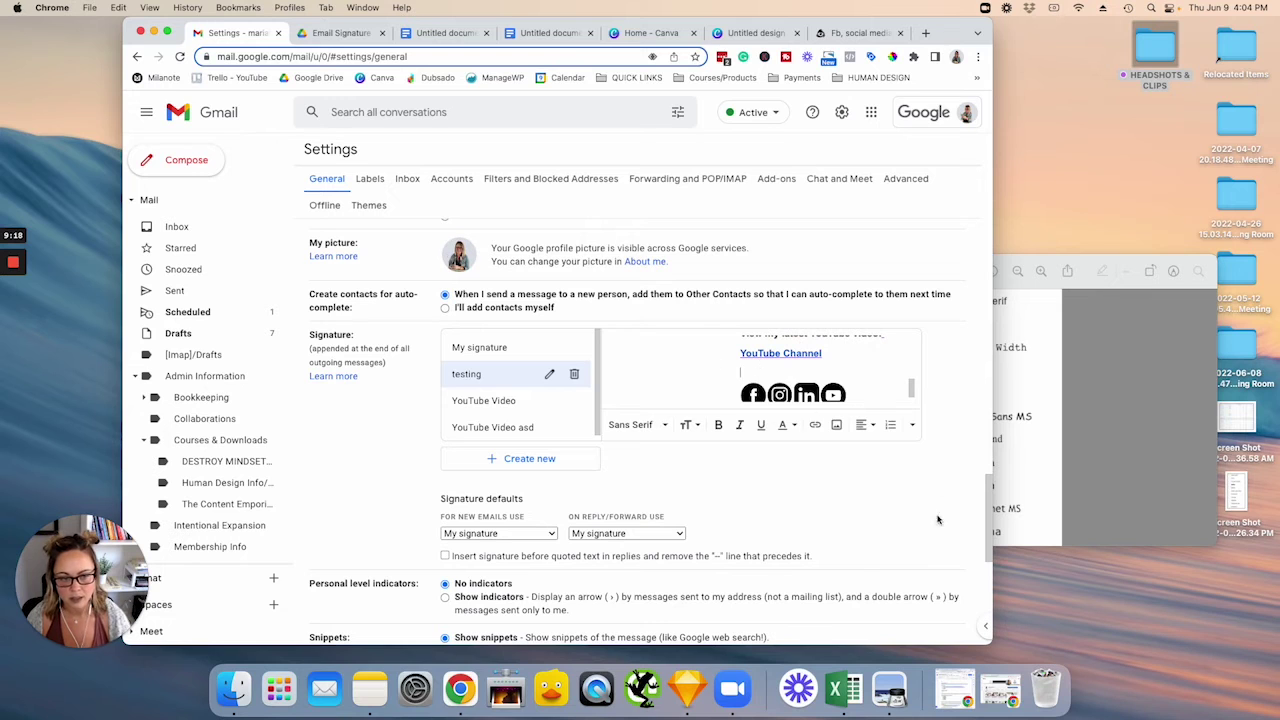
scroll(933, 526, "down", 10)
left_click(609, 575)
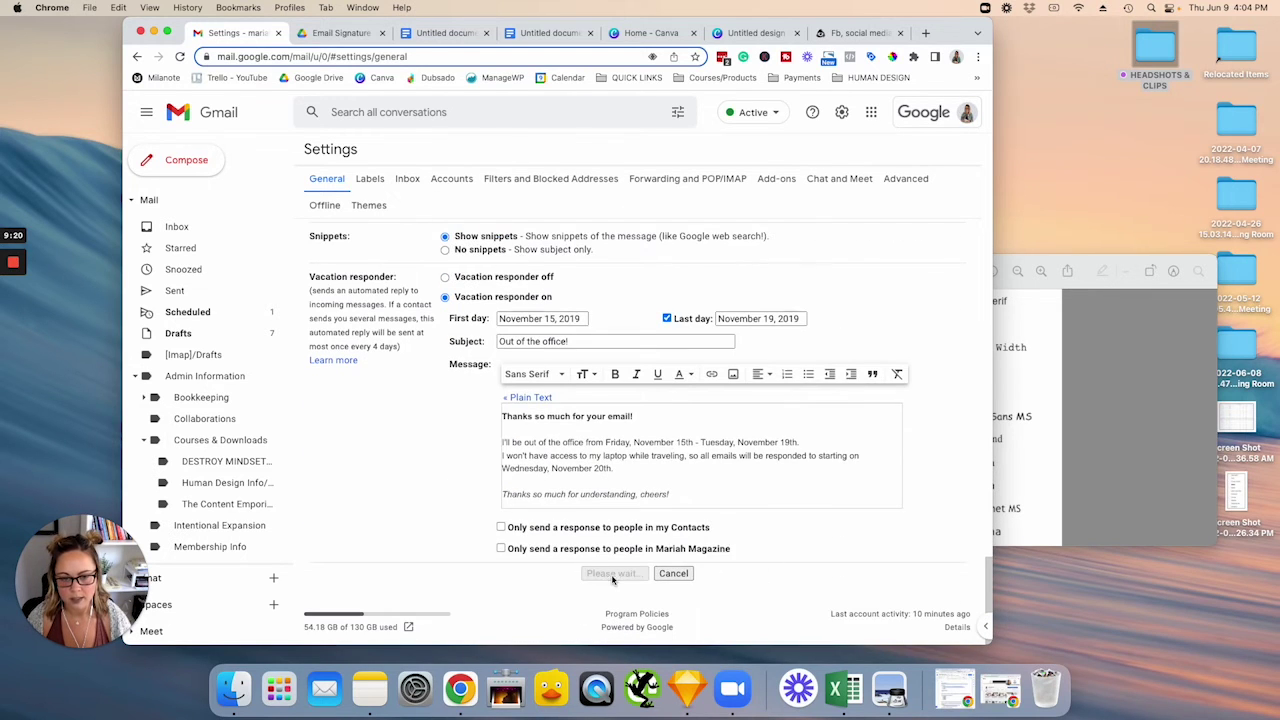
- Compose a new message with the testing signature and check the YouTube icon's link
left_click(186, 160)
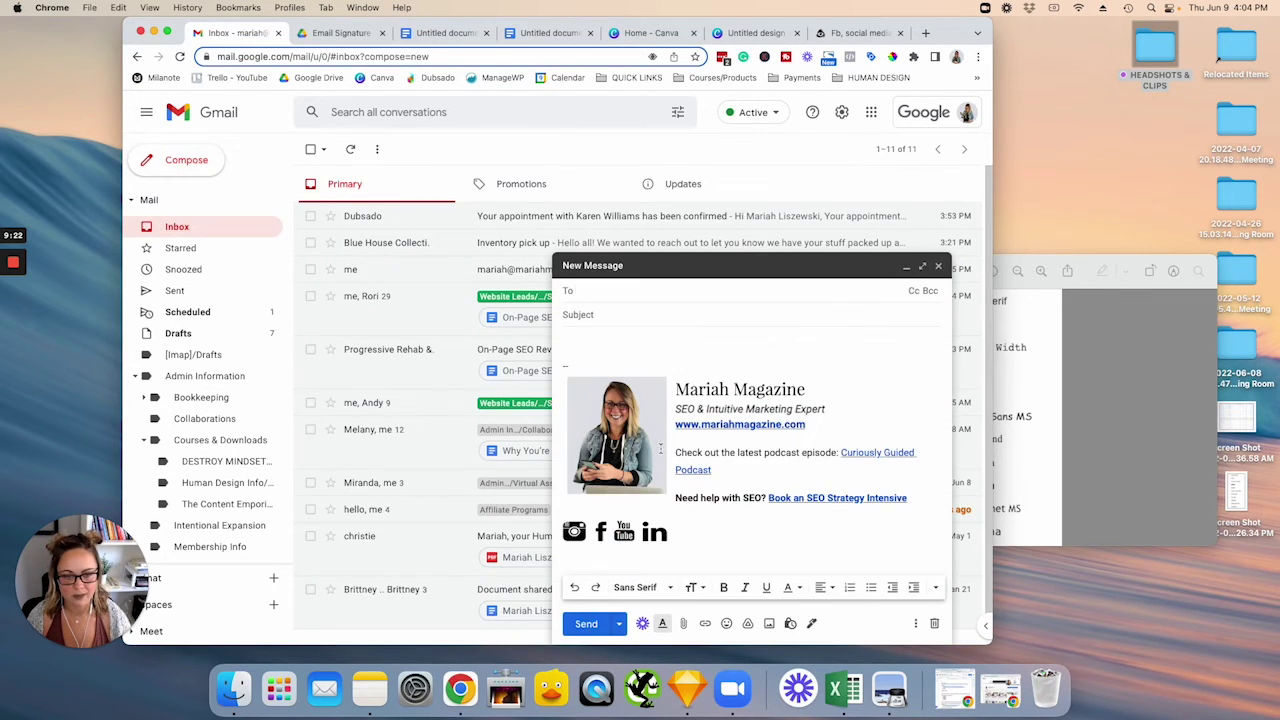
left_click(811, 623)
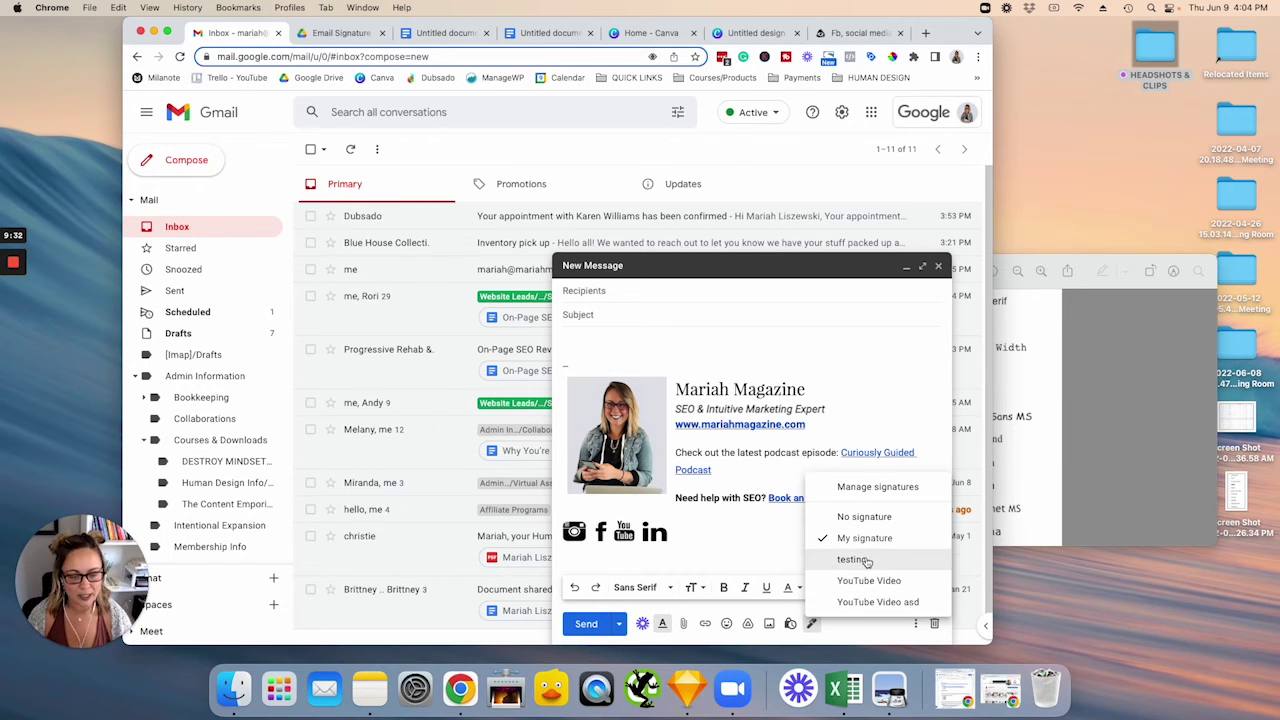
left_click(866, 558)
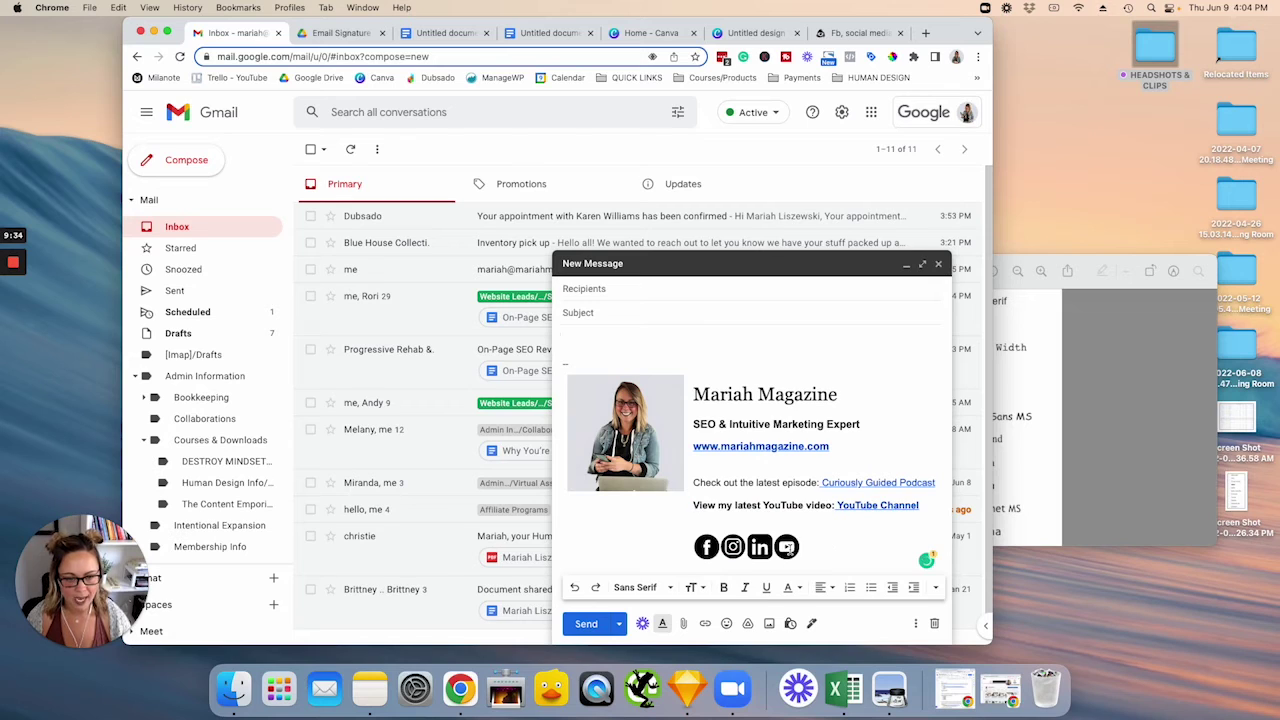
left_click(787, 547)
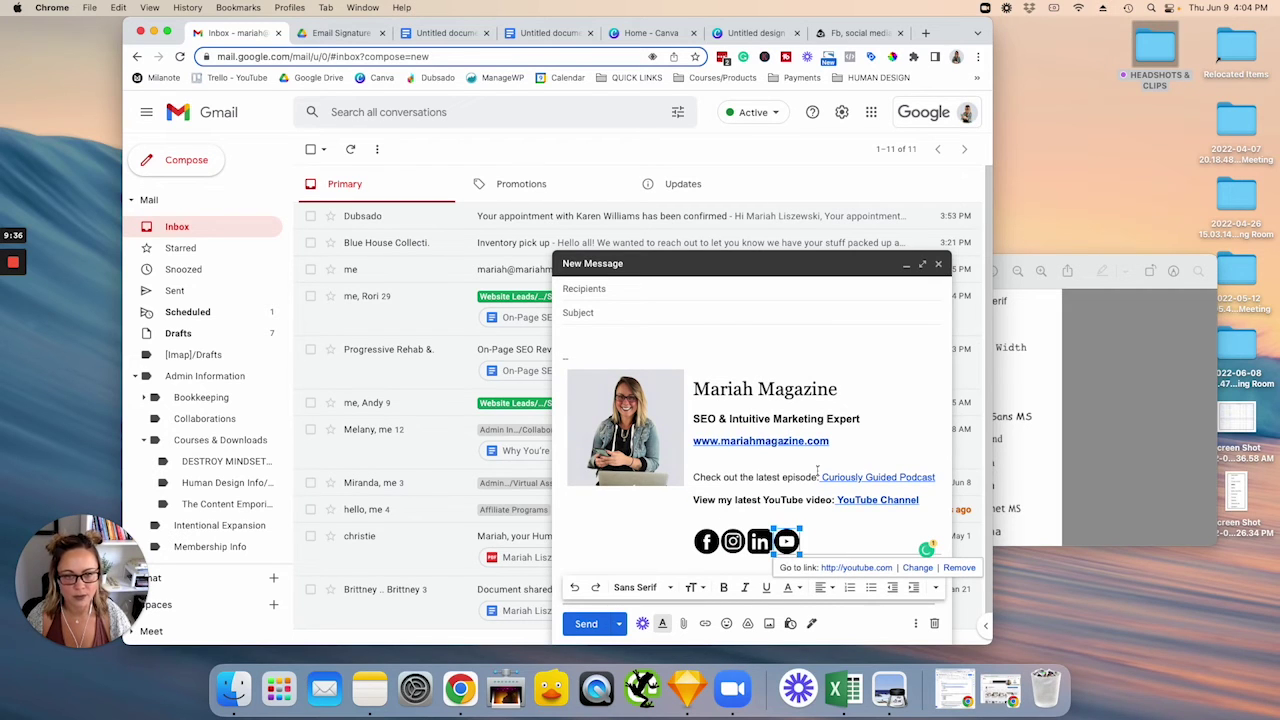